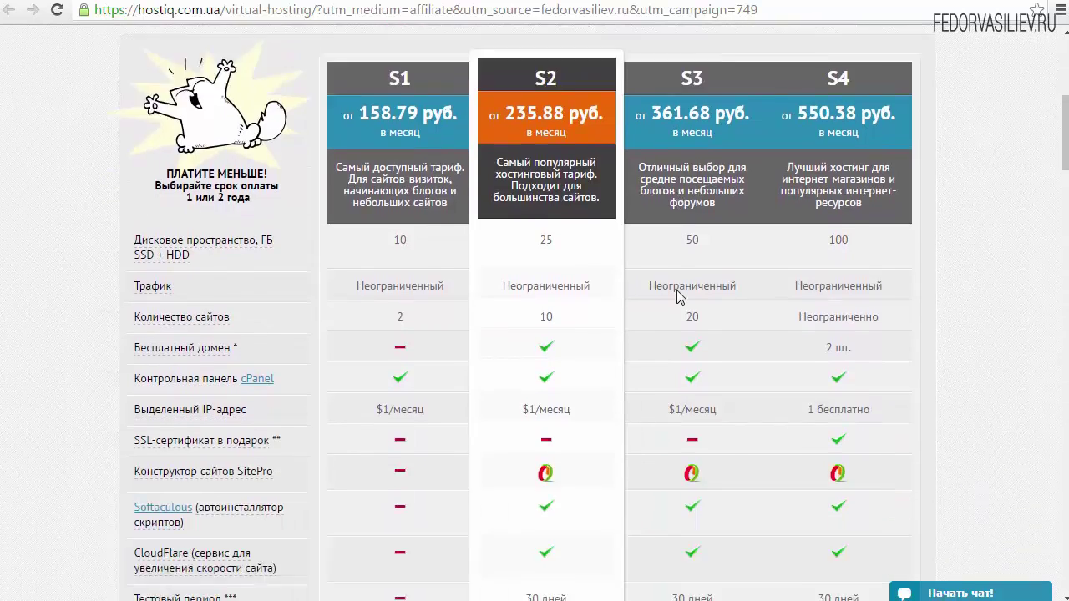
Step: Start the 'Тестировать 30 дней' free trial order for the S3 hosting plan
{"action": "mouse_move", "coordinate": [186, 376]}
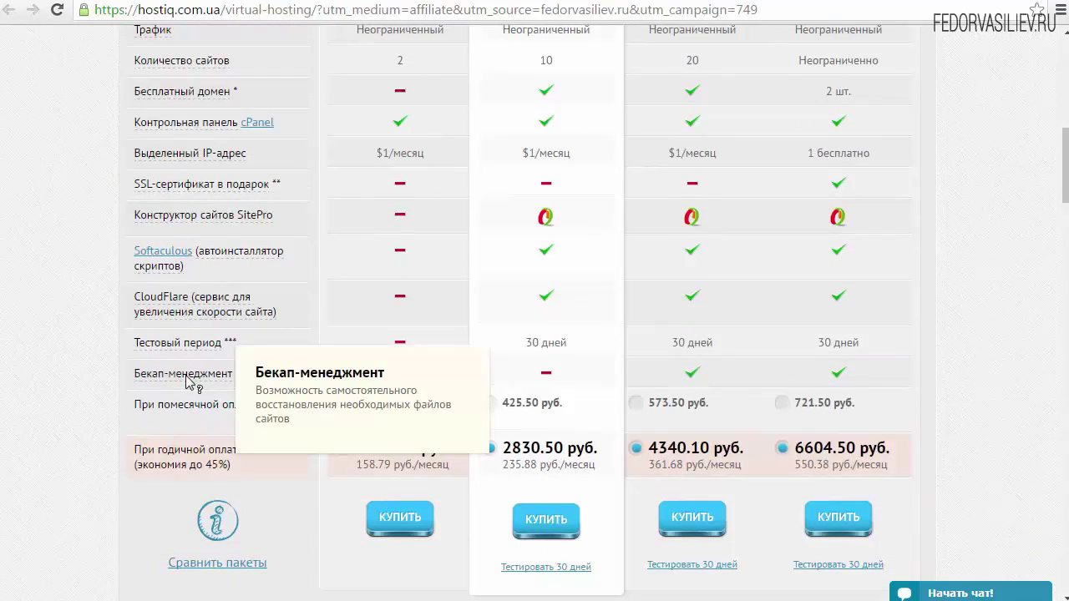
{"action": "scroll", "coordinate": [656, 399], "scroll_direction": "down", "scroll_amount": 2}
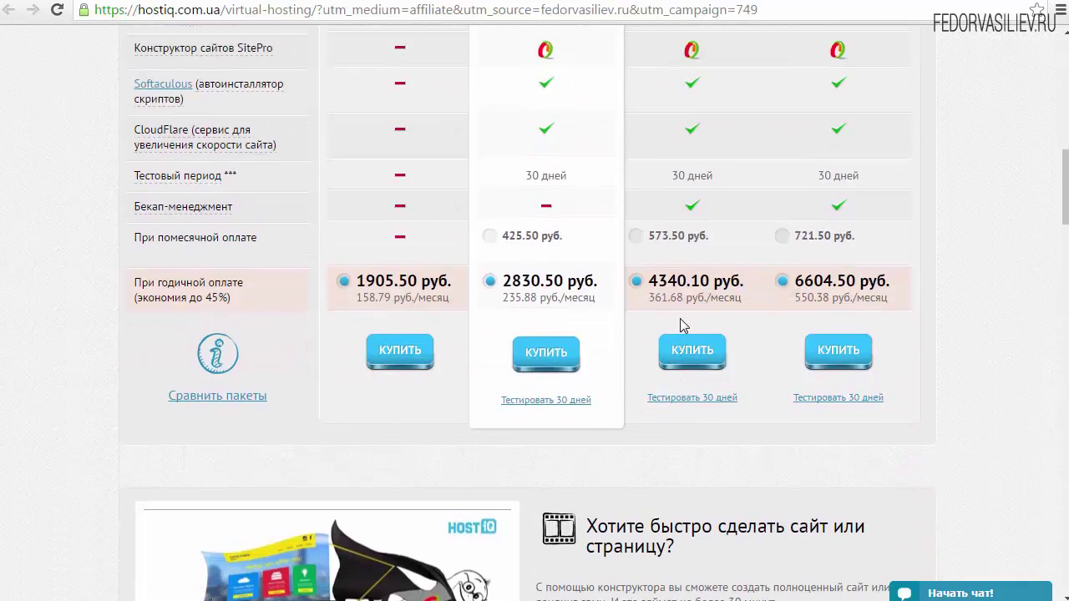
{"action": "scroll", "coordinate": [683, 284], "scroll_direction": "up", "scroll_amount": 4}
{"action": "scroll", "coordinate": [683, 300], "scroll_direction": "down", "scroll_amount": 4}
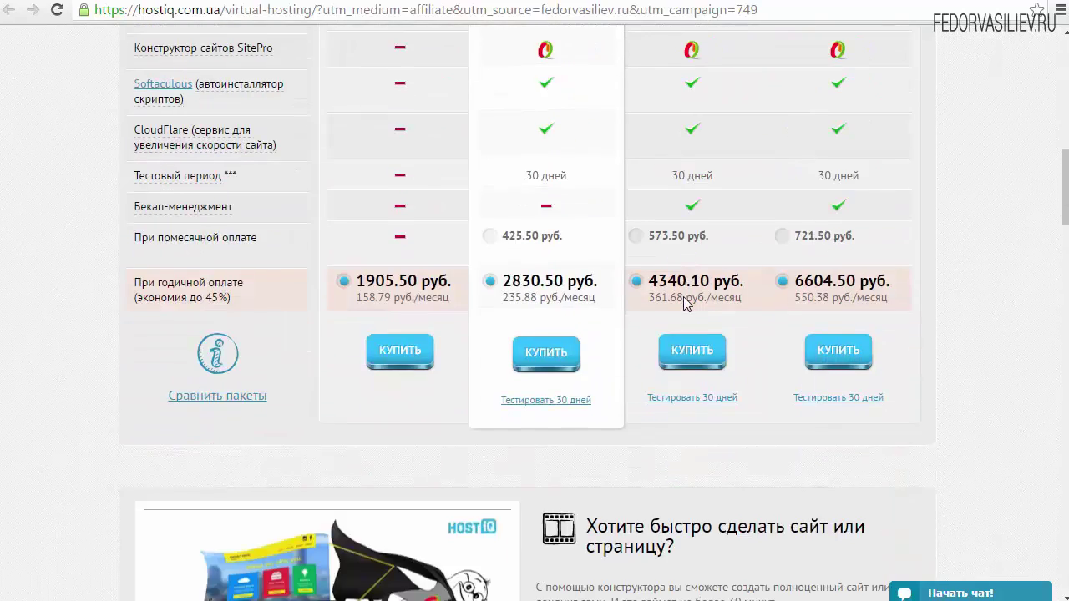
{"action": "left_click", "coordinate": [681, 400]}
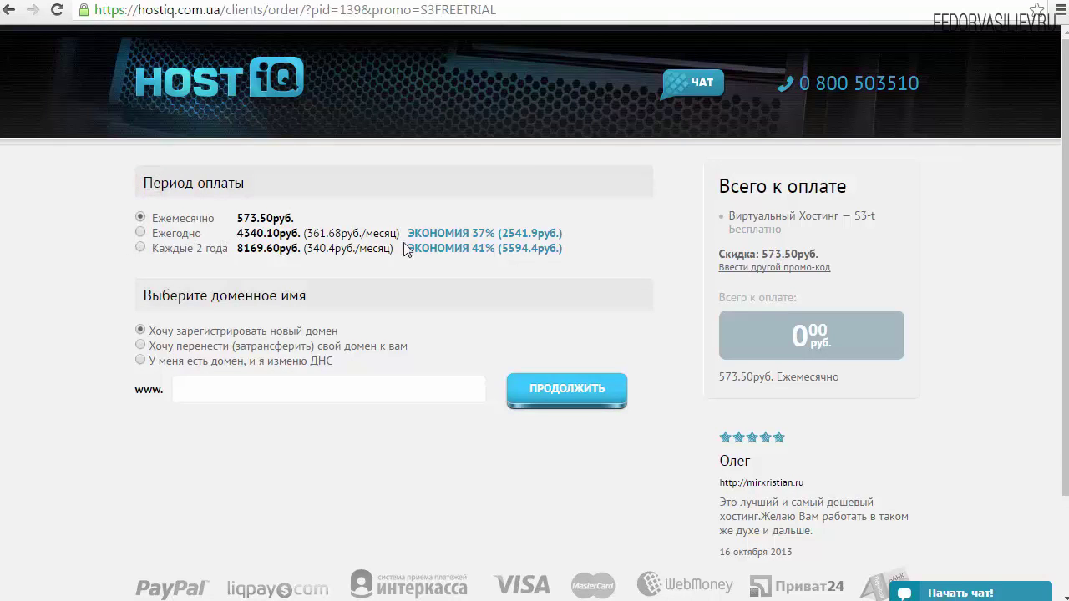
Step: Choose 'У меня есть домен, и я изменю ДНС' to use an already-owned domain
{"action": "left_click_drag", "start_coordinate": [401, 234], "coordinate": [608, 239]}
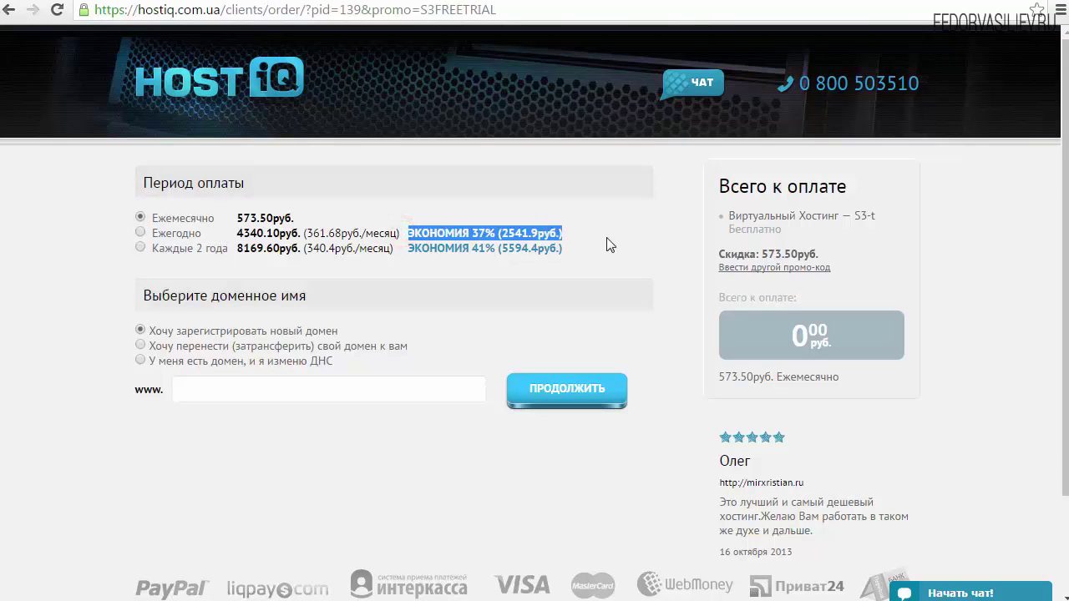
{"action": "left_click", "coordinate": [606, 238]}
{"action": "left_click_drag", "start_coordinate": [135, 296], "coordinate": [335, 296]}
{"action": "left_click", "coordinate": [335, 295]}
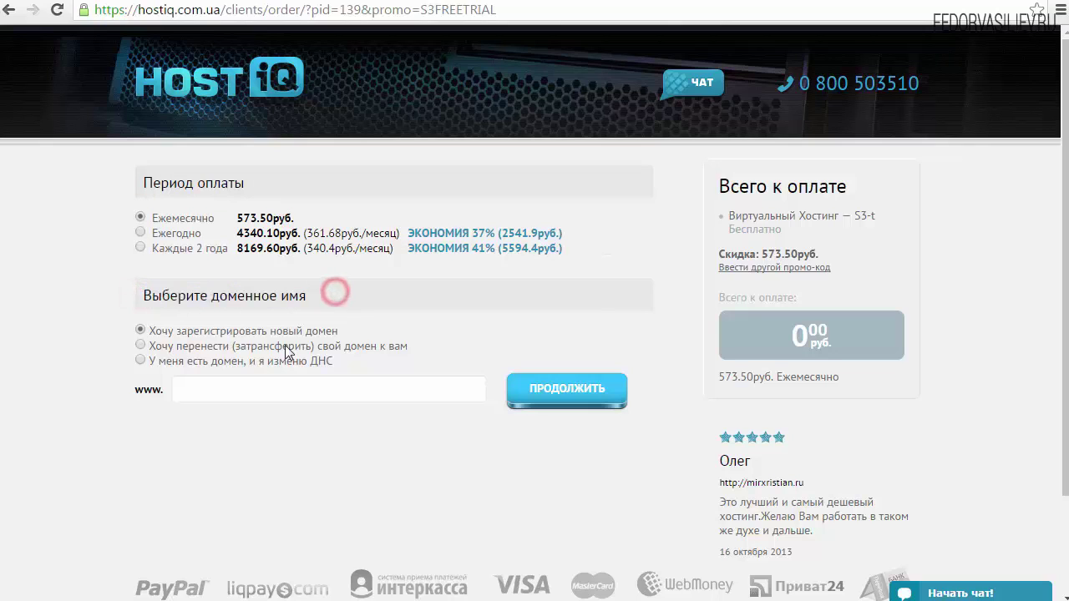
{"action": "left_click", "coordinate": [140, 360]}
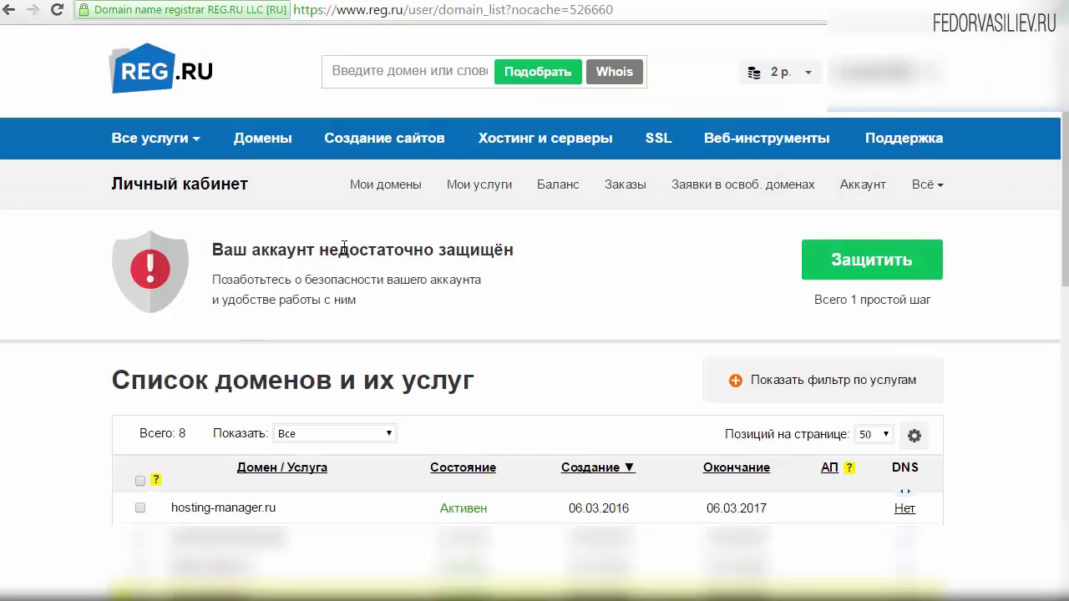
Step: Copy the hosting-manager.ru domain name from the REG.RU domain list
{"action": "left_click", "coordinate": [288, 510]}
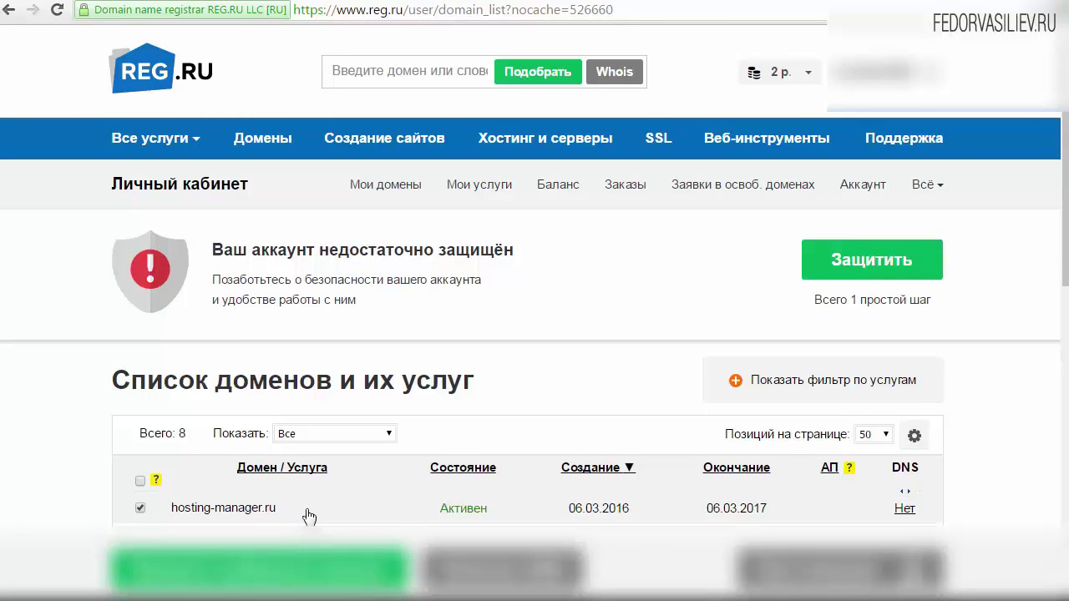
{"action": "left_click_drag", "start_coordinate": [282, 510], "coordinate": [175, 520]}
{"action": "key", "text": "ctrl+c"}
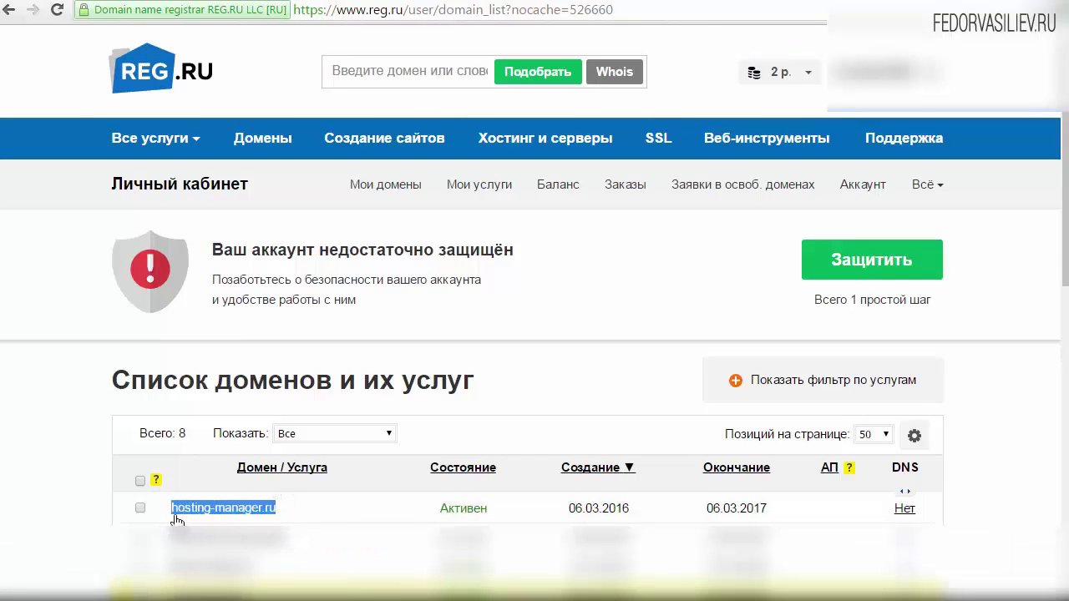
{"action": "right_click", "coordinate": [209, 512]}
{"action": "key", "text": "Escape"}
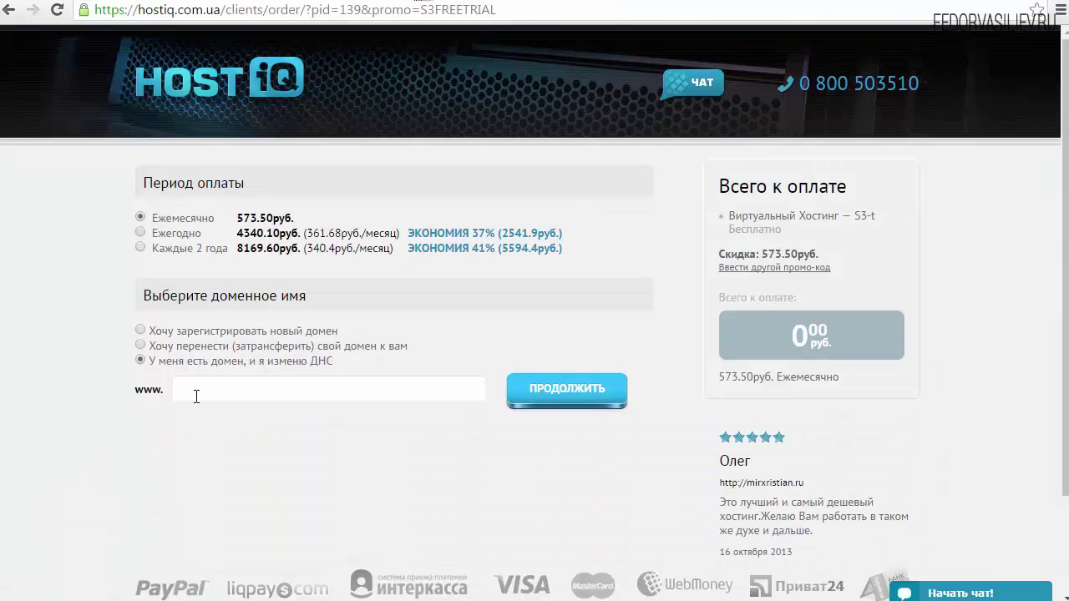
Step: Paste hosting-manager.ru into the domain field and continue the order
{"action": "right_click", "coordinate": [191, 394]}
{"action": "left_click", "coordinate": [243, 499]}
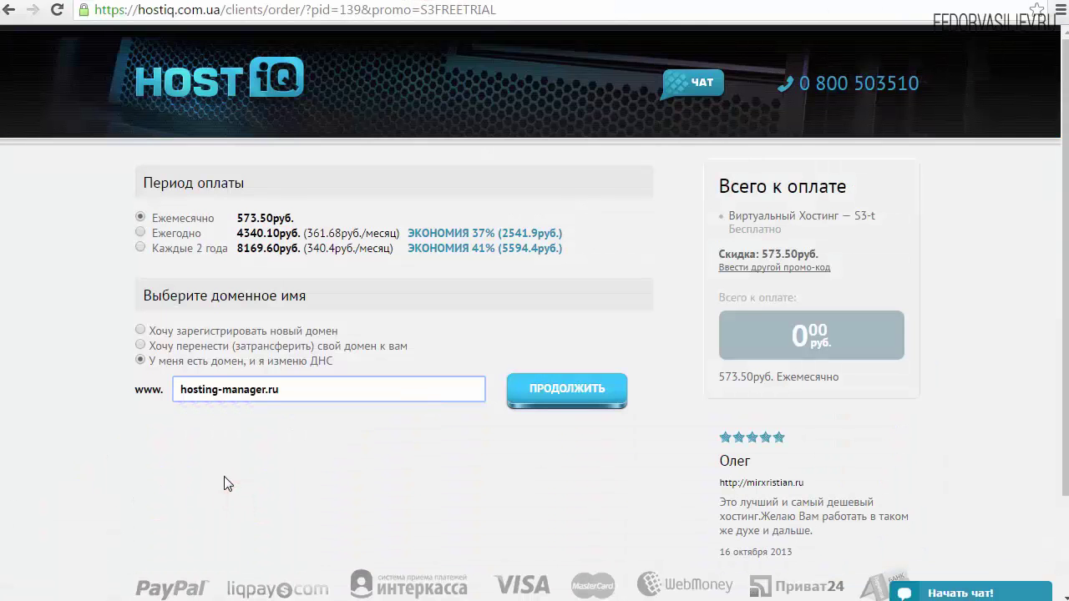
{"action": "left_click", "coordinate": [562, 392]}
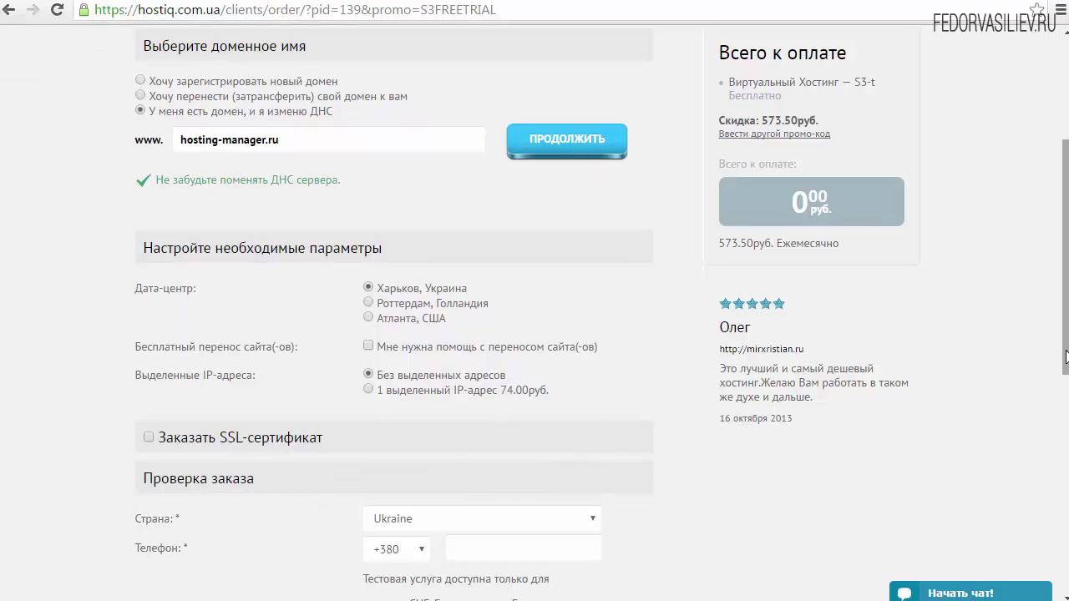
Step: Select the Rotterdam, Netherlands data centre and add one dedicated IP for 74.00 руб
{"action": "scroll", "coordinate": [392, 518], "scroll_direction": "down", "scroll_amount": 1}
{"action": "scroll", "coordinate": [392, 334], "scroll_direction": "down", "scroll_amount": 1}
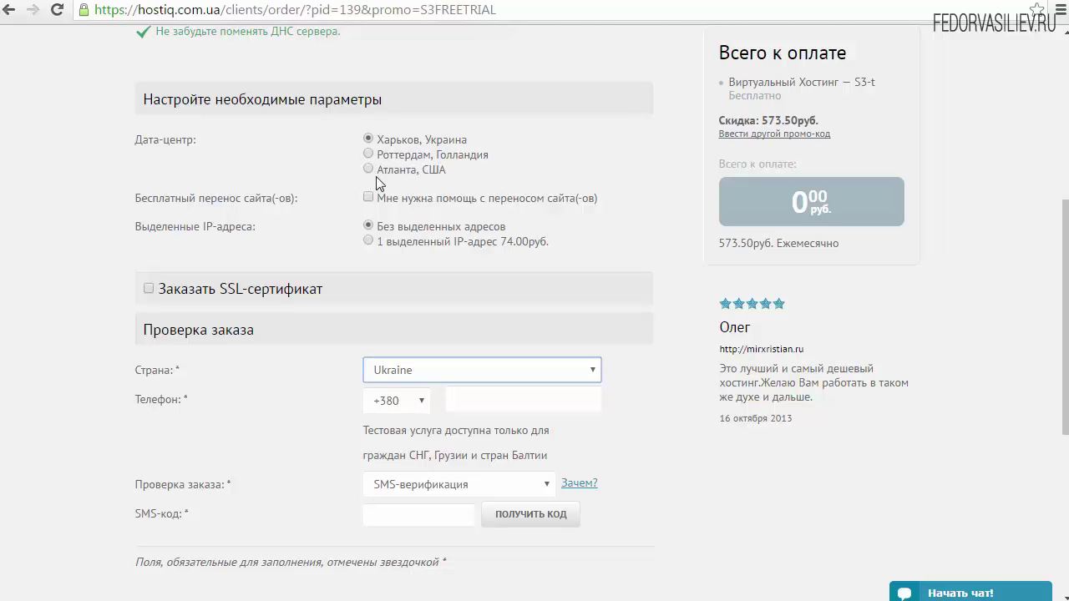
{"action": "left_click", "coordinate": [369, 154]}
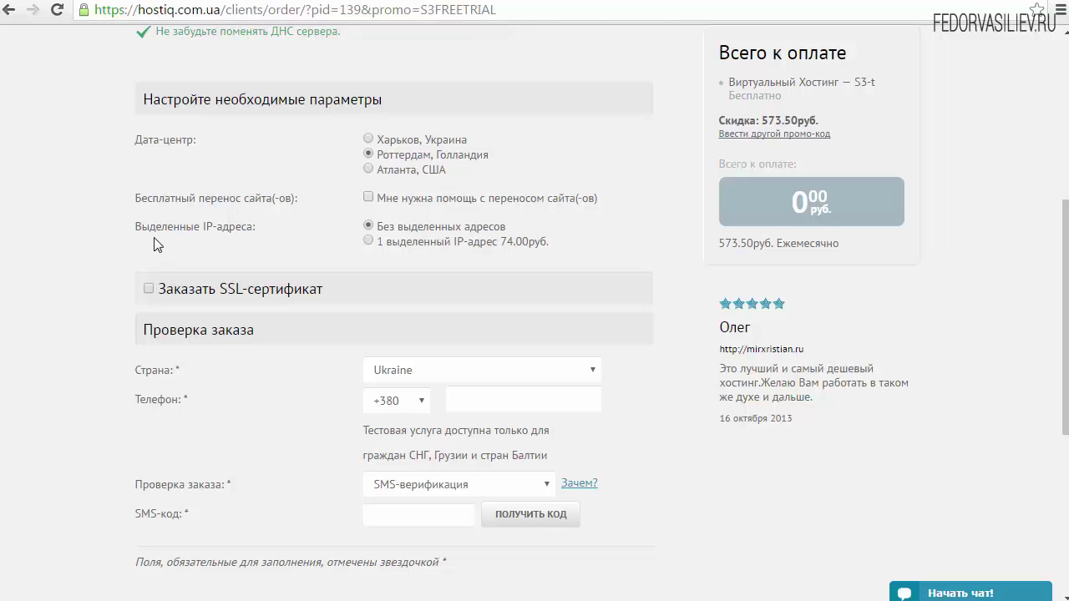
{"action": "double_click", "coordinate": [505, 242]}
{"action": "left_click", "coordinate": [585, 239]}
{"action": "left_click_drag", "start_coordinate": [552, 239], "coordinate": [508, 240]}
{"action": "left_click", "coordinate": [507, 243]}
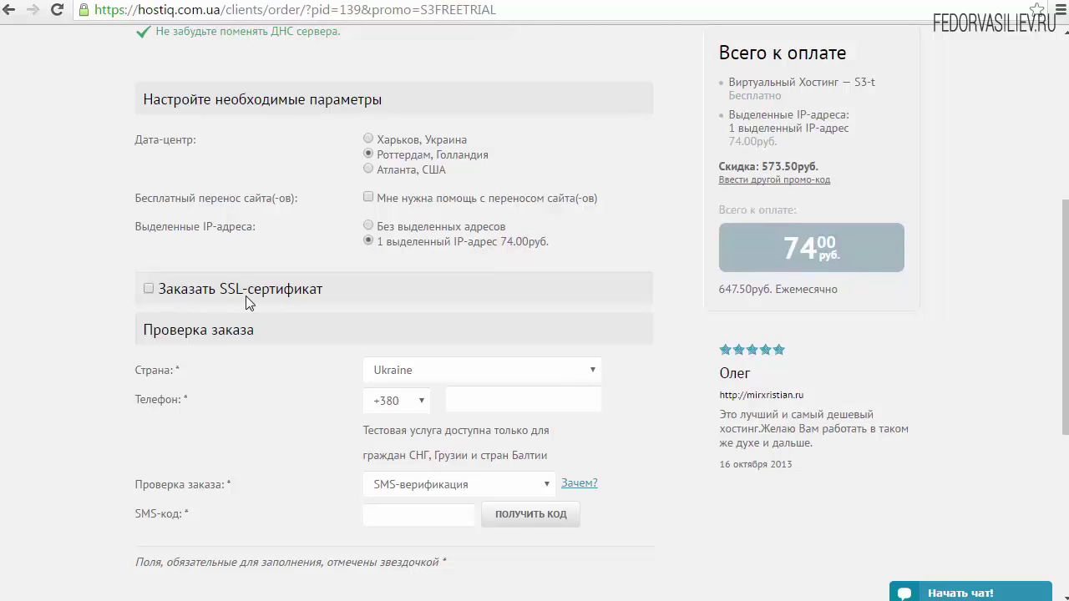
Step: Set the country to Russian Federation, phone code +7, and enter the contact phone number
{"action": "scroll", "coordinate": [284, 297], "scroll_direction": "down", "scroll_amount": 2}
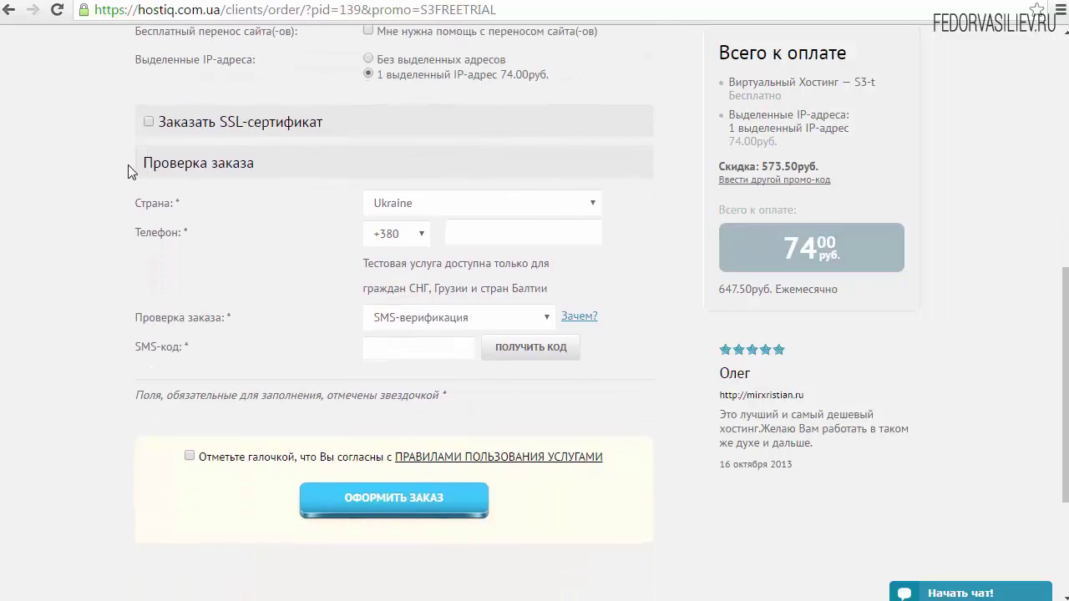
{"action": "left_click_drag", "start_coordinate": [142, 163], "coordinate": [248, 163]}
{"action": "left_click", "coordinate": [245, 164]}
{"action": "left_click", "coordinate": [476, 208]}
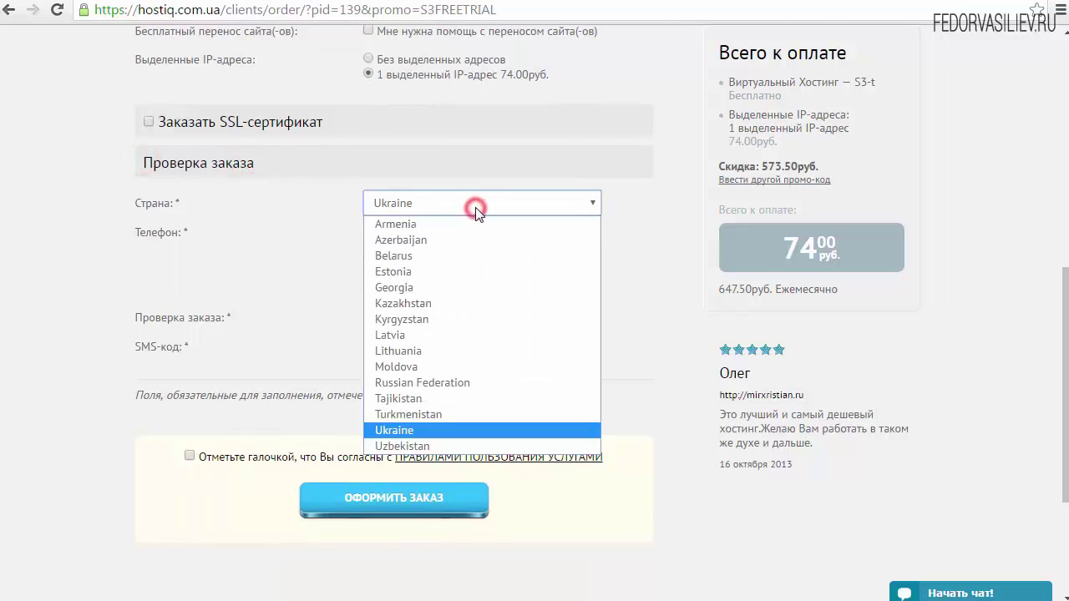
{"action": "left_click", "coordinate": [416, 384]}
{"action": "left_click", "coordinate": [418, 237]}
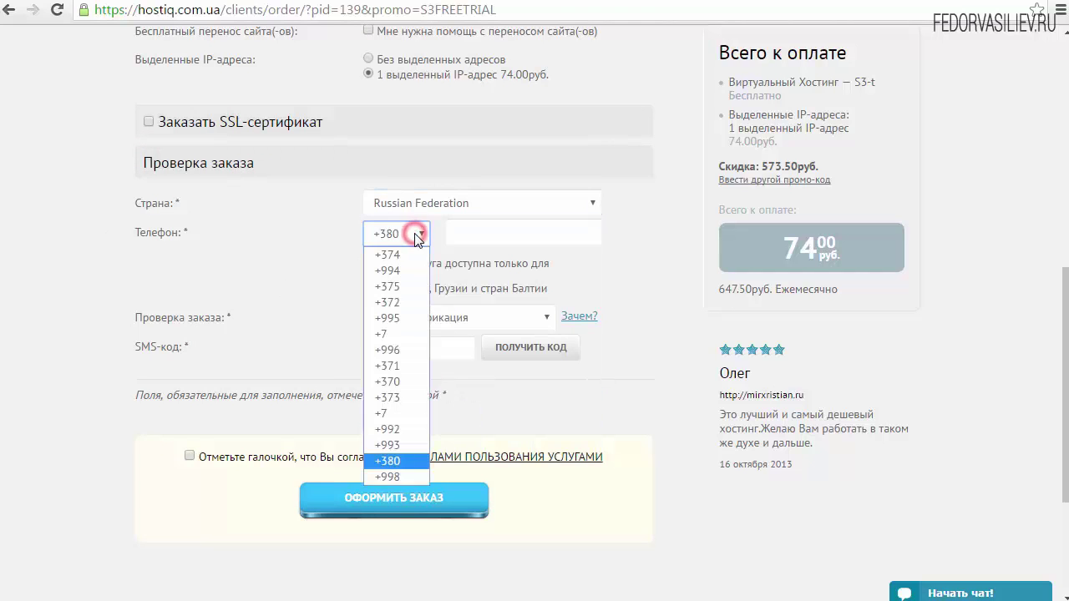
{"action": "left_click", "coordinate": [382, 418]}
{"action": "left_click", "coordinate": [470, 232]}
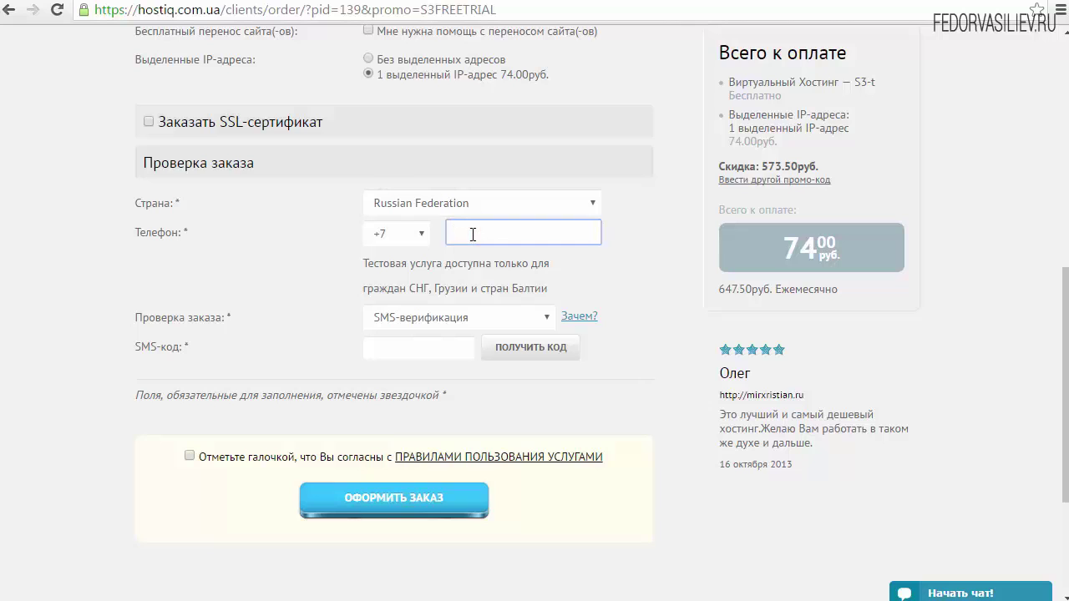
{"action": "left_click", "coordinate": [578, 317]}
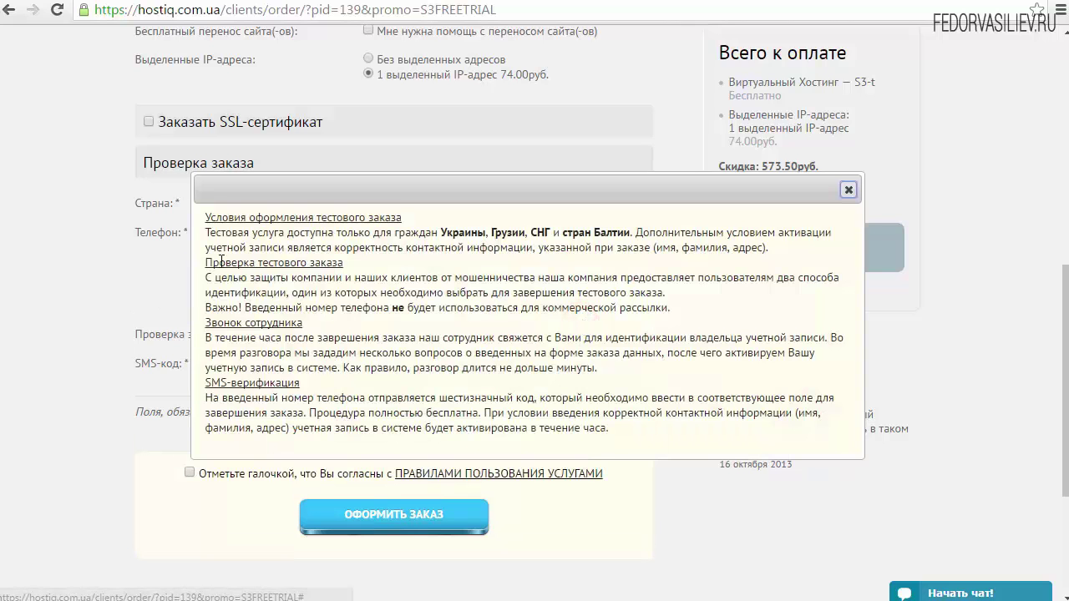
{"action": "left_click", "coordinate": [848, 191]}
{"action": "left_click", "coordinate": [470, 231]}
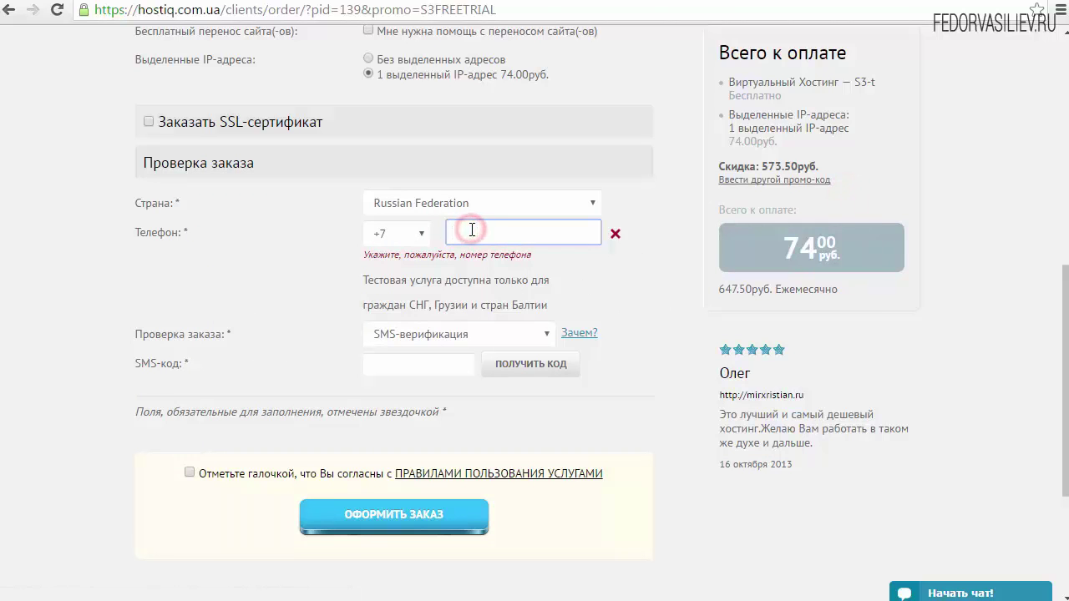
{"action": "key", "text": "ctrl+v"}
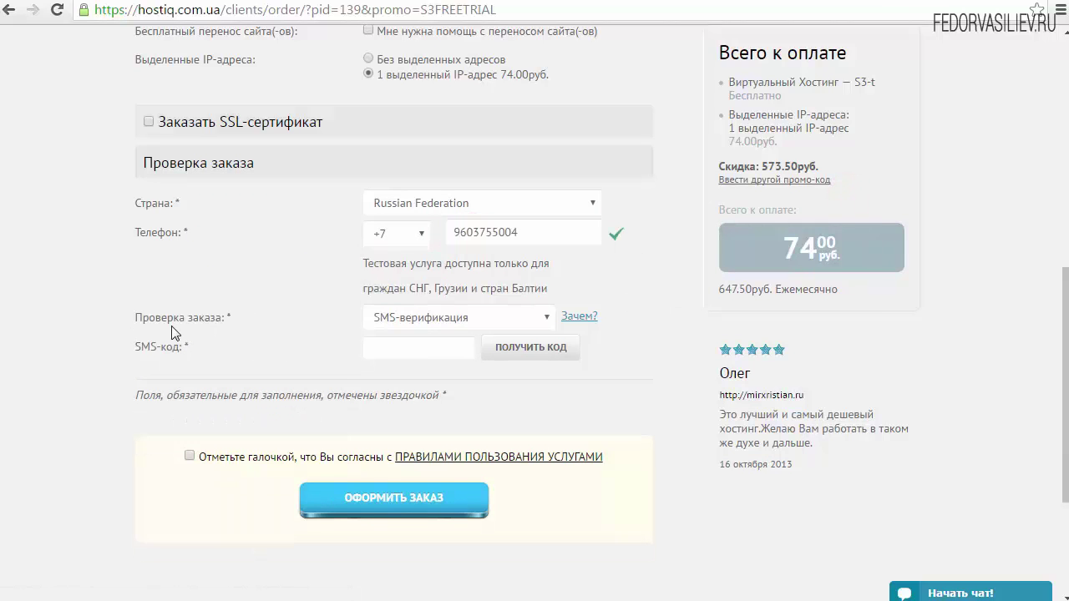
Step: Verify the phone with the SMS code, accept the terms and submit the S3-t order
{"action": "left_click", "coordinate": [450, 317]}
{"action": "left_click", "coordinate": [501, 321]}
{"action": "left_click", "coordinate": [501, 321]}
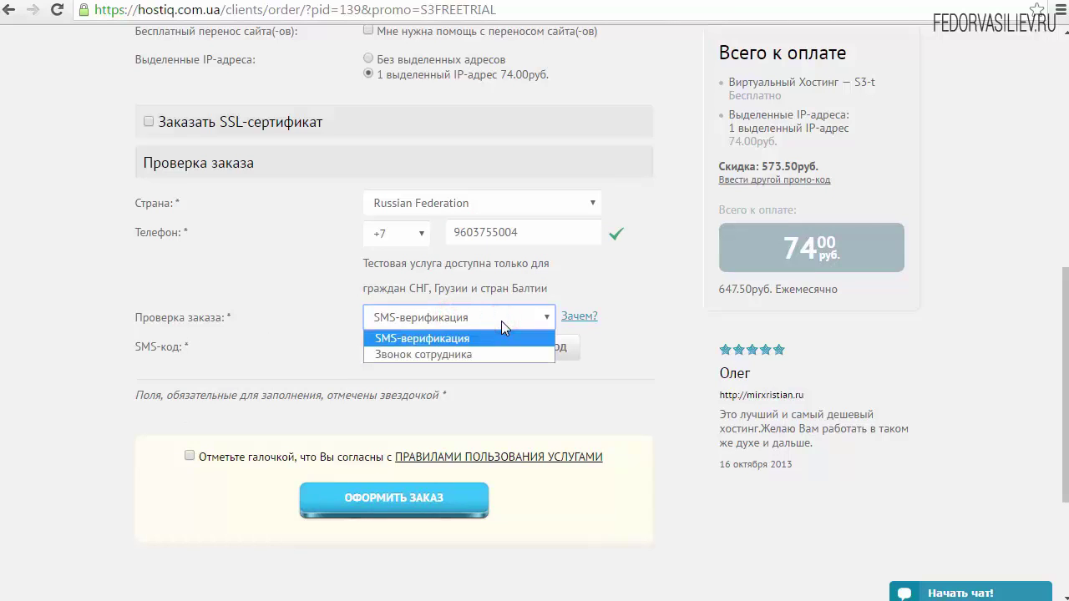
{"action": "left_click", "coordinate": [501, 321]}
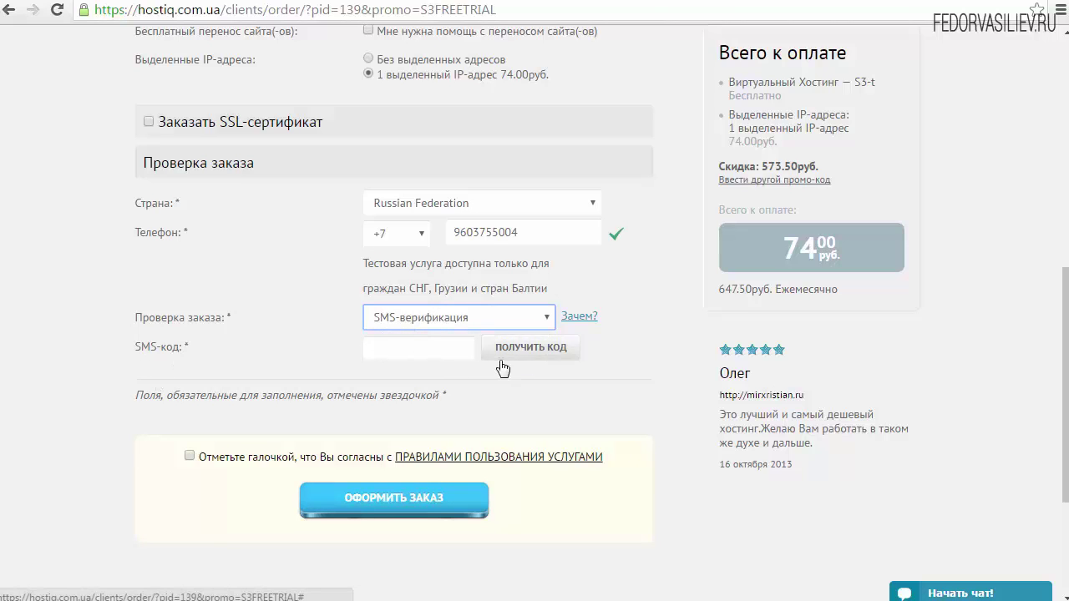
{"action": "left_click", "coordinate": [526, 349]}
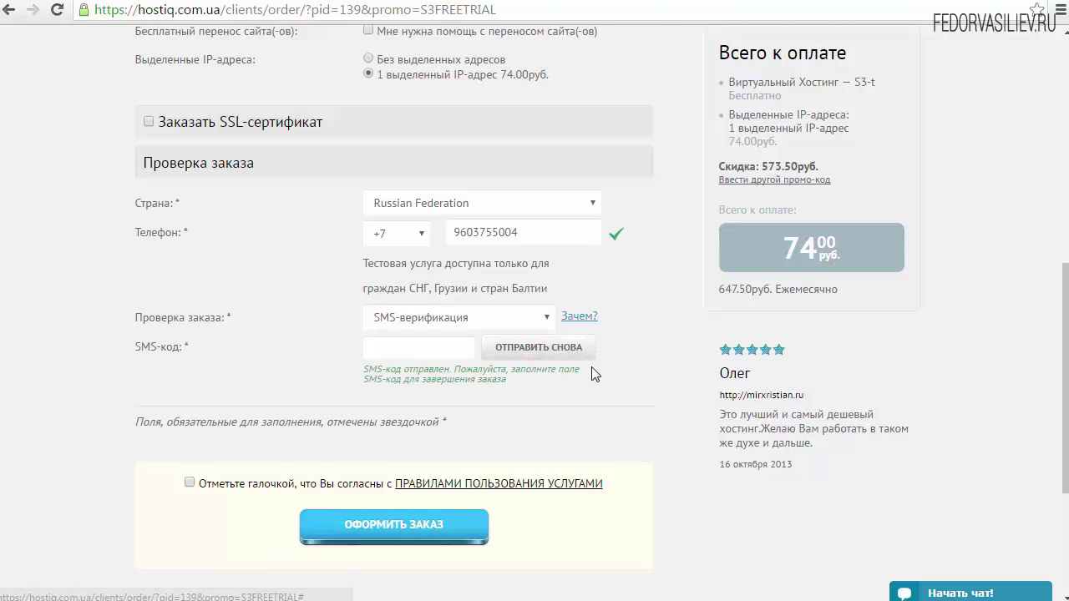
{"action": "left_click", "coordinate": [405, 349]}
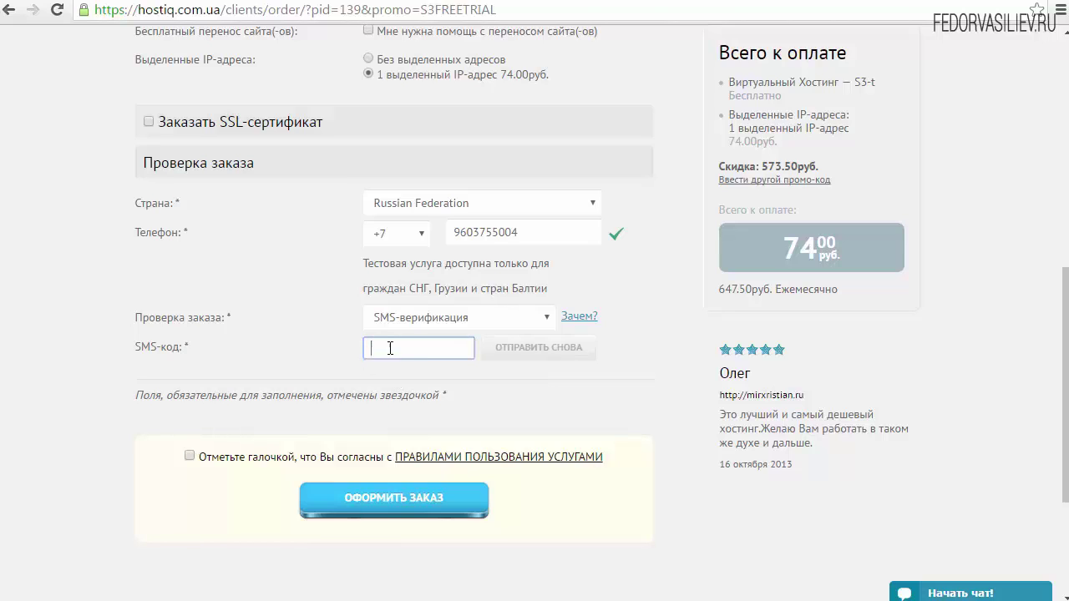
{"action": "left_click", "coordinate": [632, 489]}
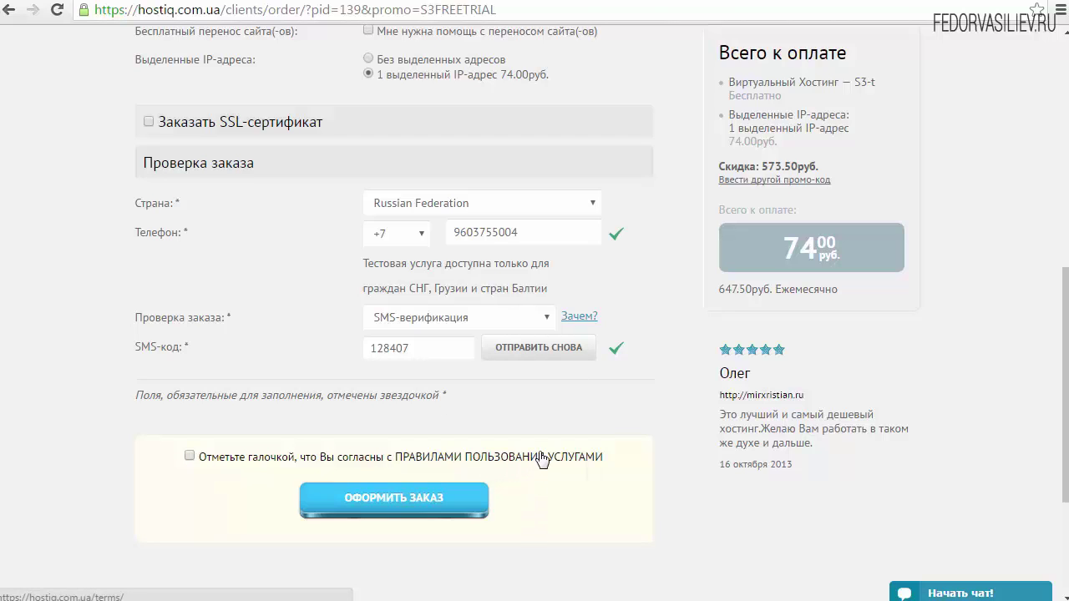
{"action": "left_click", "coordinate": [189, 456]}
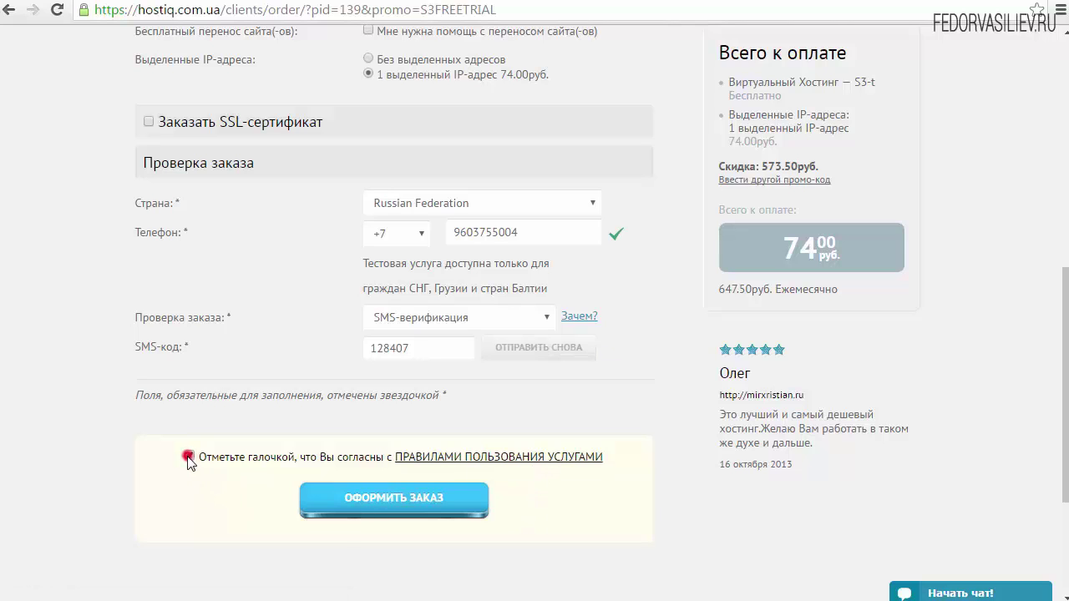
{"action": "left_click", "coordinate": [378, 497]}
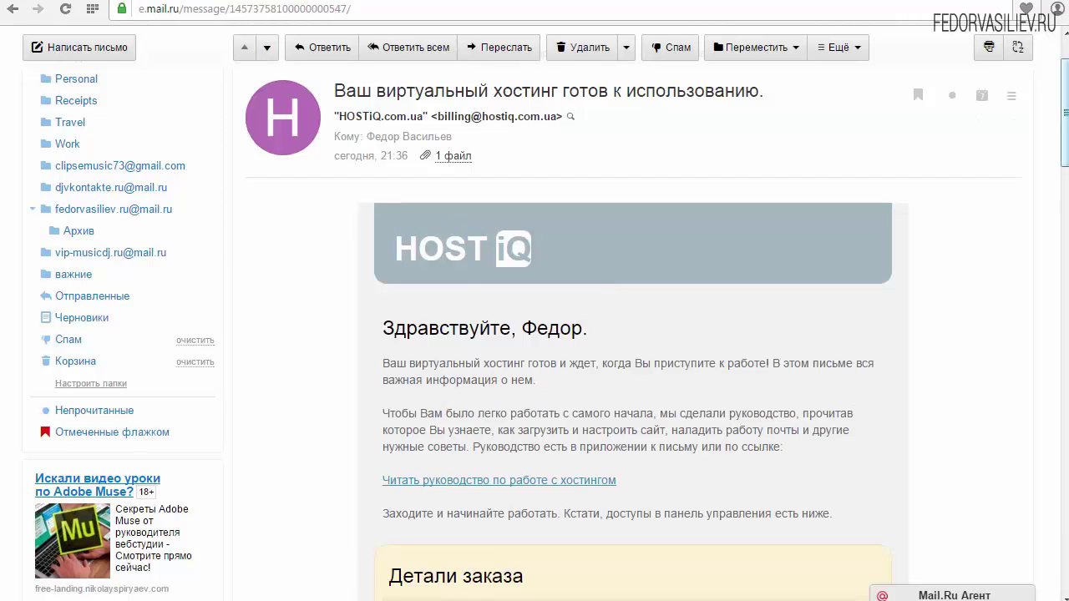
Step: Scroll the hosting-ready email and highlight the next payment date 07/04/2016
{"action": "scroll", "coordinate": [1063, 184], "scroll_direction": "down", "scroll_amount": 3}
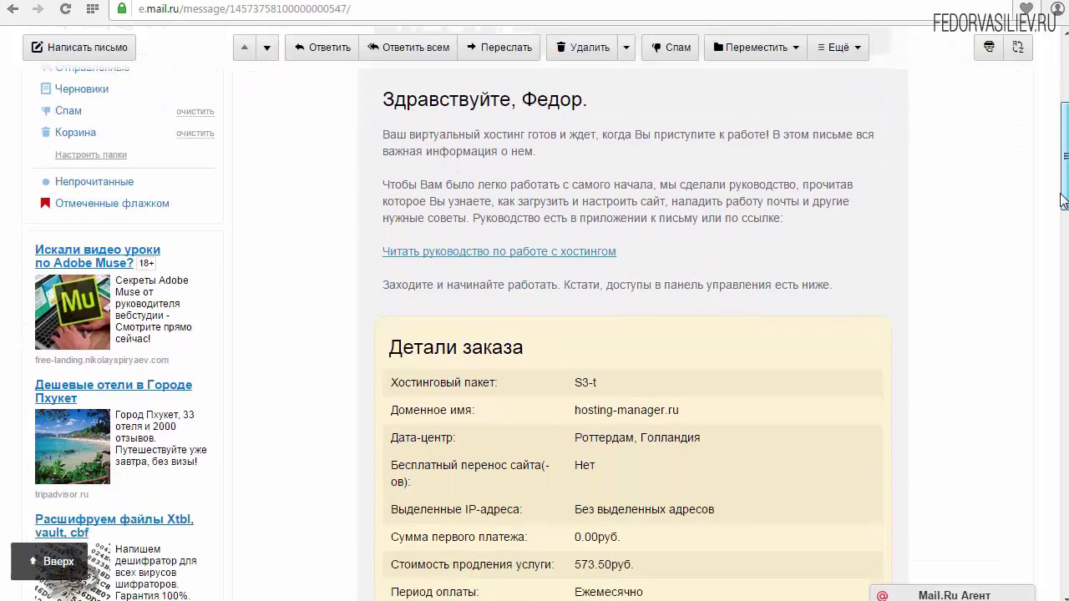
{"action": "scroll", "coordinate": [1063, 200], "scroll_direction": "down", "scroll_amount": 1}
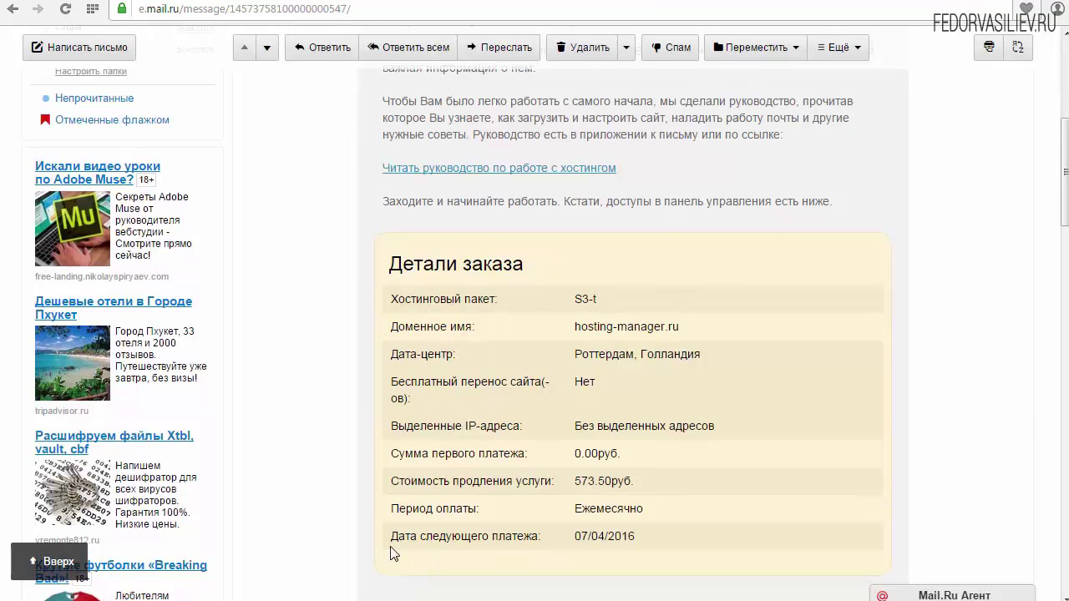
{"action": "left_click_drag", "start_coordinate": [391, 537], "coordinate": [663, 541]}
{"action": "left_click", "coordinate": [663, 538]}
{"action": "left_click_drag", "start_coordinate": [573, 537], "coordinate": [665, 535]}
{"action": "scroll", "coordinate": [789, 565], "scroll_direction": "down", "scroll_amount": 6}
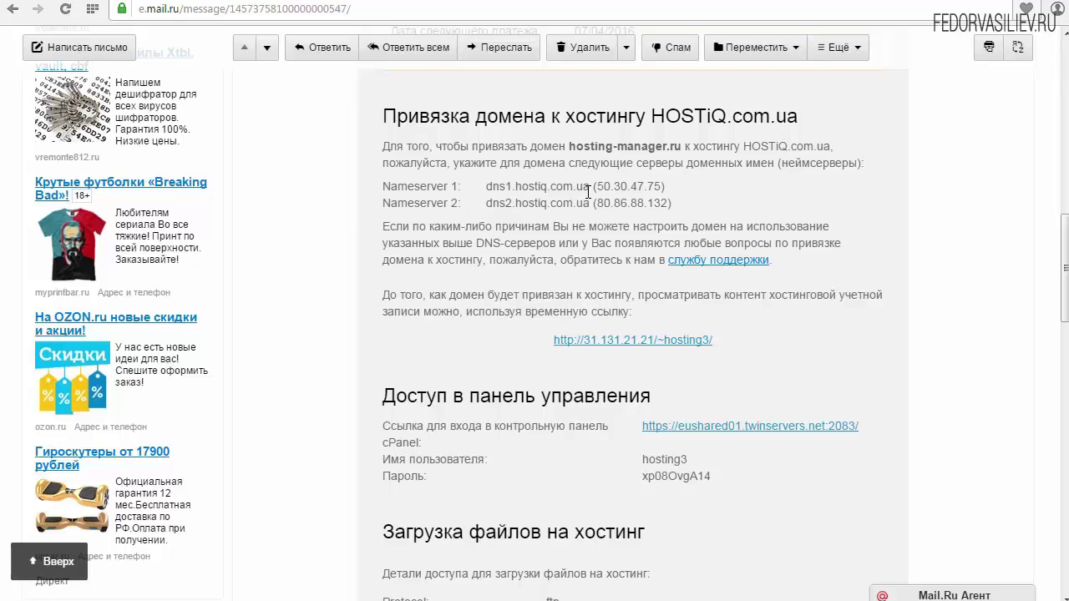
Step: Select dns1.hostiq.com.ua in the email and copy it
{"action": "left_click_drag", "start_coordinate": [591, 185], "coordinate": [488, 187]}
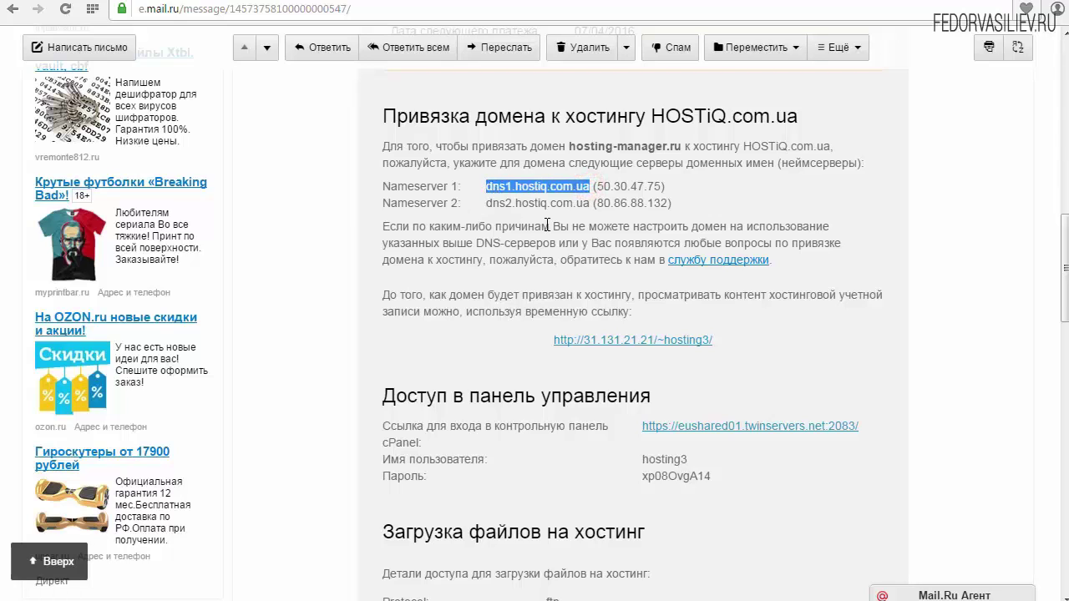
{"action": "left_click_drag", "start_coordinate": [591, 203], "coordinate": [489, 204]}
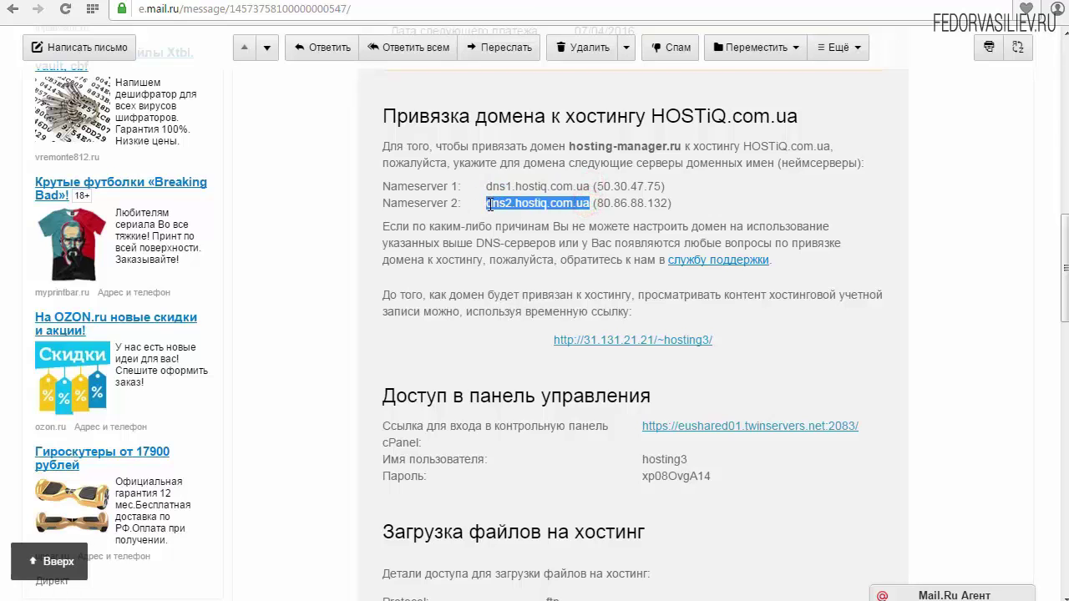
{"action": "left_click", "coordinate": [566, 187]}
{"action": "left_click_drag", "start_coordinate": [590, 186], "coordinate": [486, 187]}
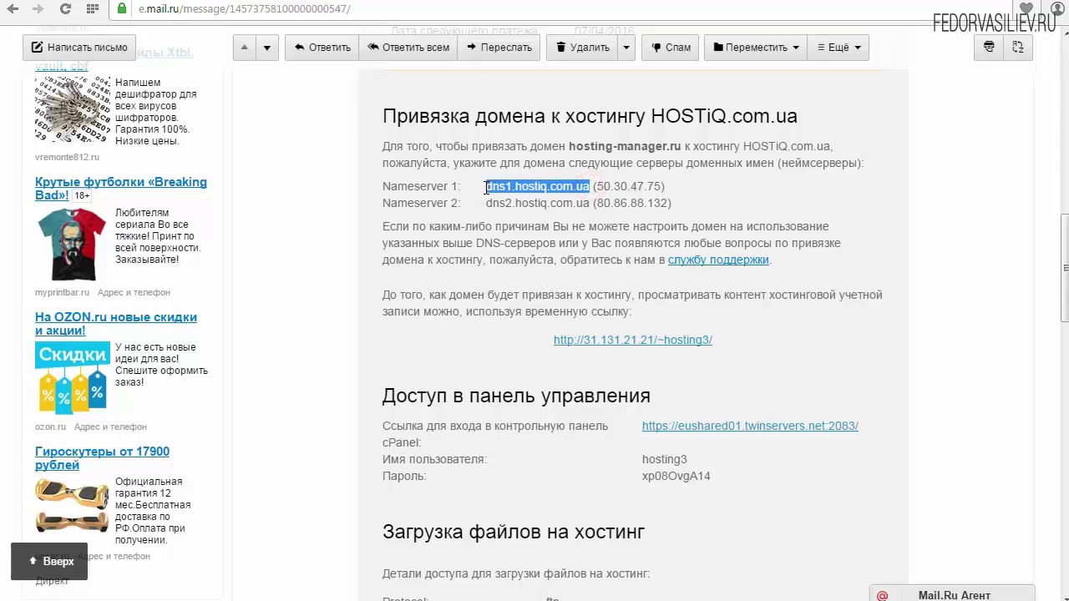
{"action": "left_click", "coordinate": [493, 186]}
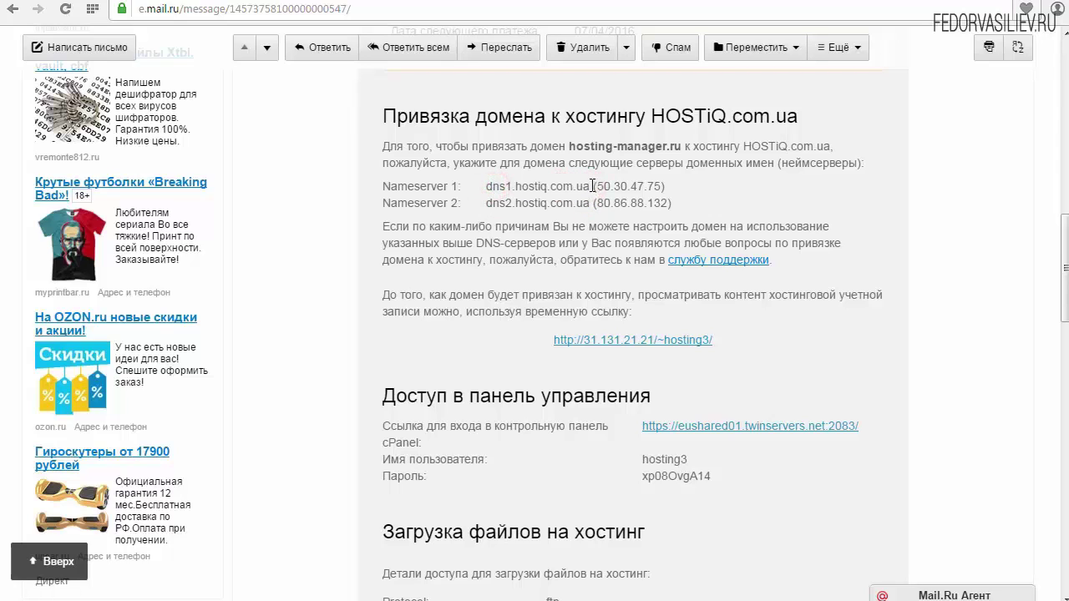
{"action": "left_click_drag", "start_coordinate": [590, 185], "coordinate": [488, 191]}
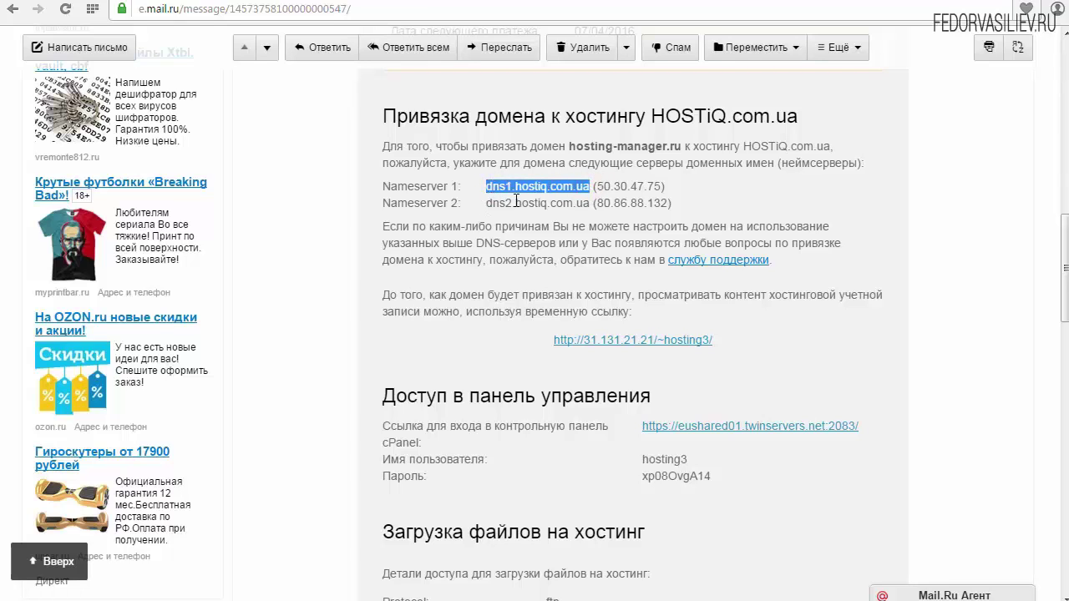
{"action": "right_click", "coordinate": [517, 186]}
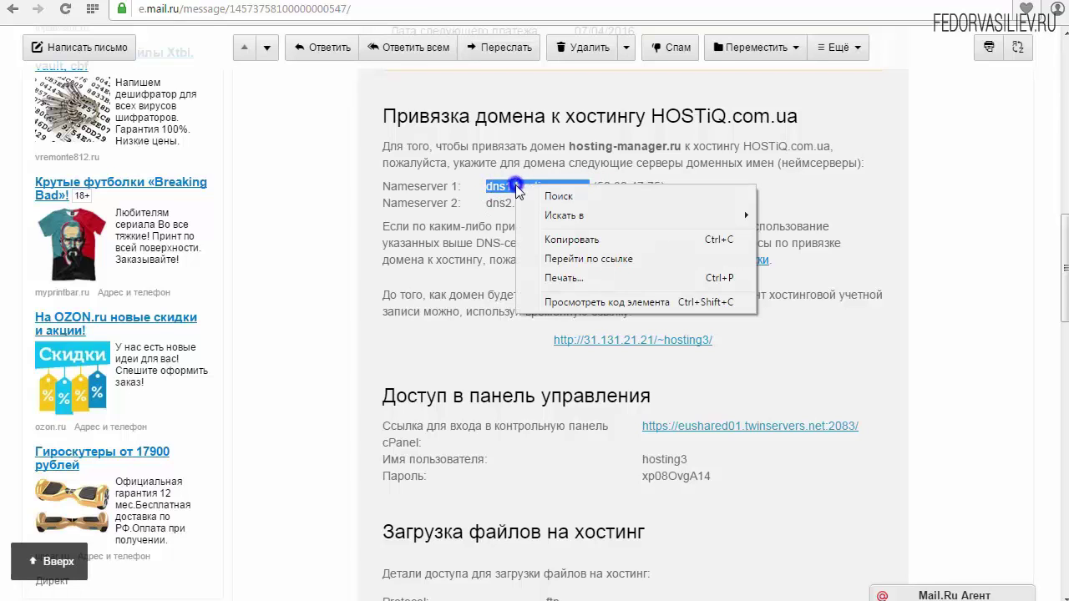
{"action": "left_click", "coordinate": [564, 239]}
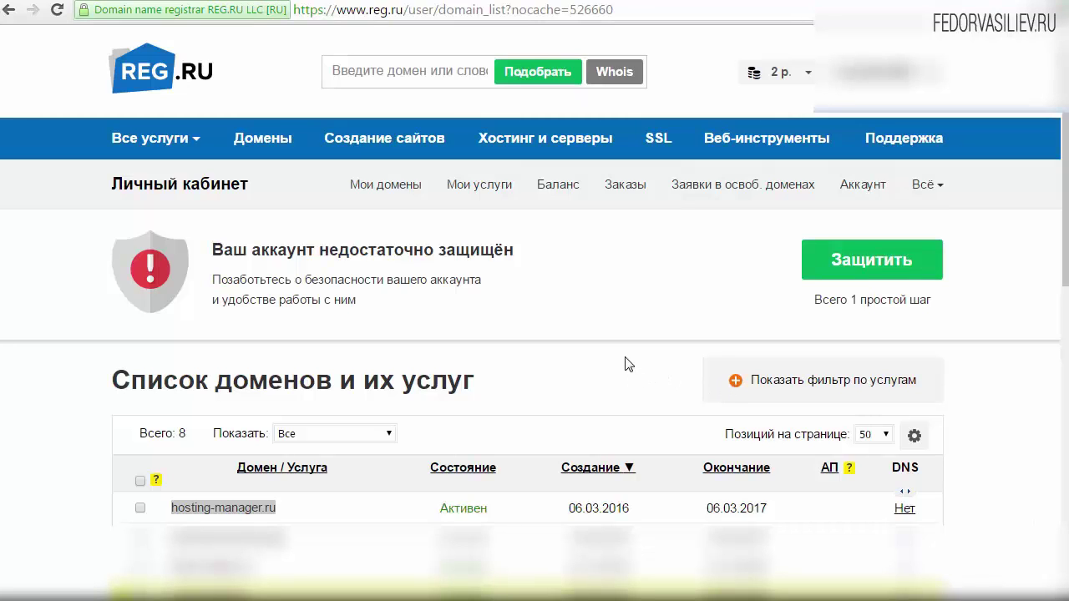
Step: Open hosting-manager.ru's management page and go to its DNS-серверы settings
{"action": "left_click", "coordinate": [247, 508]}
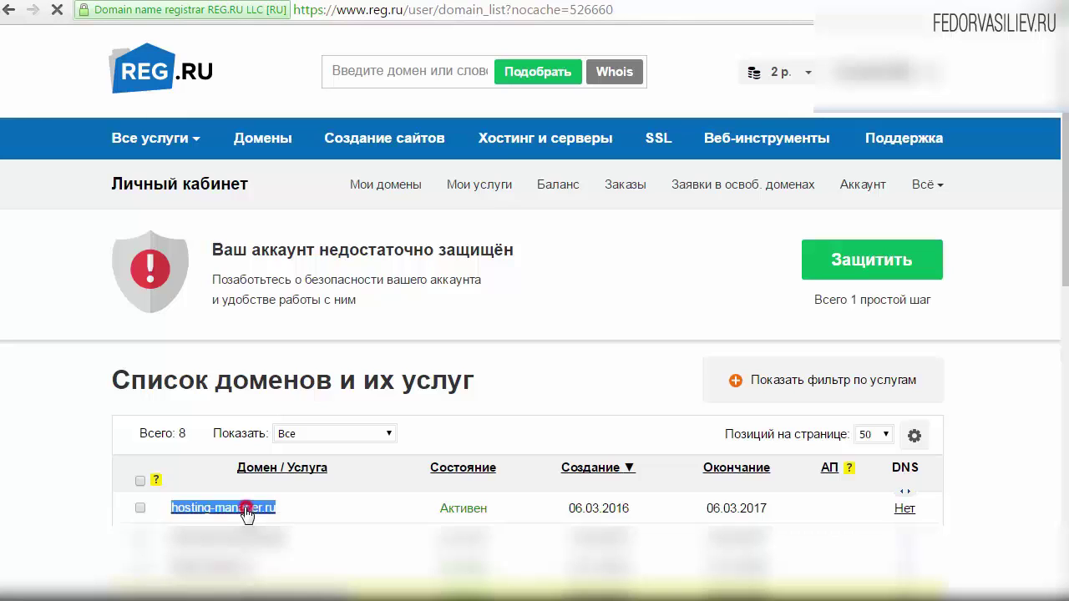
{"action": "scroll", "coordinate": [1050, 266], "scroll_direction": "down", "scroll_amount": 5}
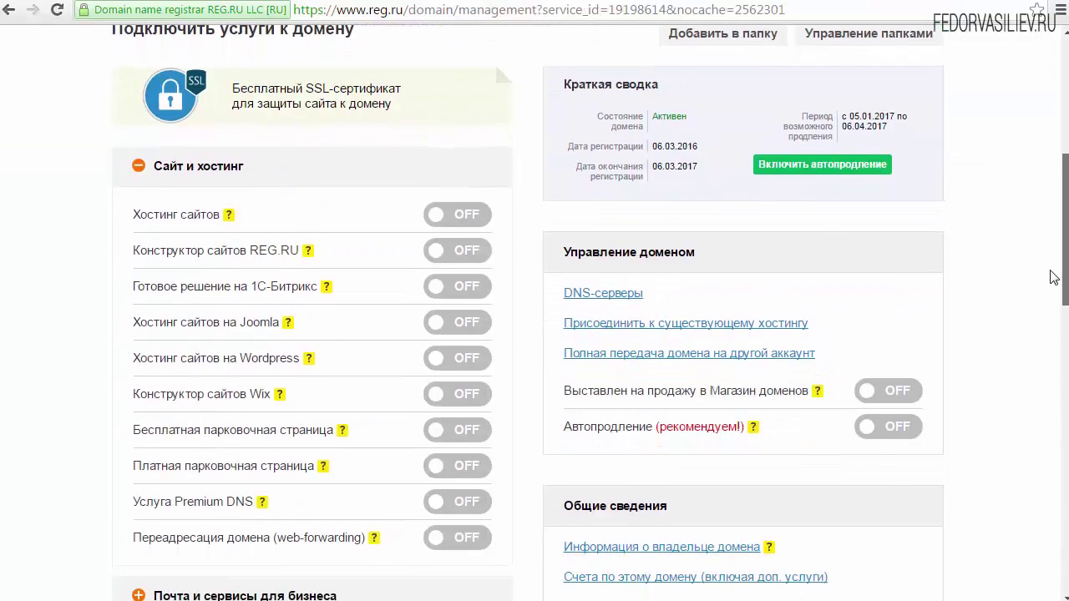
{"action": "scroll", "coordinate": [1054, 276], "scroll_direction": "down", "scroll_amount": 2}
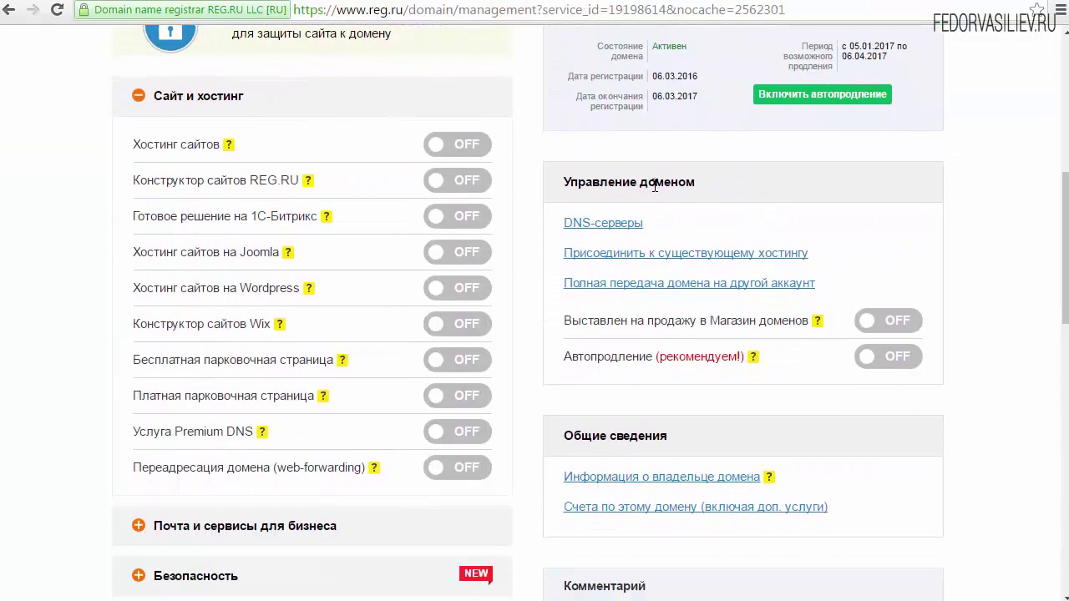
{"action": "left_click", "coordinate": [603, 225]}
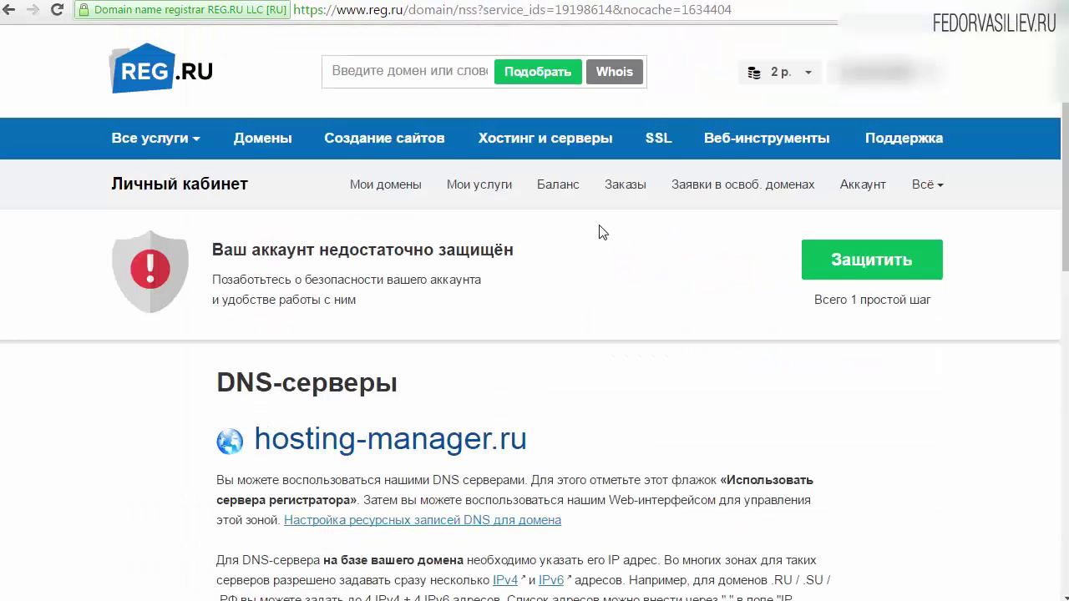
Step: Paste dns1.hostiq.com.ua as the NS1 hostname
{"action": "left_click_drag", "start_coordinate": [1065, 190], "coordinate": [1067, 330]}
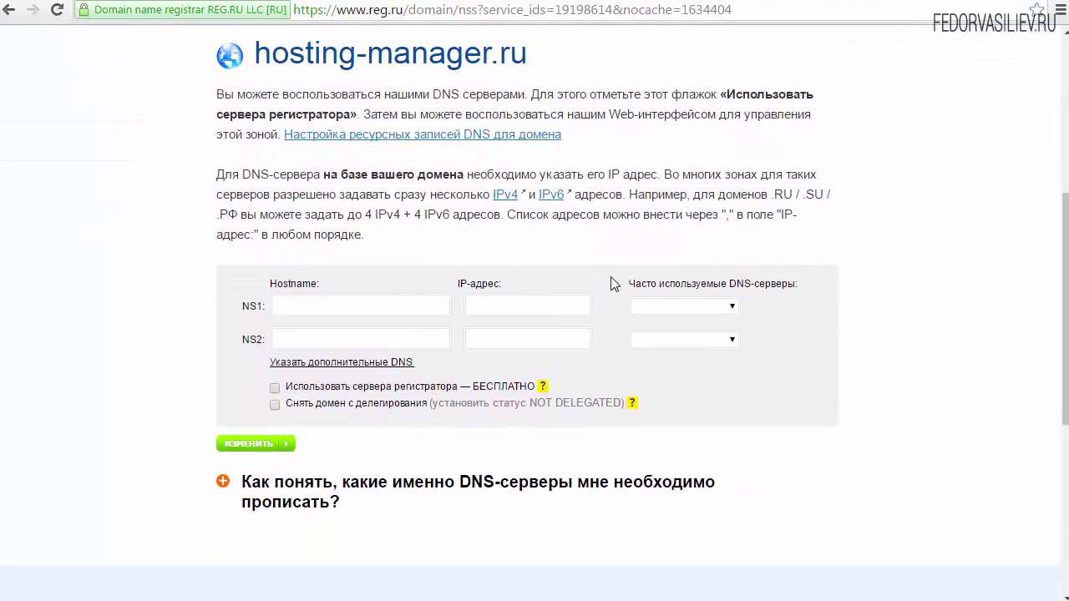
{"action": "right_click", "coordinate": [300, 307]}
{"action": "left_click", "coordinate": [355, 410]}
Step: Copy dns2.hostiq.com.ua from the email and enter it as NS2, removing the leading space
{"action": "key", "text": "ctrl+Tab"}
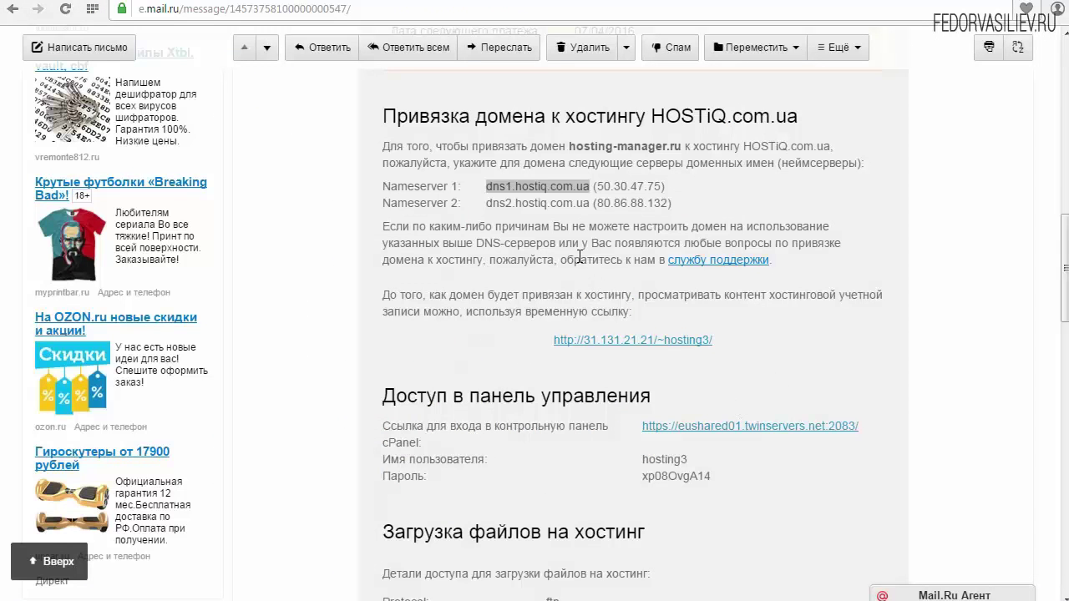
{"action": "left_click_drag", "start_coordinate": [590, 202], "coordinate": [484, 202]}
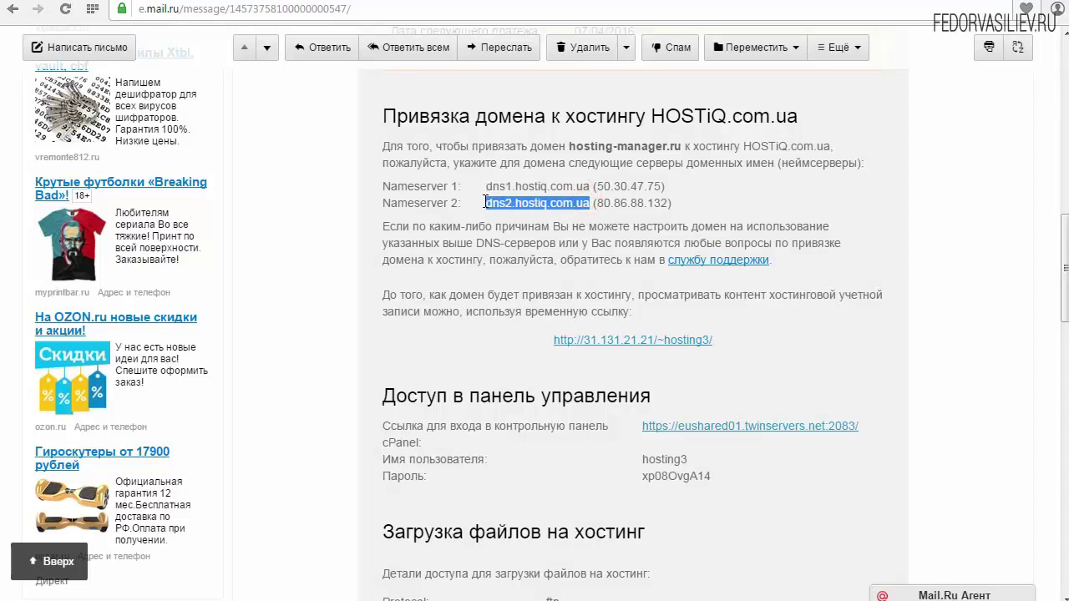
{"action": "right_click", "coordinate": [512, 202]}
{"action": "left_click", "coordinate": [576, 252]}
{"action": "key", "text": "ctrl+Tab"}
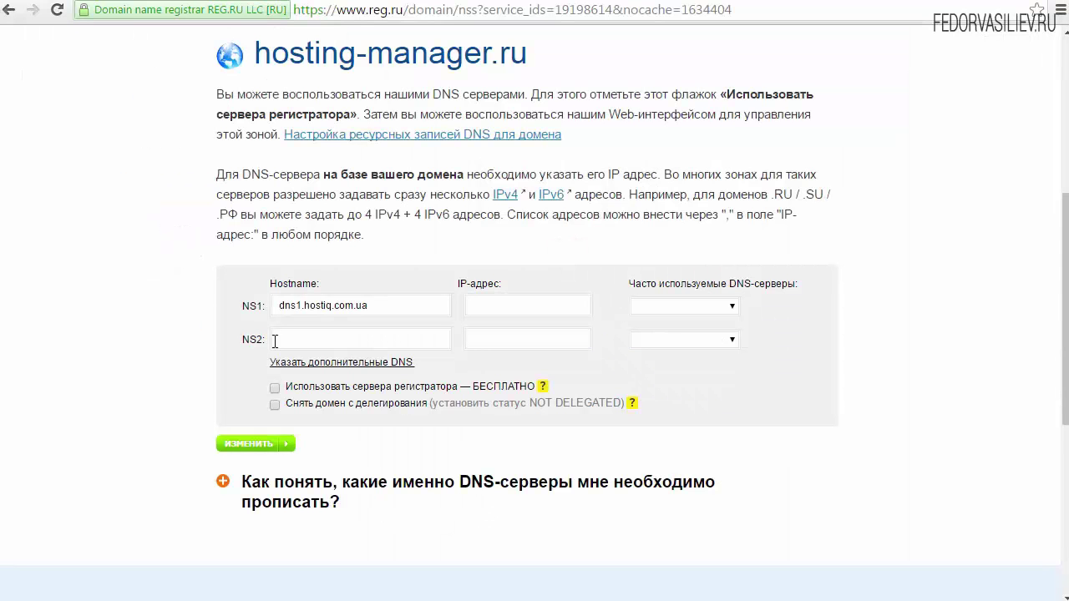
{"action": "right_click", "coordinate": [291, 338]}
{"action": "left_click", "coordinate": [335, 437]}
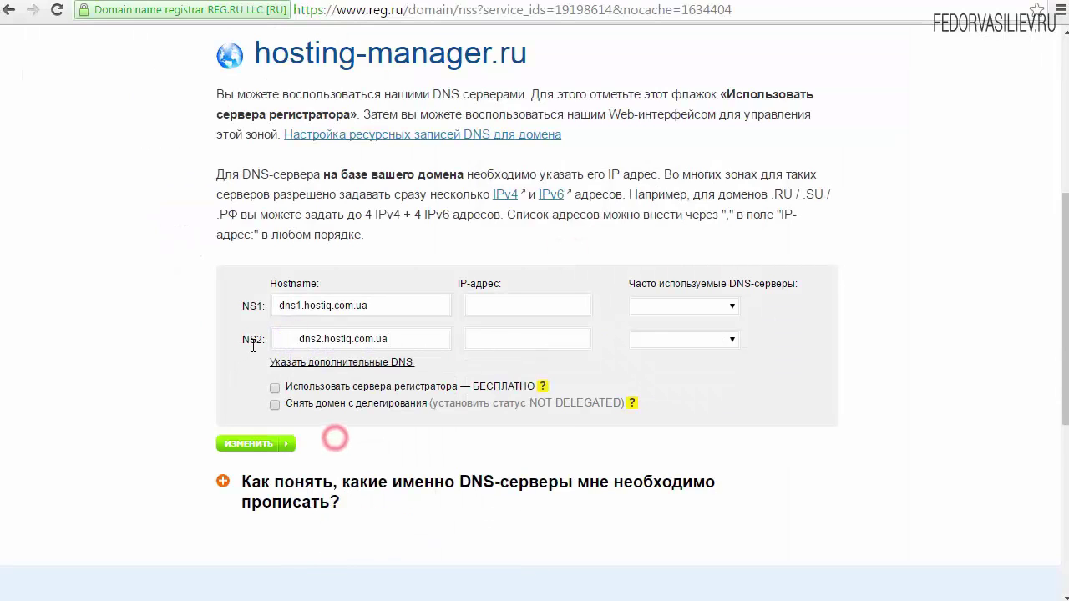
{"action": "left_click_drag", "start_coordinate": [299, 338], "coordinate": [195, 339]}
{"action": "key", "text": "BackSpace"}
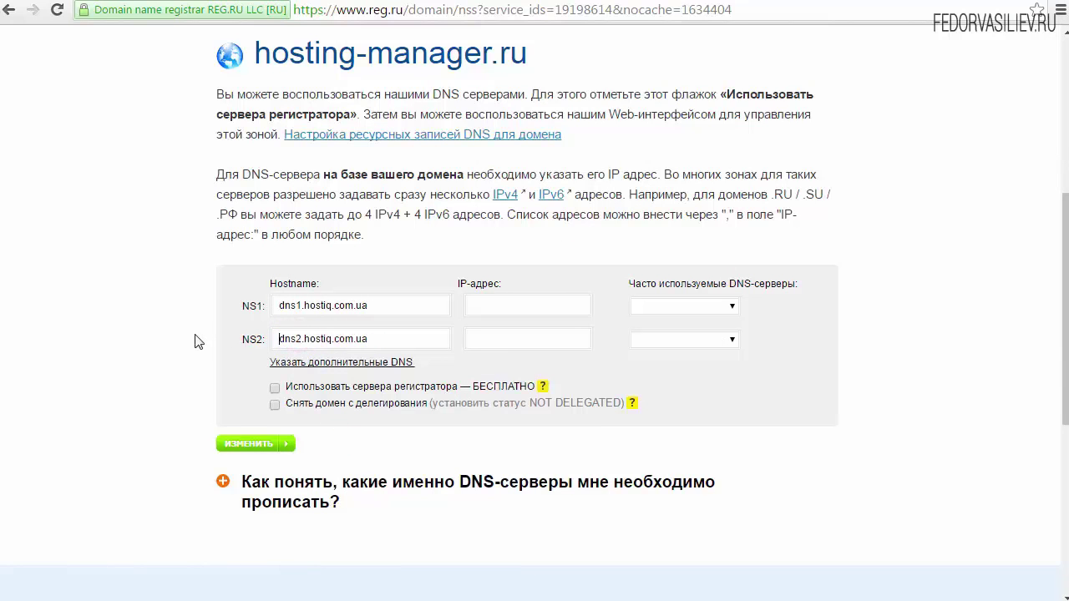
{"action": "left_click", "coordinate": [394, 334]}
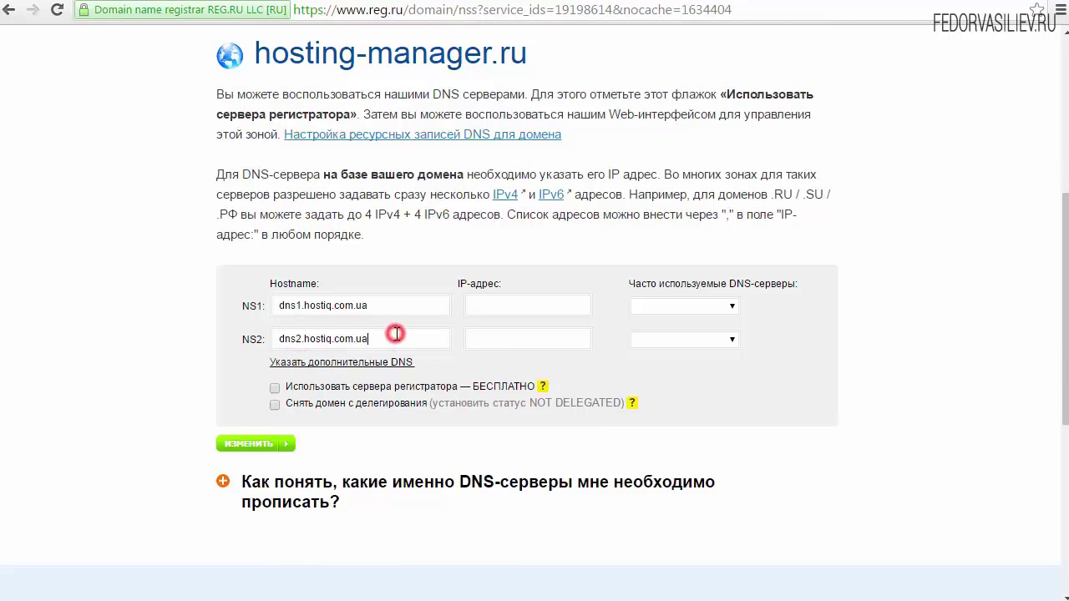
Step: Submit the new nameservers and review the 24-hour update notice
{"action": "left_click", "coordinate": [245, 448]}
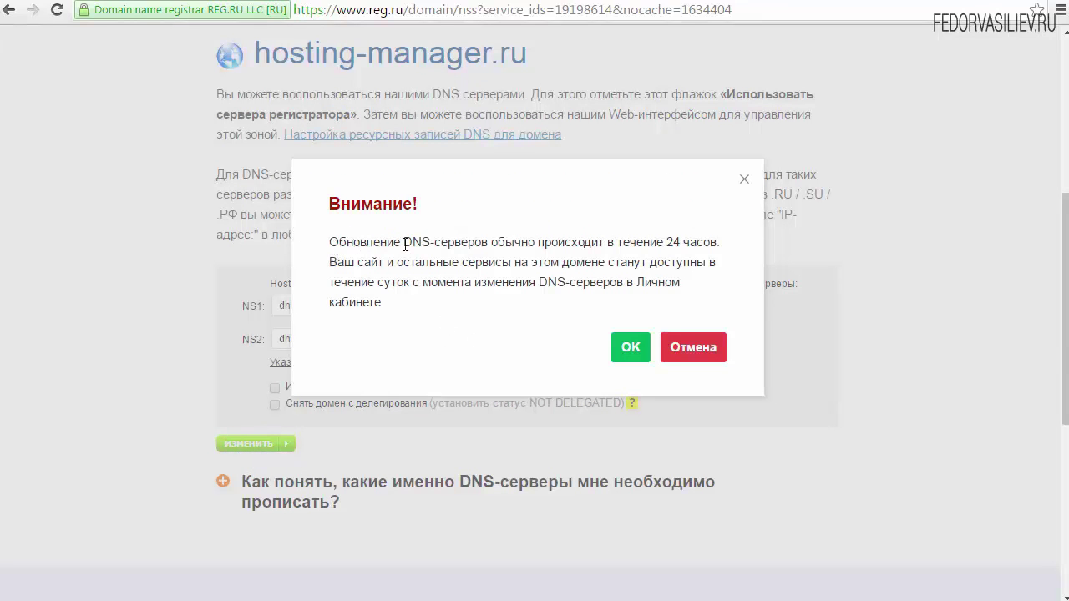
{"action": "left_click_drag", "start_coordinate": [615, 248], "coordinate": [681, 244]}
{"action": "left_click", "coordinate": [664, 299]}
Step: Confirm the Внимание! dialog with OK and close the green success banner
{"action": "left_click", "coordinate": [621, 358]}
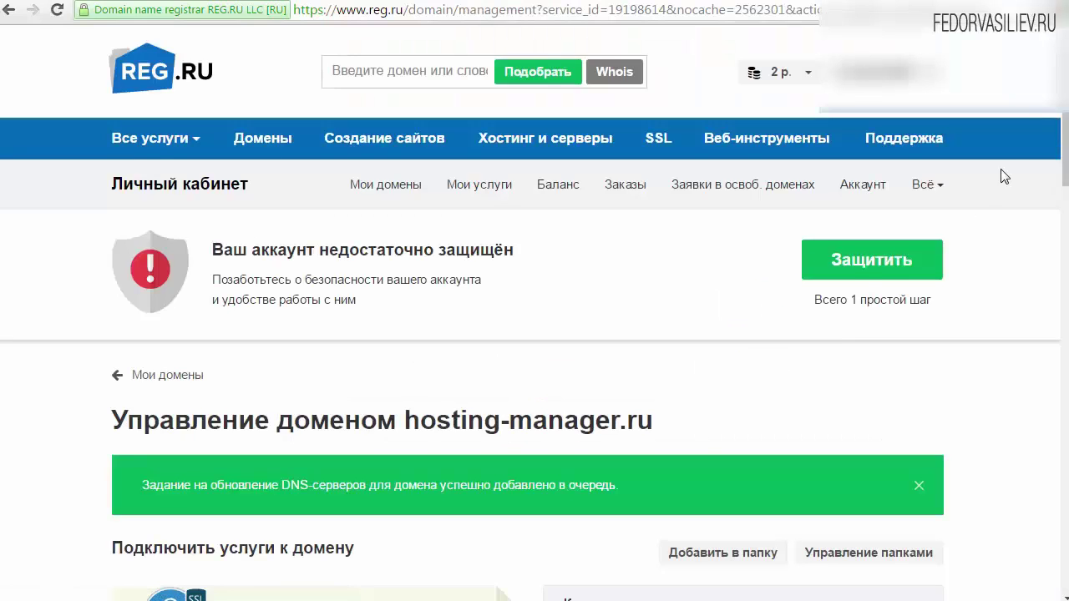
{"action": "scroll", "coordinate": [1065, 204], "scroll_direction": "down", "scroll_amount": 3}
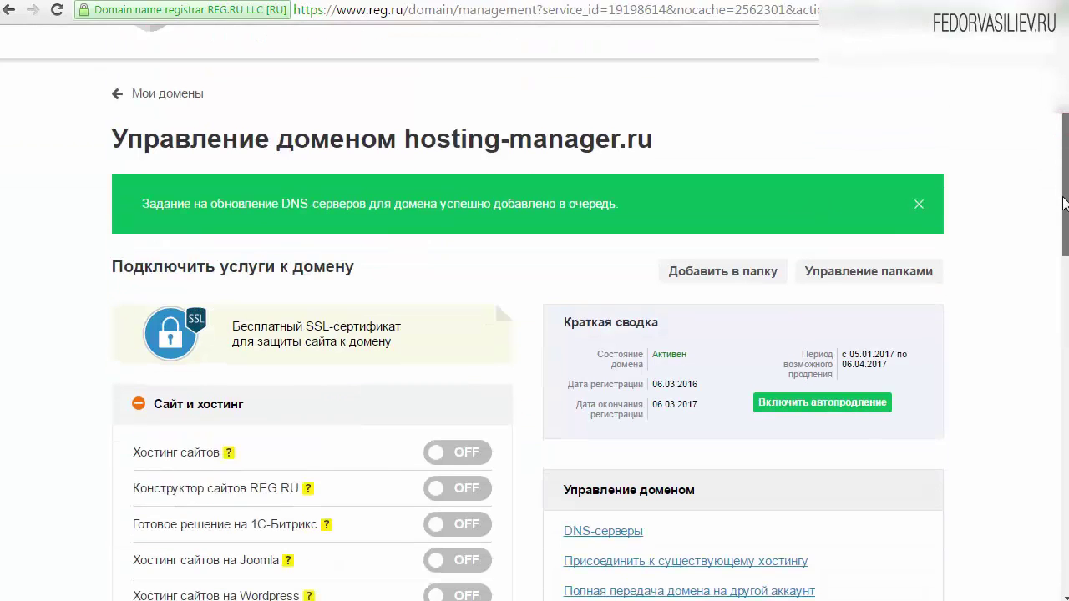
{"action": "left_click_drag", "start_coordinate": [1064, 203], "coordinate": [1061, 172]}
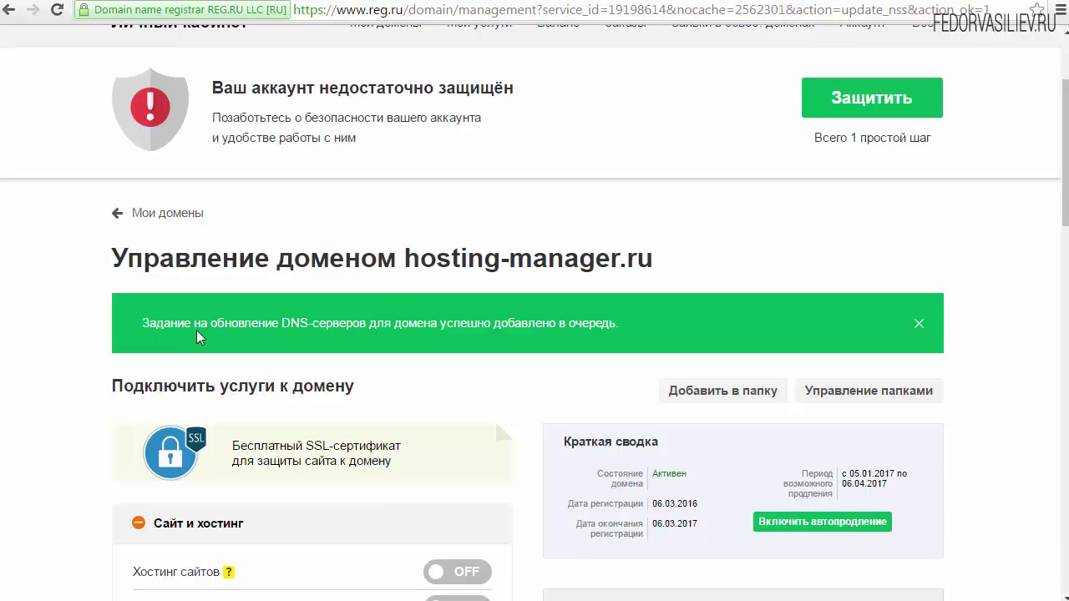
{"action": "left_click", "coordinate": [919, 324]}
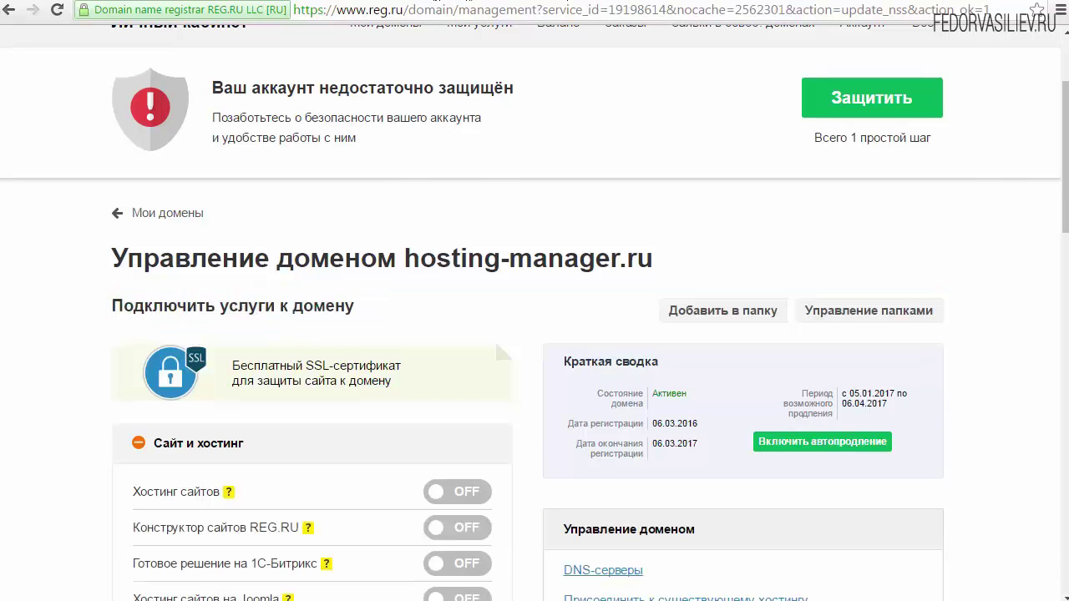
Step: Copy the username from the hosting email and open the cPanel login page from its link
{"action": "key", "text": "ctrl+Tab"}
{"action": "scroll", "coordinate": [450, 453], "scroll_direction": "up", "scroll_amount": 1}
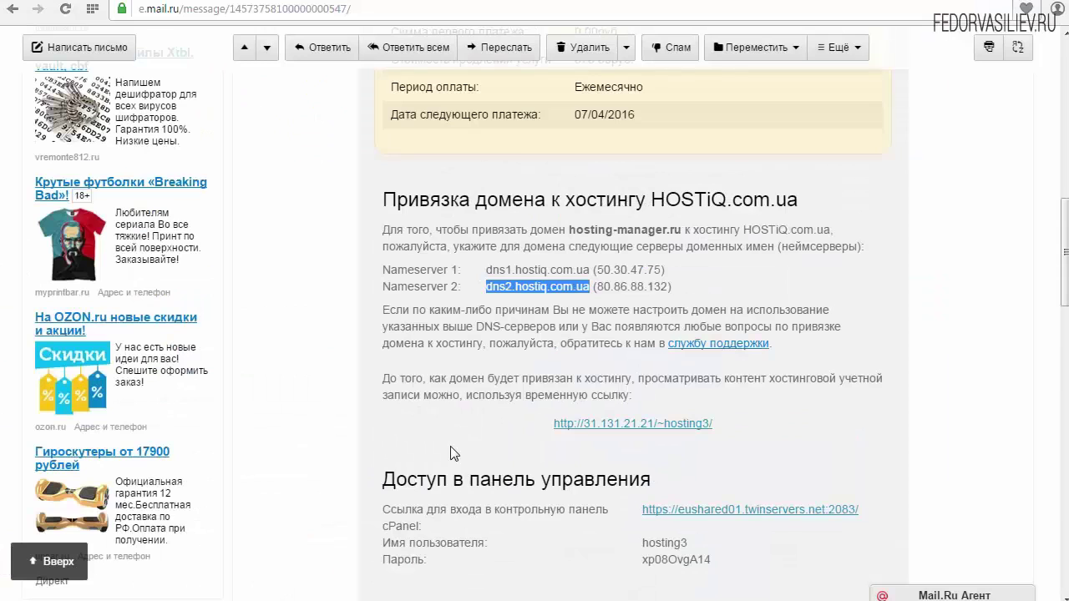
{"action": "scroll", "coordinate": [450, 453], "scroll_direction": "down", "scroll_amount": 1}
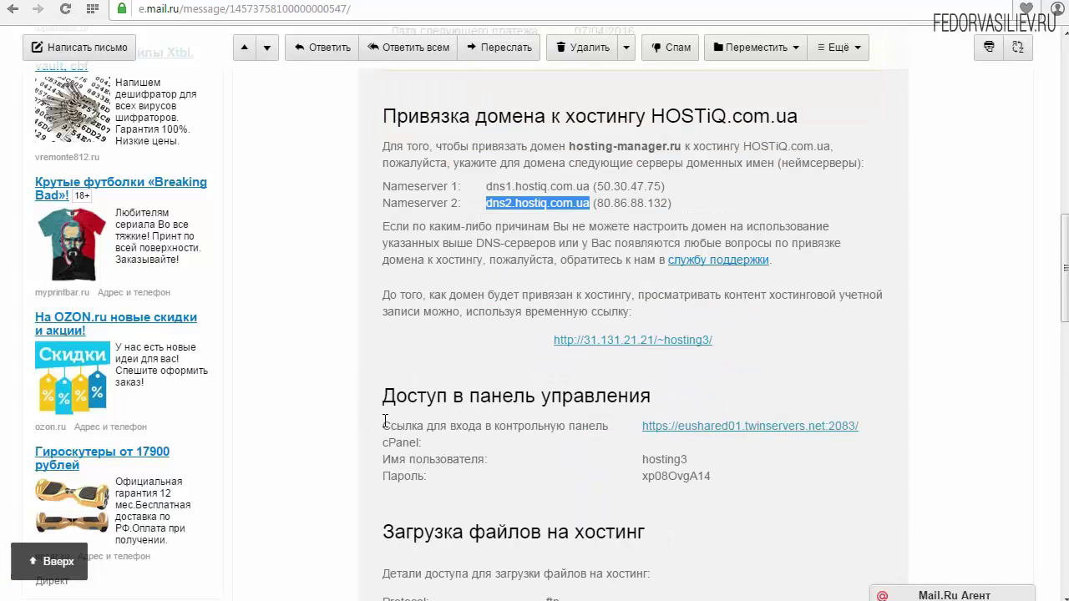
{"action": "scroll", "coordinate": [387, 423], "scroll_direction": "down", "scroll_amount": 2}
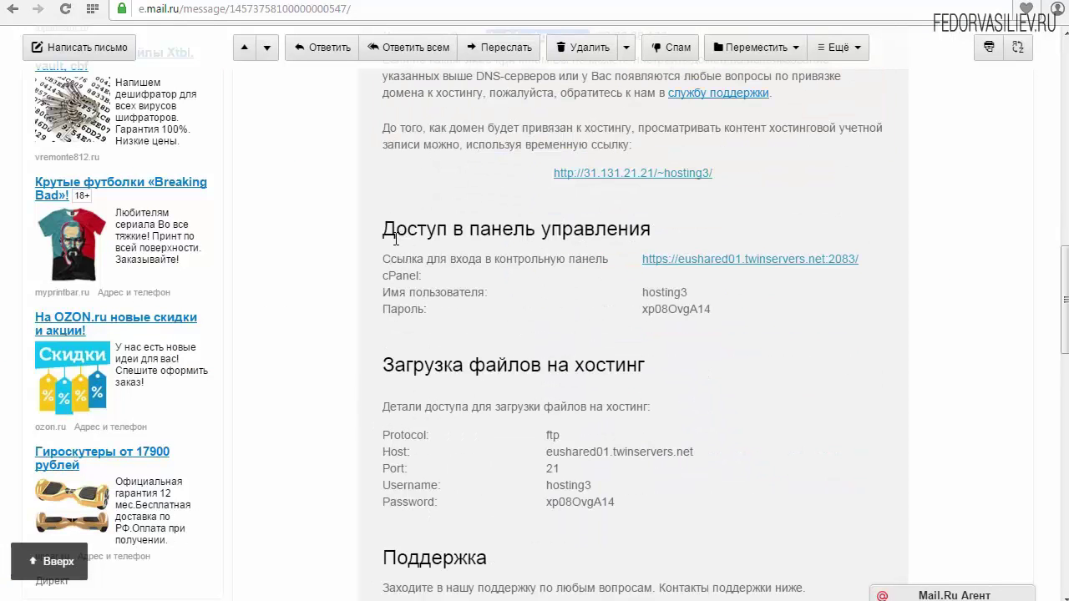
{"action": "left_click", "coordinate": [484, 291]}
{"action": "left_click_drag", "start_coordinate": [687, 289], "coordinate": [644, 292]}
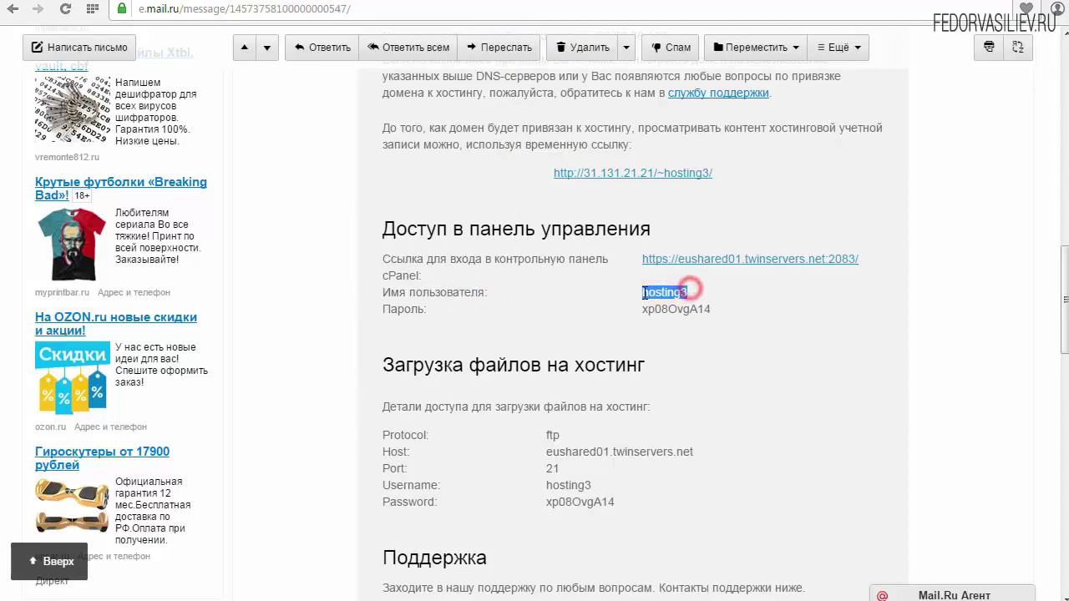
{"action": "right_click", "coordinate": [644, 292]}
{"action": "left_click", "coordinate": [693, 347]}
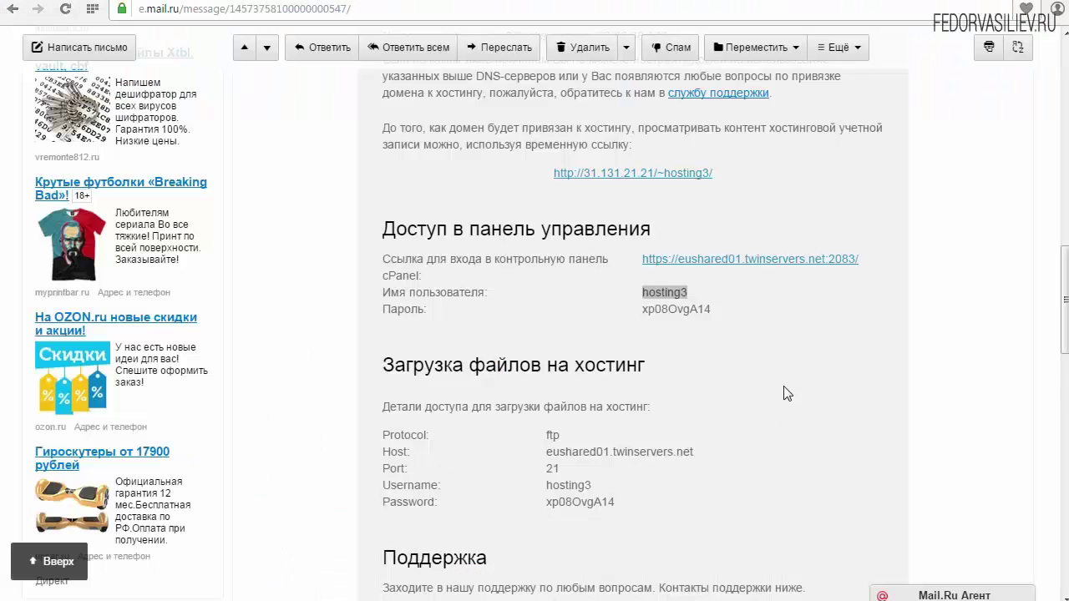
{"action": "left_click", "coordinate": [795, 370]}
{"action": "scroll", "coordinate": [1062, 276], "scroll_direction": "up", "scroll_amount": 1}
{"action": "scroll", "coordinate": [1062, 275], "scroll_direction": "up", "scroll_amount": 1}
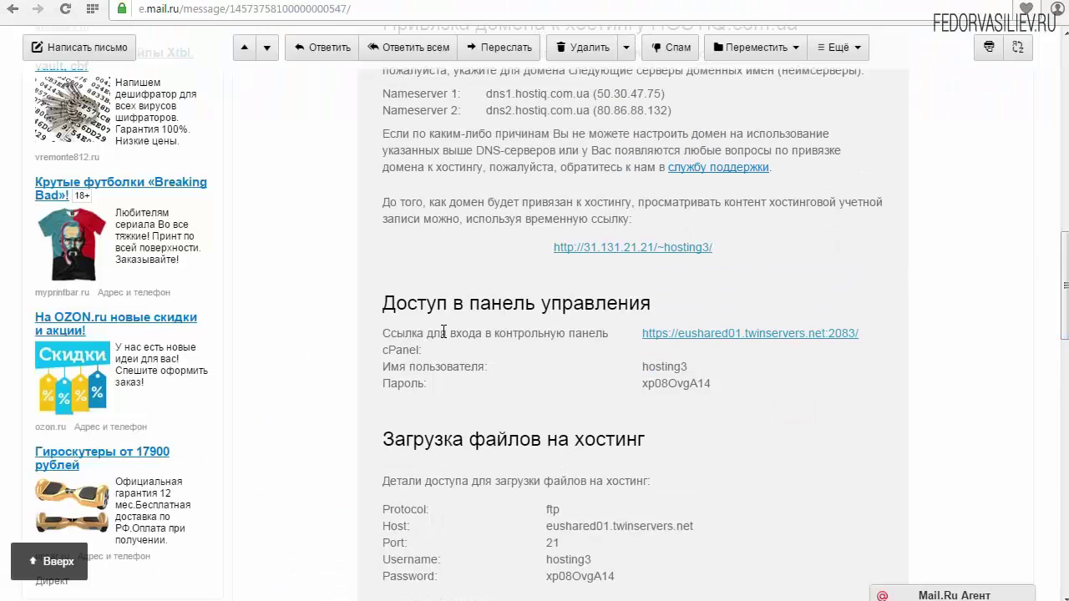
{"action": "left_click_drag", "start_coordinate": [414, 333], "coordinate": [606, 334]}
{"action": "left_click", "coordinate": [726, 335]}
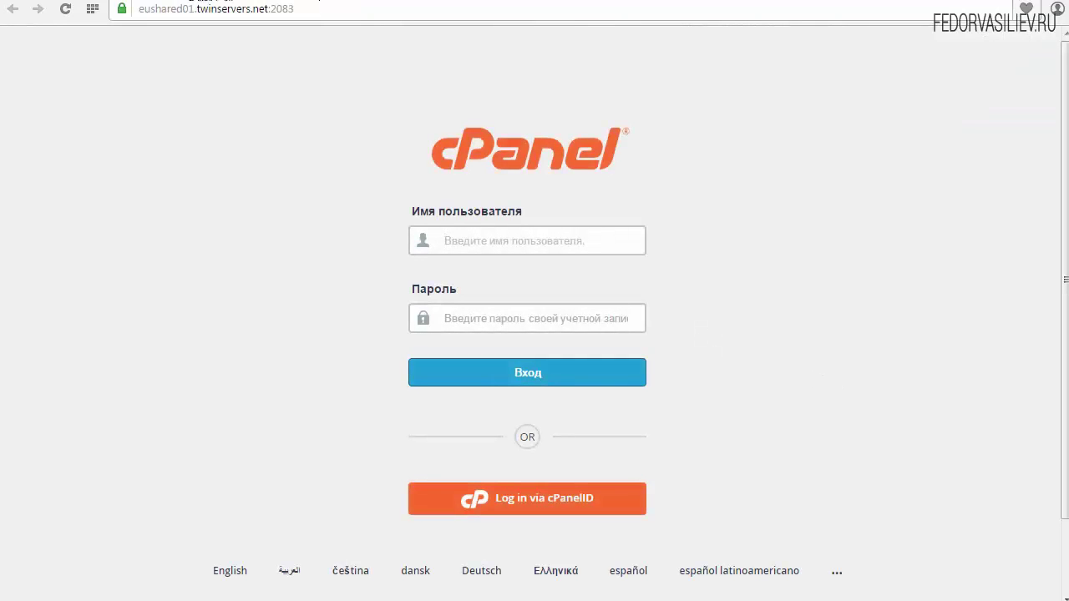
Step: Copy the username and password from the email into the cPanel login form and submit
{"action": "key", "text": "ctrl+shift+Tab"}
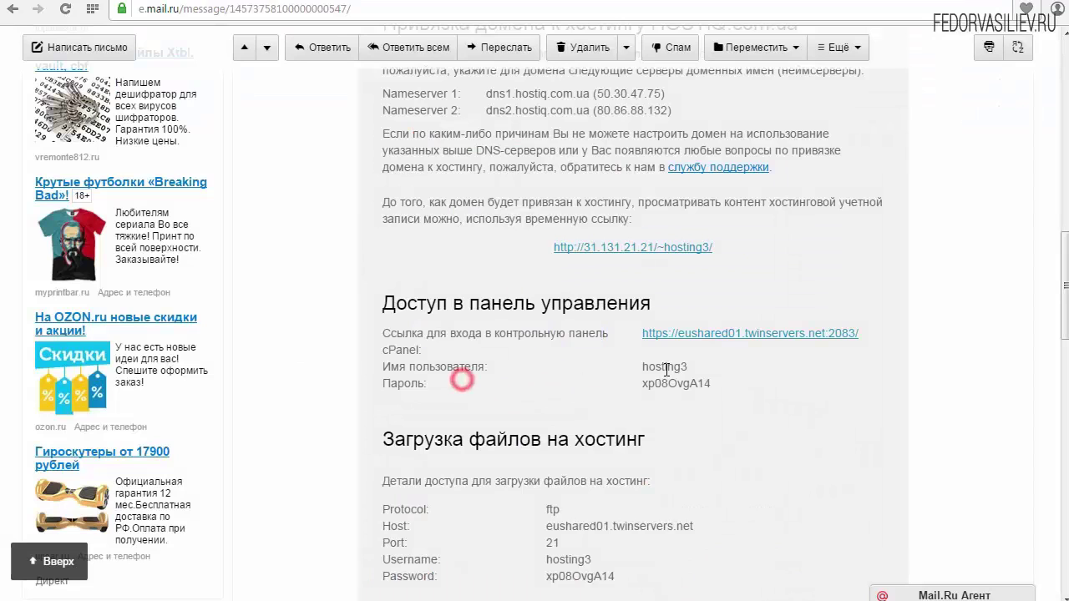
{"action": "double_click", "coordinate": [686, 366]}
{"action": "right_click", "coordinate": [652, 366]}
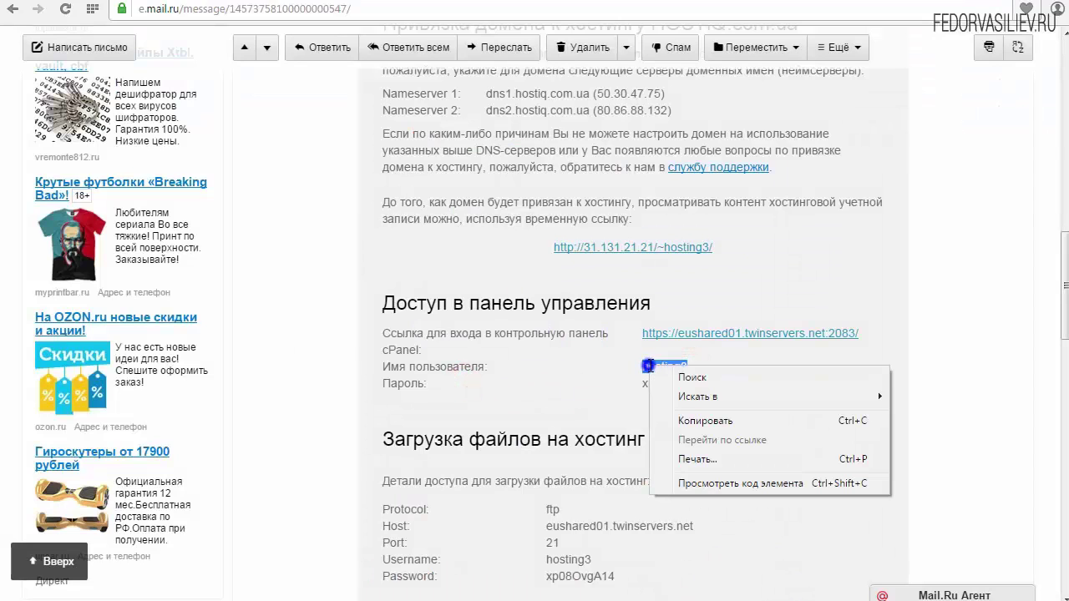
{"action": "left_click", "coordinate": [704, 424]}
{"action": "key", "text": "ctrl+Tab"}
{"action": "right_click", "coordinate": [468, 244]}
{"action": "left_click", "coordinate": [528, 346]}
{"action": "key", "text": "ctrl+shift+Tab"}
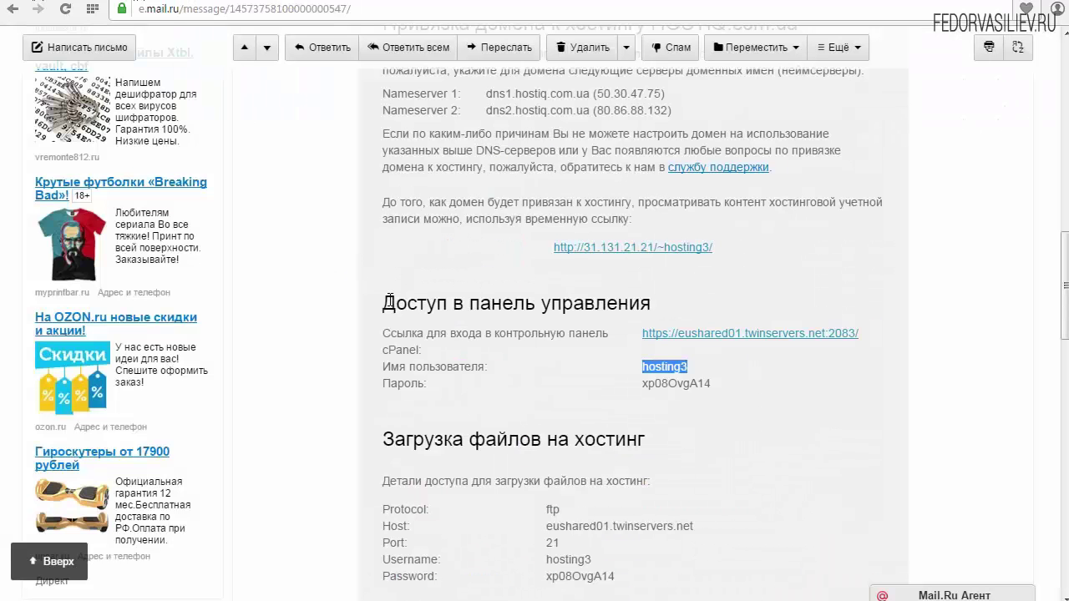
{"action": "double_click", "coordinate": [710, 383]}
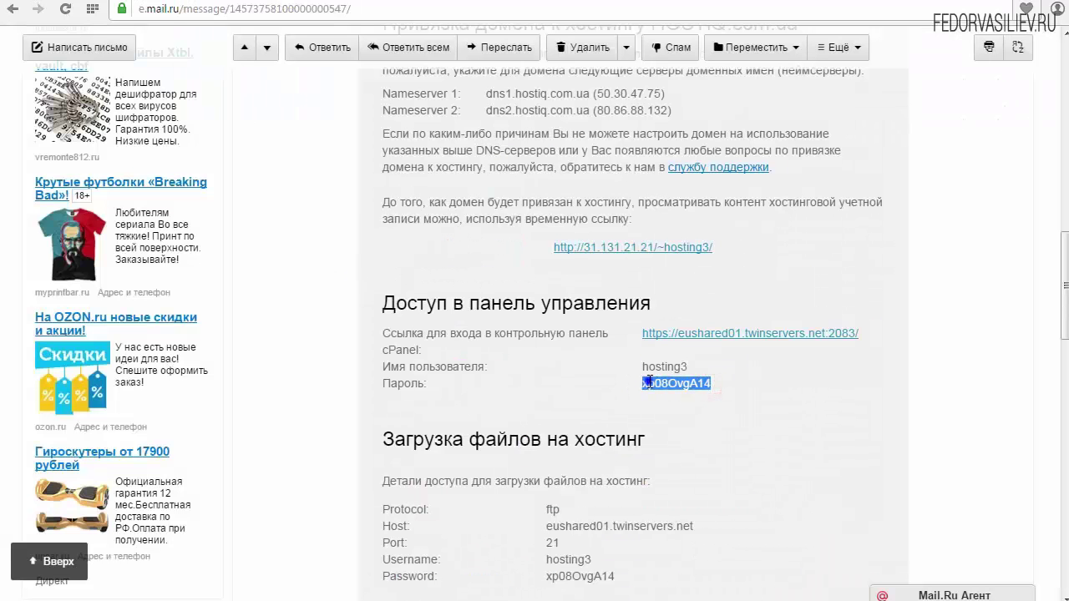
{"action": "right_click", "coordinate": [645, 384]}
{"action": "left_click", "coordinate": [704, 436]}
{"action": "key", "text": "ctrl+Tab"}
{"action": "right_click", "coordinate": [463, 309]}
{"action": "left_click", "coordinate": [514, 402]}
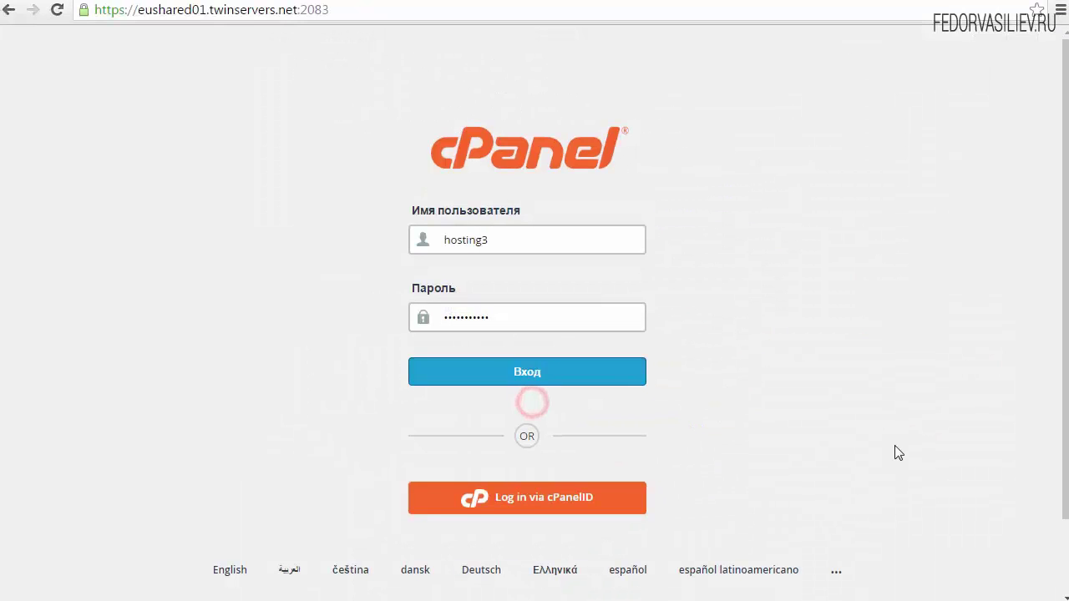
{"action": "left_click", "coordinate": [566, 376]}
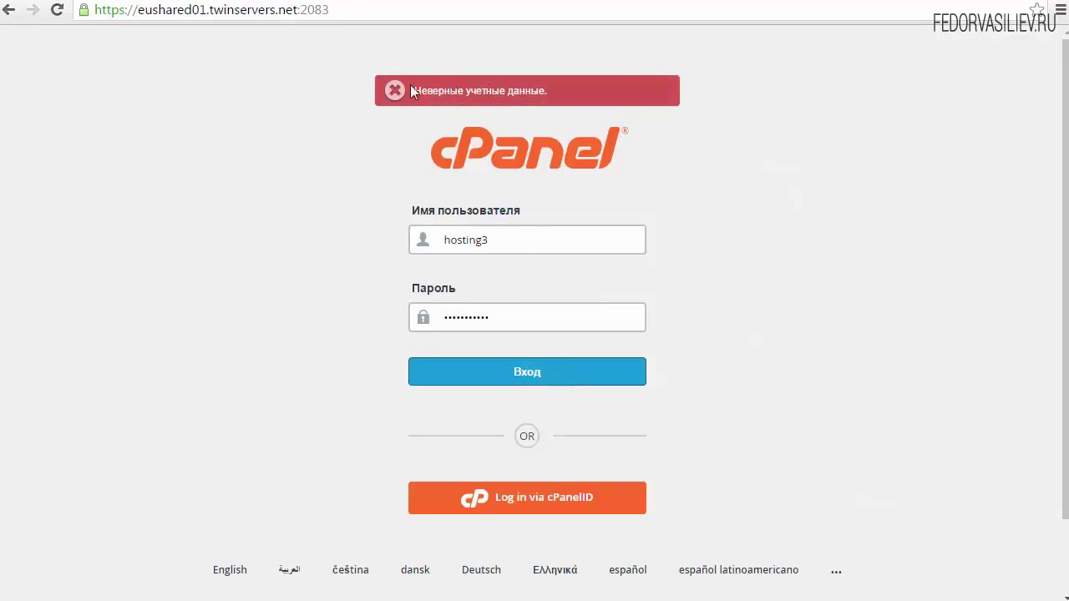
Step: Switch to the HostiQ hosting page, dismiss the invalid credentials message and recheck the credentials
{"action": "left_click", "coordinate": [368, 0]}
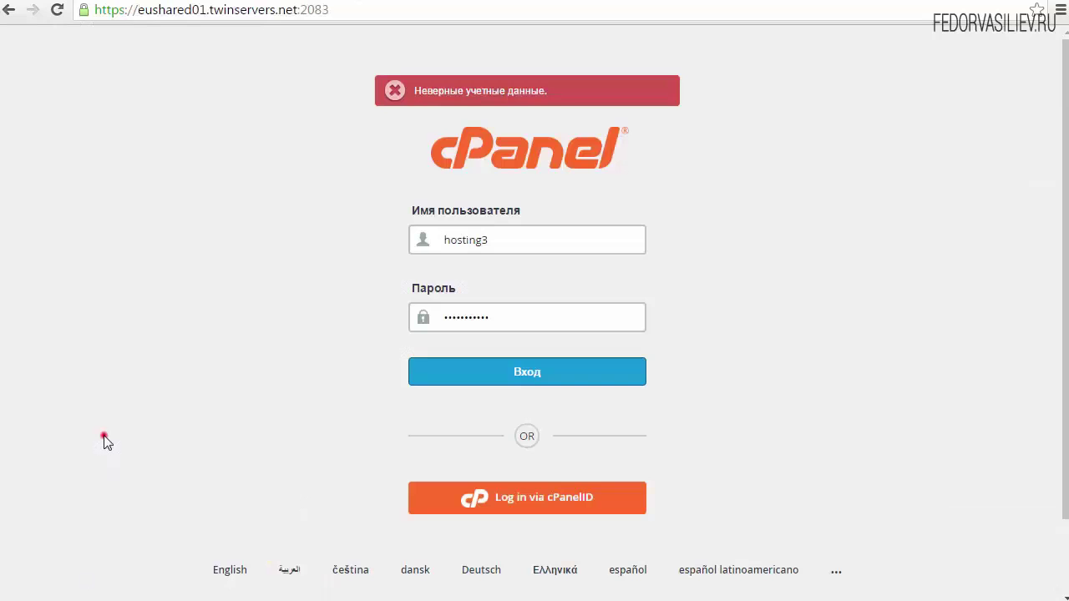
{"action": "left_click", "coordinate": [103, 435]}
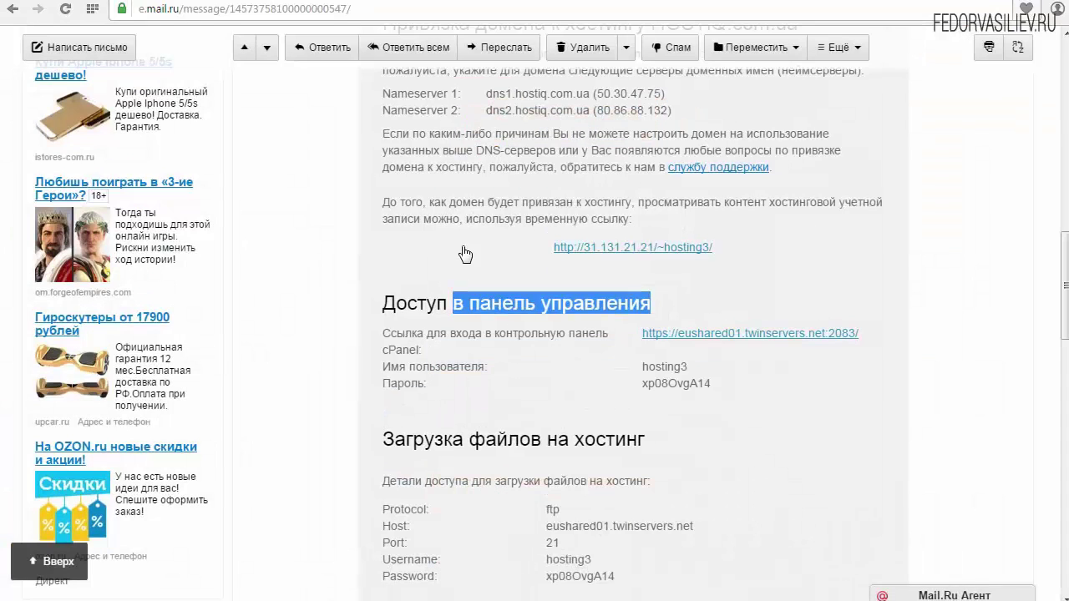
{"action": "left_click_drag", "start_coordinate": [618, 372], "coordinate": [735, 399]}
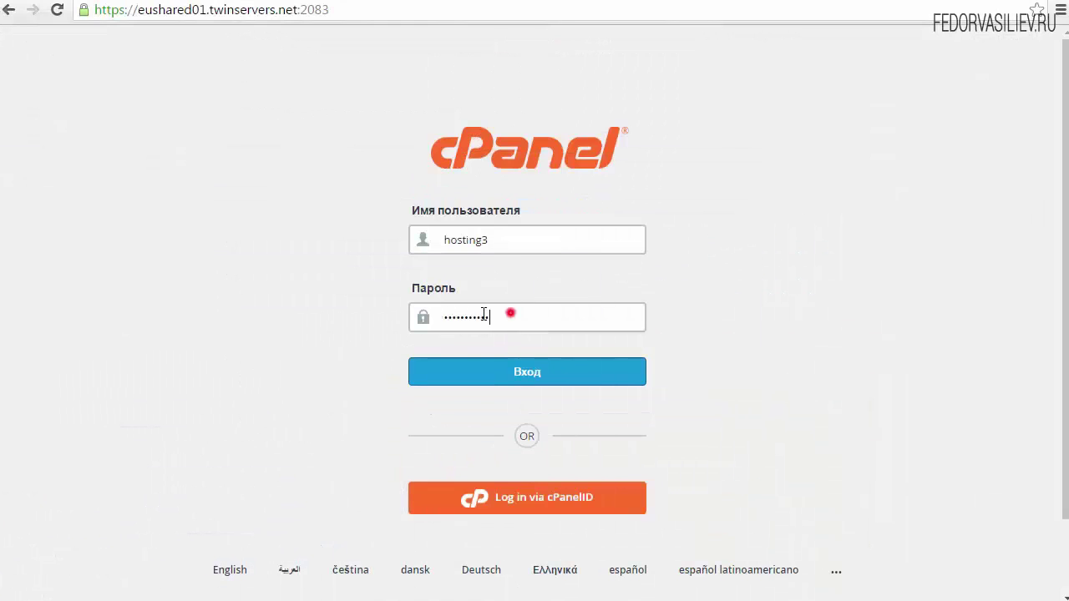
{"action": "double_click", "coordinate": [508, 313]}
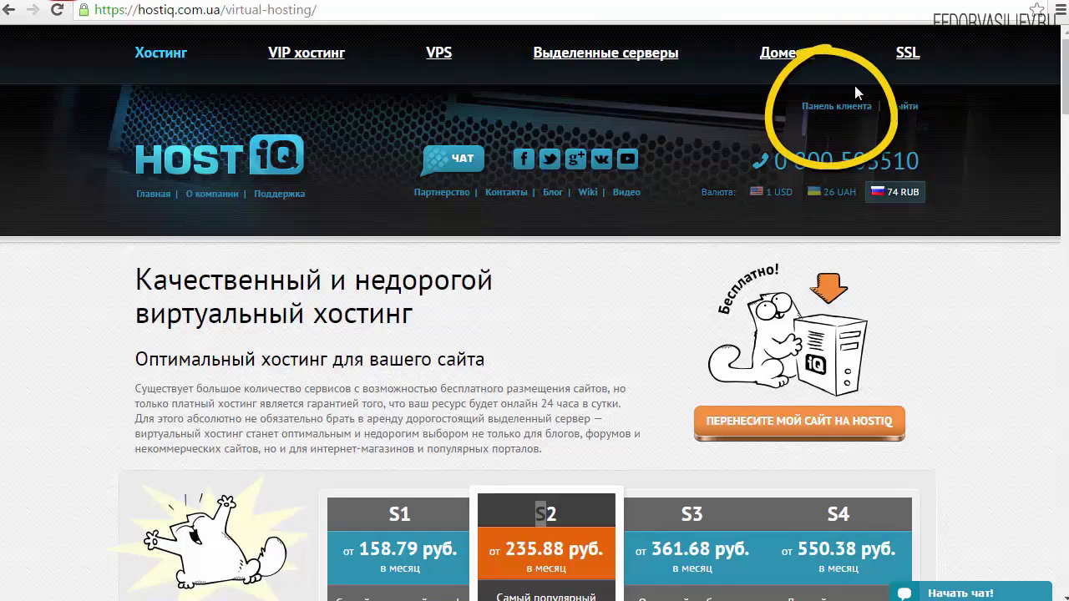
Step: Open the hosting plan's details via Панель клиента > Мои Сервисы
{"action": "left_click", "coordinate": [810, 117]}
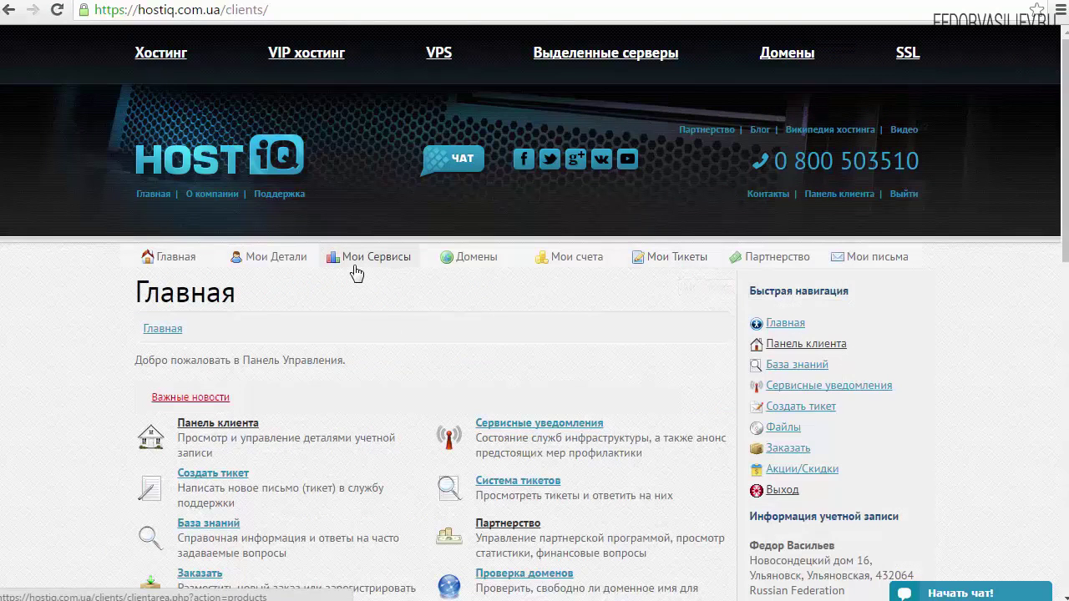
{"action": "left_click", "coordinate": [372, 259]}
{"action": "scroll", "coordinate": [389, 475], "scroll_direction": "down", "scroll_amount": 3}
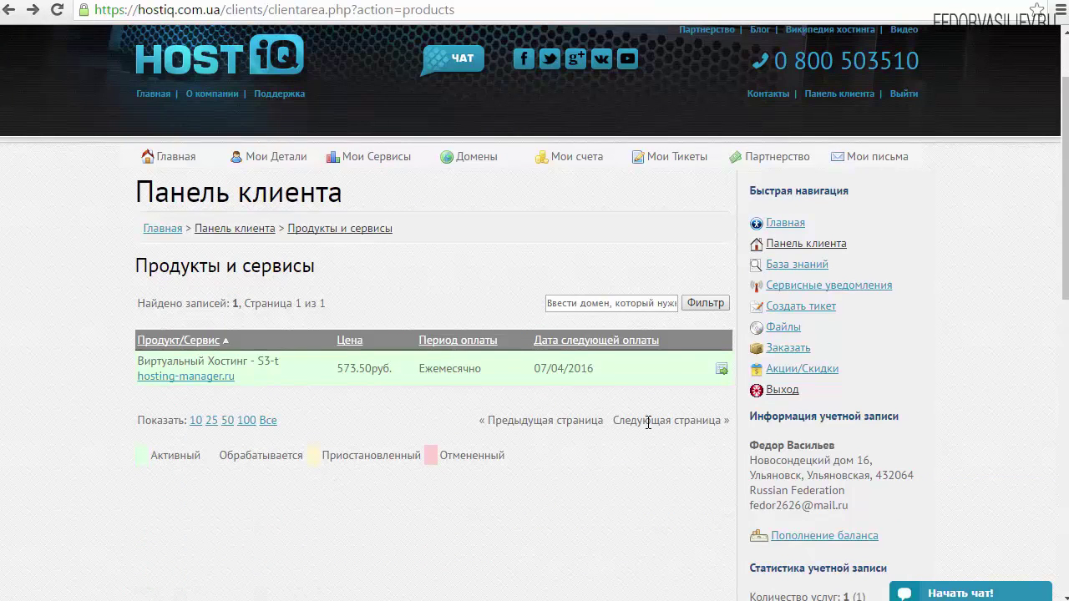
{"action": "left_click", "coordinate": [721, 370]}
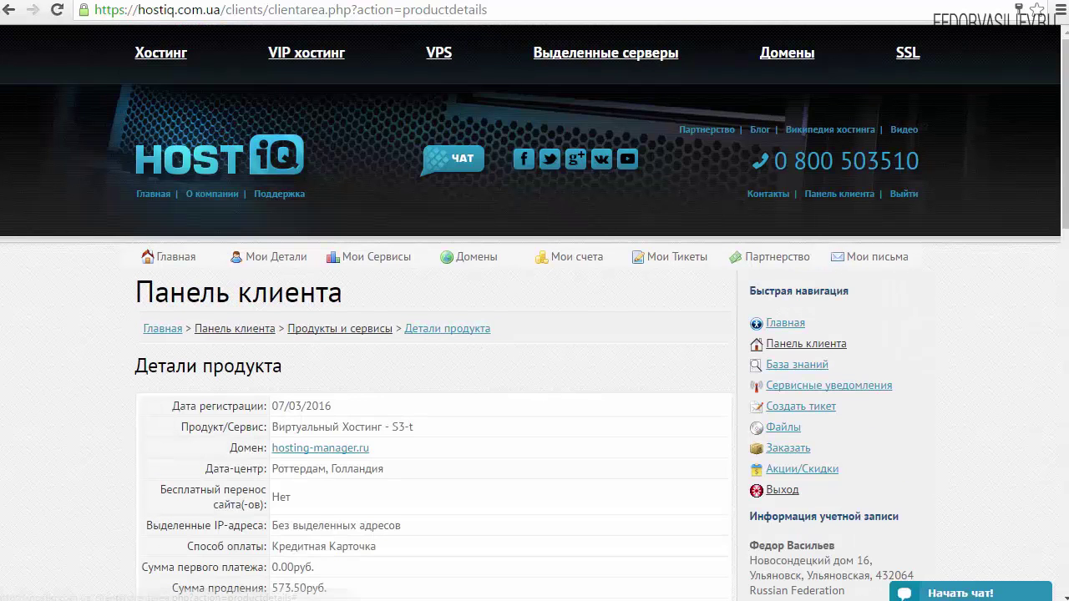
{"action": "left_click_drag", "start_coordinate": [1065, 154], "coordinate": [1064, 326]}
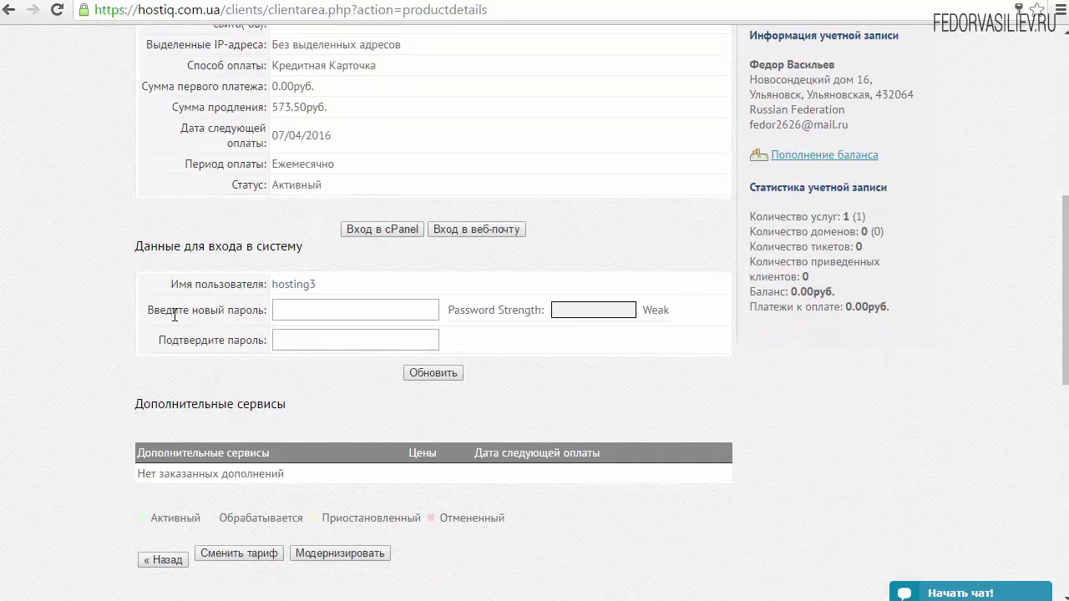
Step: Enter and confirm a new account password, save it with Обновить, and sign in to cPanel
{"action": "left_click", "coordinate": [299, 316]}
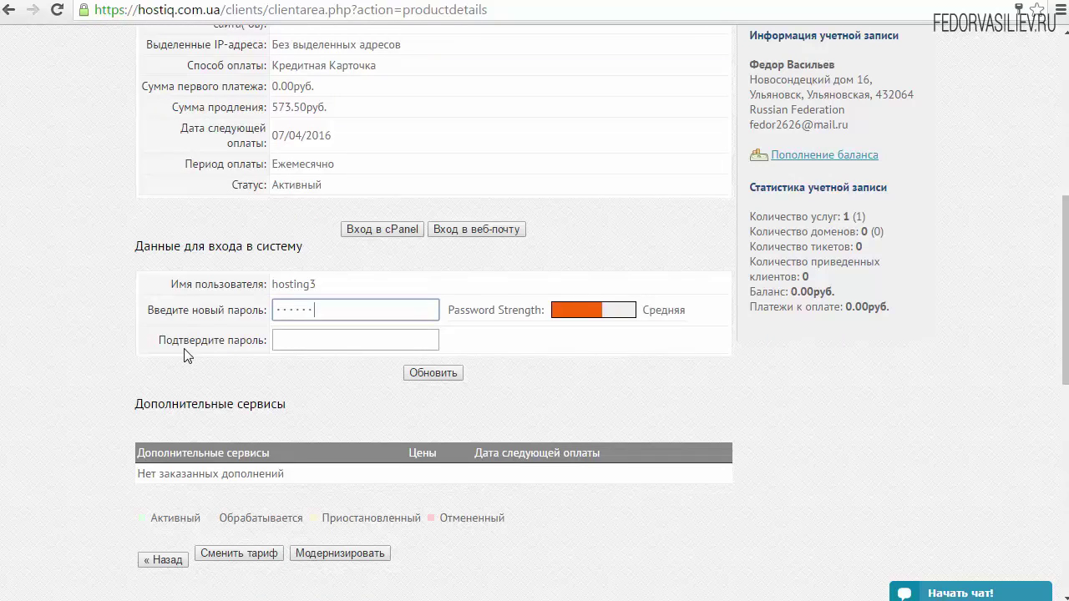
{"action": "left_click", "coordinate": [307, 344]}
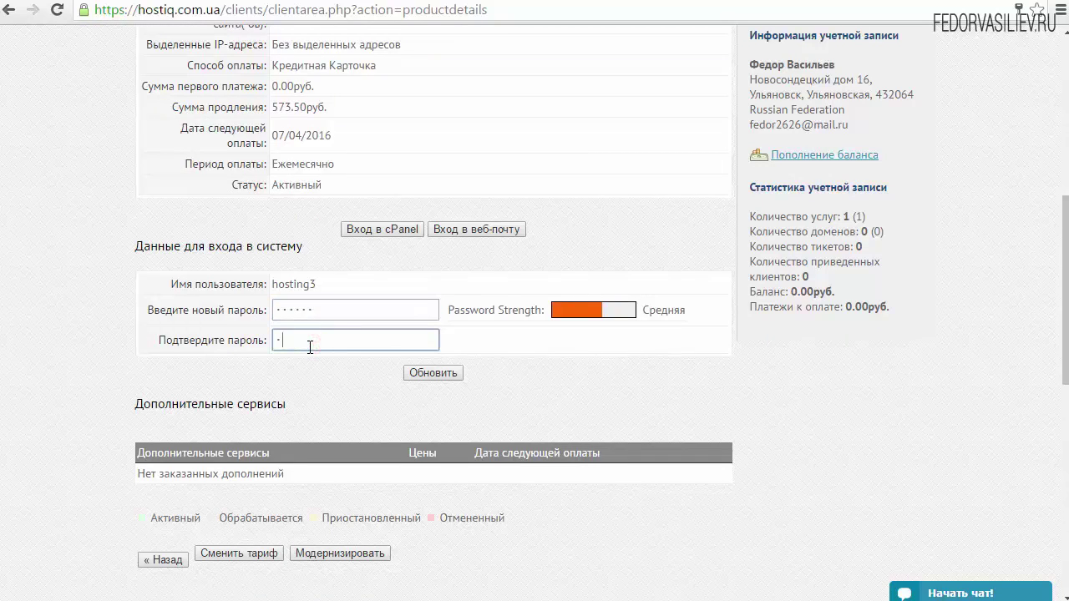
{"action": "left_click", "coordinate": [434, 373]}
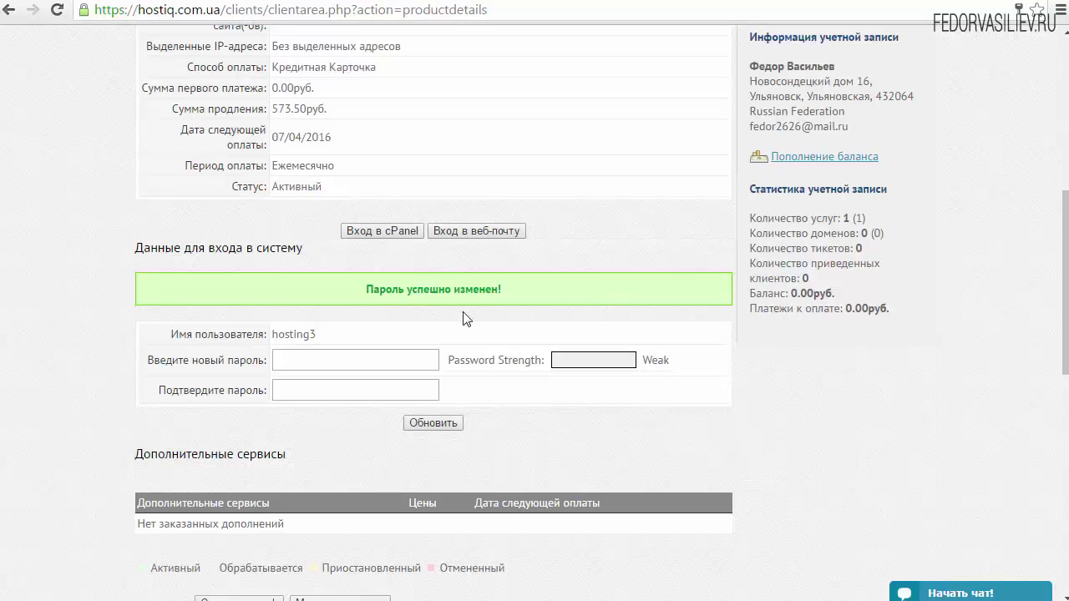
{"action": "left_click", "coordinate": [382, 232]}
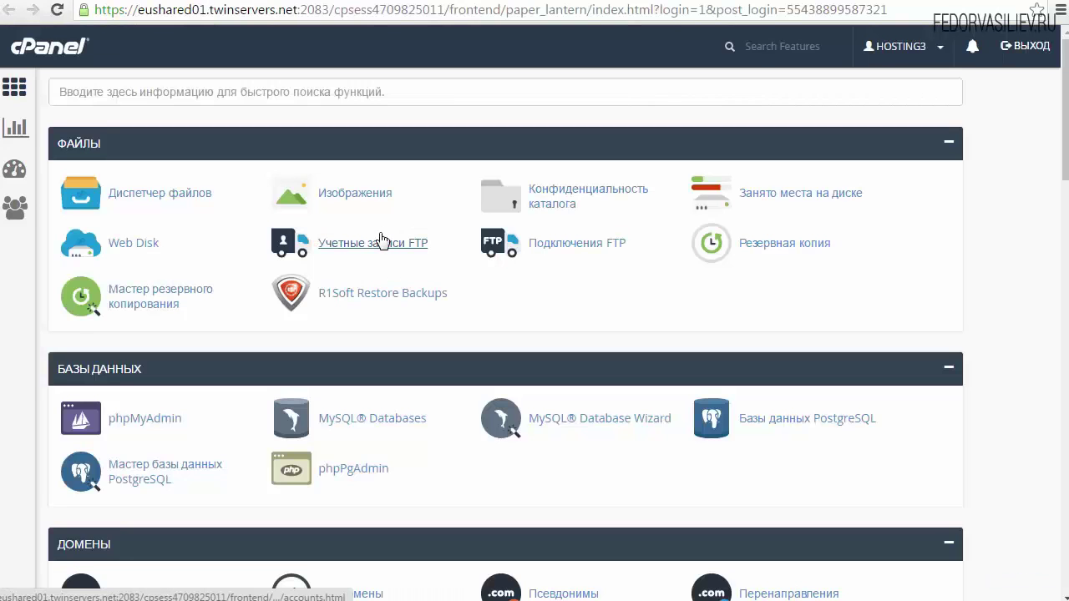
Step: Move from the cPanel dashboard to HostiQ's virtual-hosting yearly prices (2562.75, 3929.55, 5979.75 rubles)
{"action": "left_click_drag", "start_coordinate": [1064, 165], "coordinate": [1066, 296]}
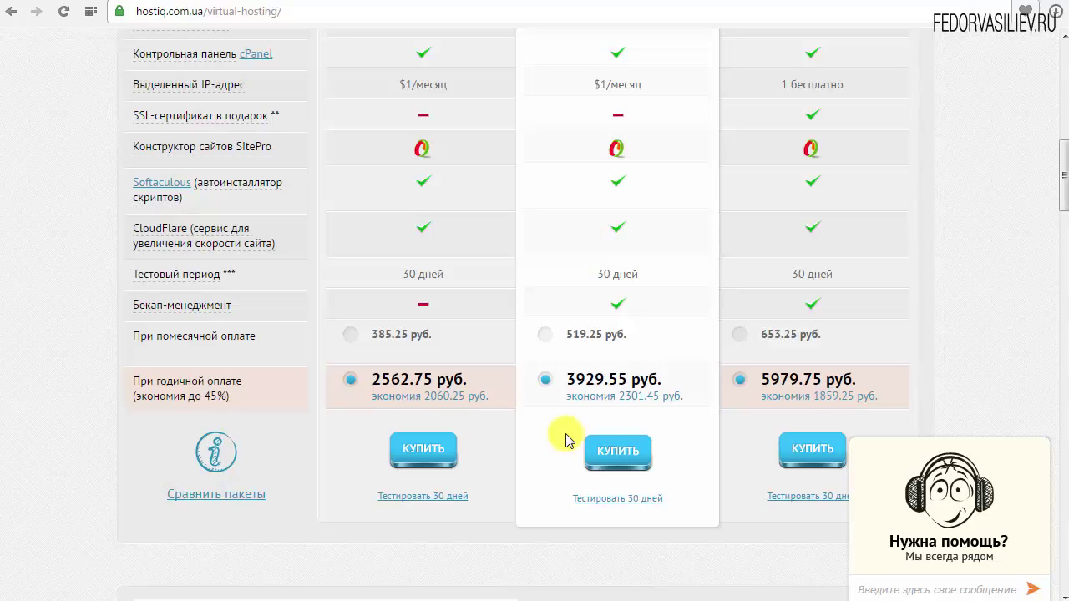
Step: Compare S2, S3 and S4 plan features and prices, from 213.56, 327.46 and 498.31 rubles monthly
{"action": "left_click_drag", "start_coordinate": [1054, 203], "coordinate": [1054, 119]}
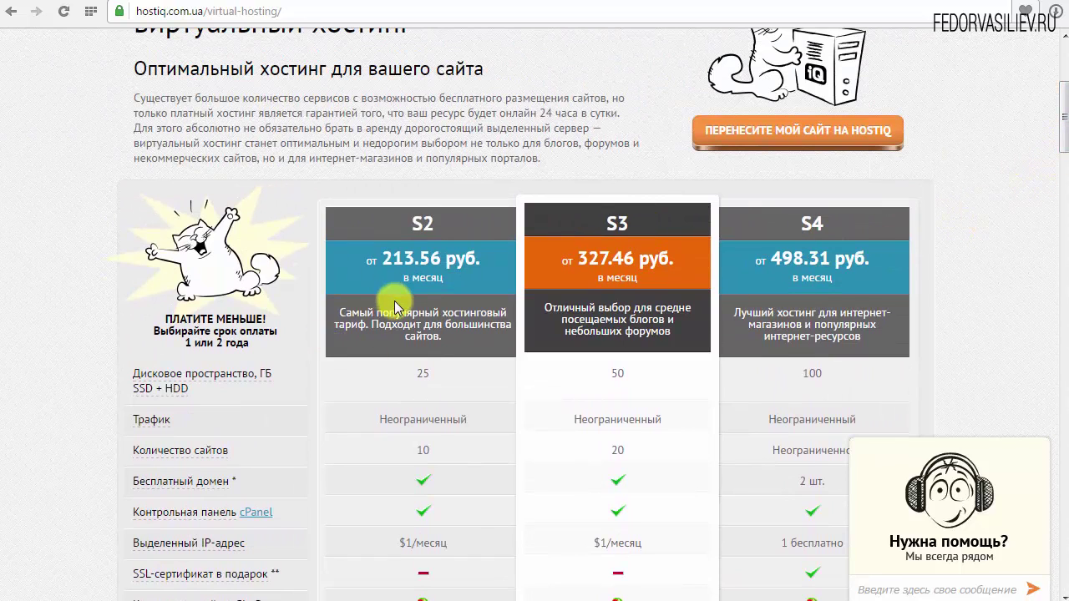
{"action": "left_click_drag", "start_coordinate": [412, 215], "coordinate": [437, 221]}
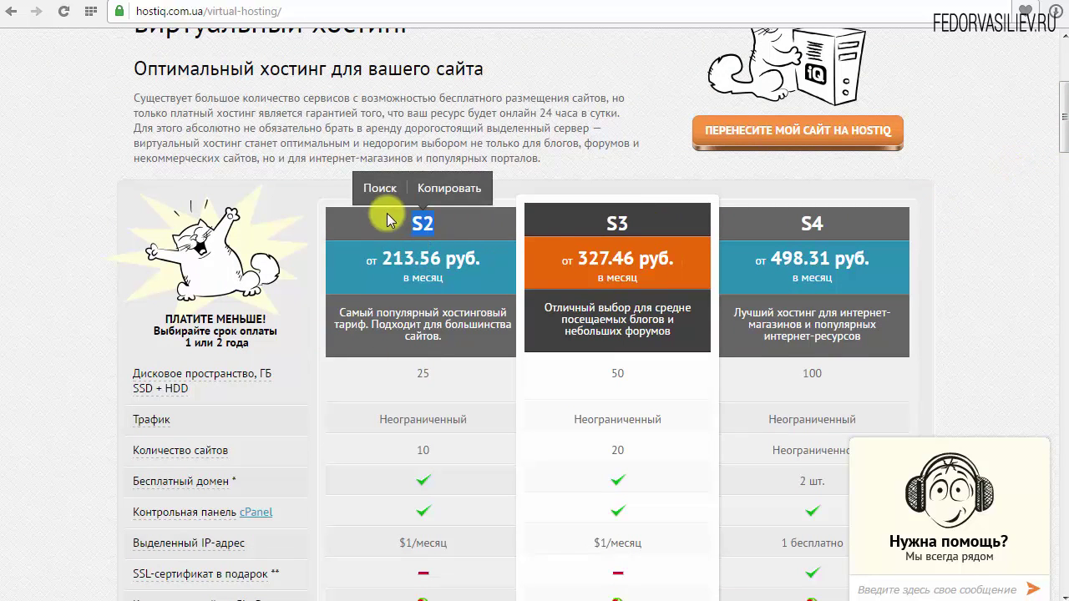
{"action": "left_click_drag", "start_coordinate": [1059, 133], "coordinate": [1059, 222]}
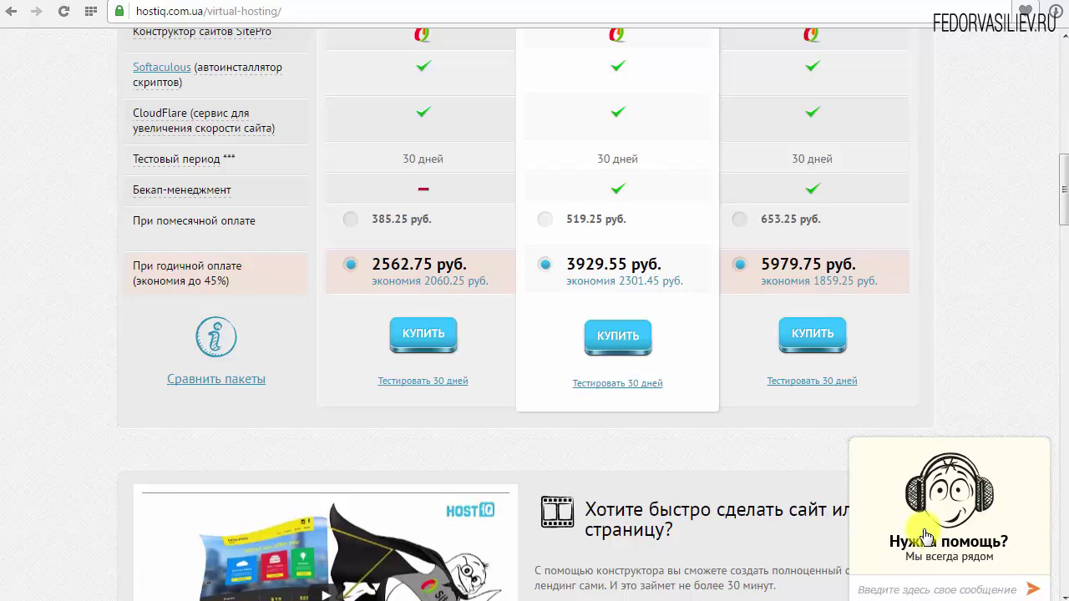
{"action": "left_click_drag", "start_coordinate": [1061, 194], "coordinate": [852, 217]}
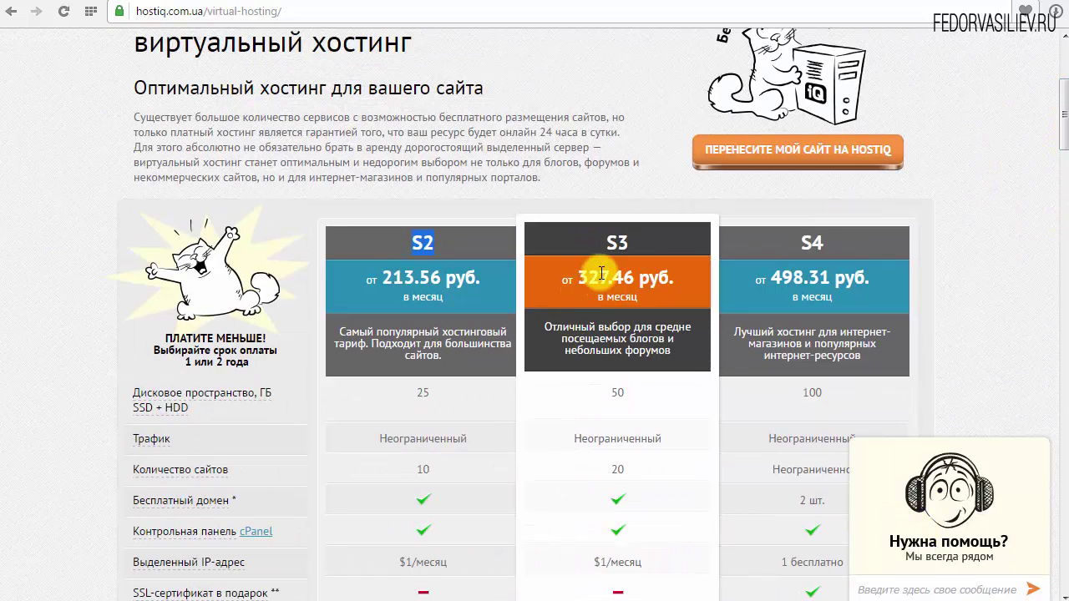
{"action": "left_click", "coordinate": [418, 242]}
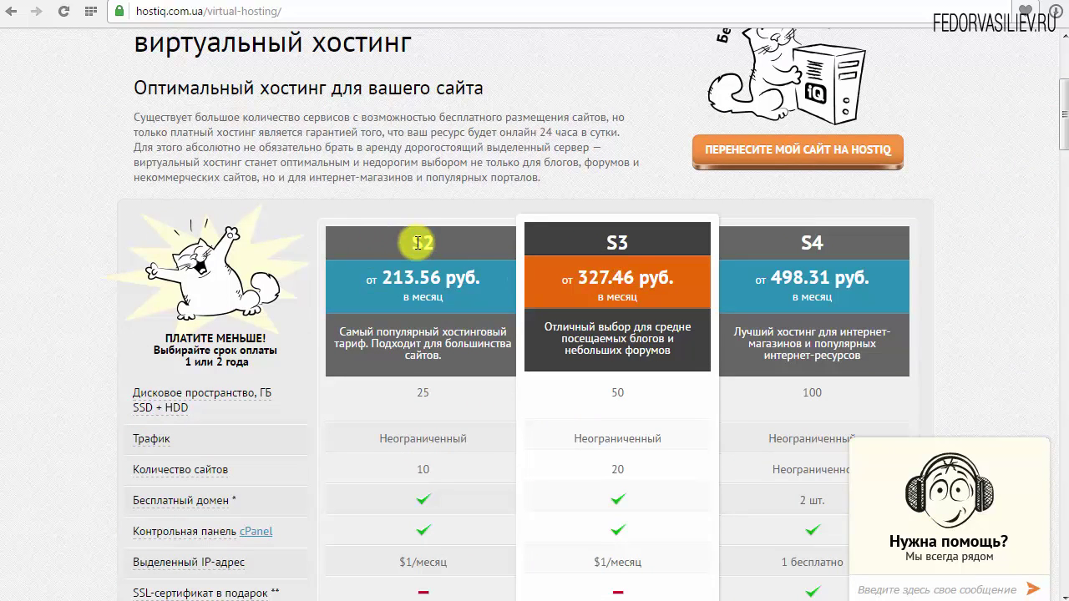
{"action": "left_click_drag", "start_coordinate": [1064, 133], "coordinate": [1062, 106]}
{"action": "scroll", "coordinate": [346, 239], "scroll_direction": "down", "scroll_amount": 9}
{"action": "scroll", "coordinate": [375, 240], "scroll_direction": "up", "scroll_amount": 5}
{"action": "scroll", "coordinate": [426, 171], "scroll_direction": "down", "scroll_amount": 1}
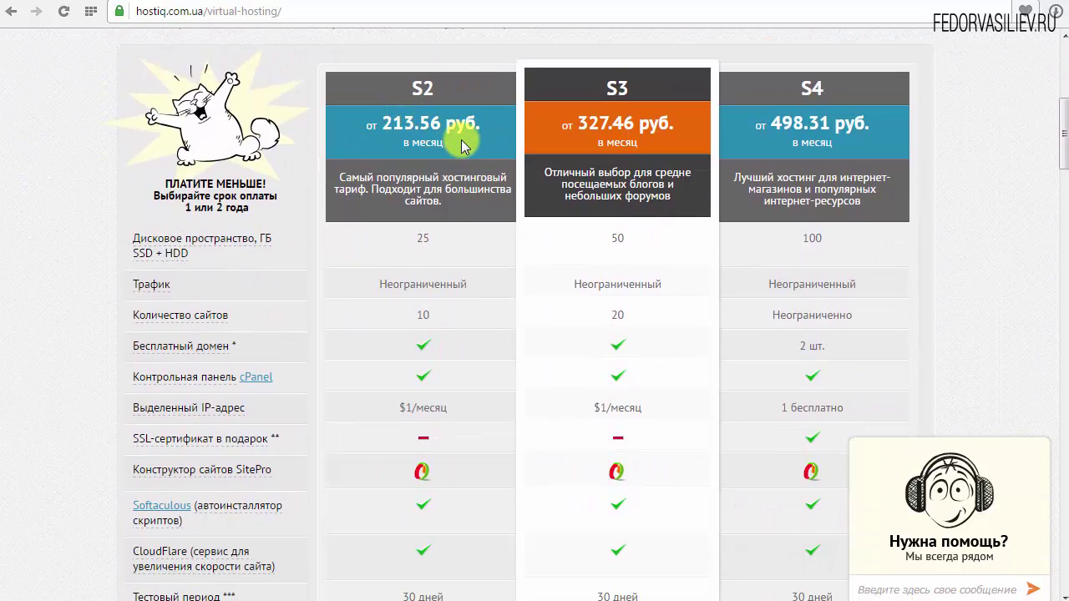
{"action": "scroll", "coordinate": [480, 244], "scroll_direction": "down", "scroll_amount": 3}
{"action": "scroll", "coordinate": [480, 248], "scroll_direction": "down", "scroll_amount": 1}
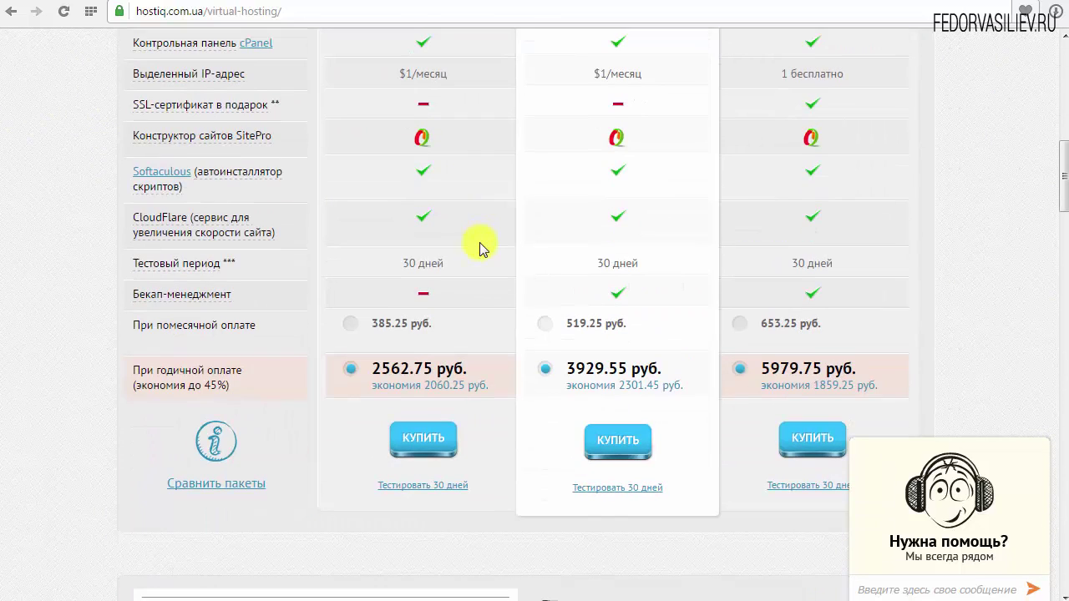
{"action": "scroll", "coordinate": [479, 242], "scroll_direction": "up", "scroll_amount": 5}
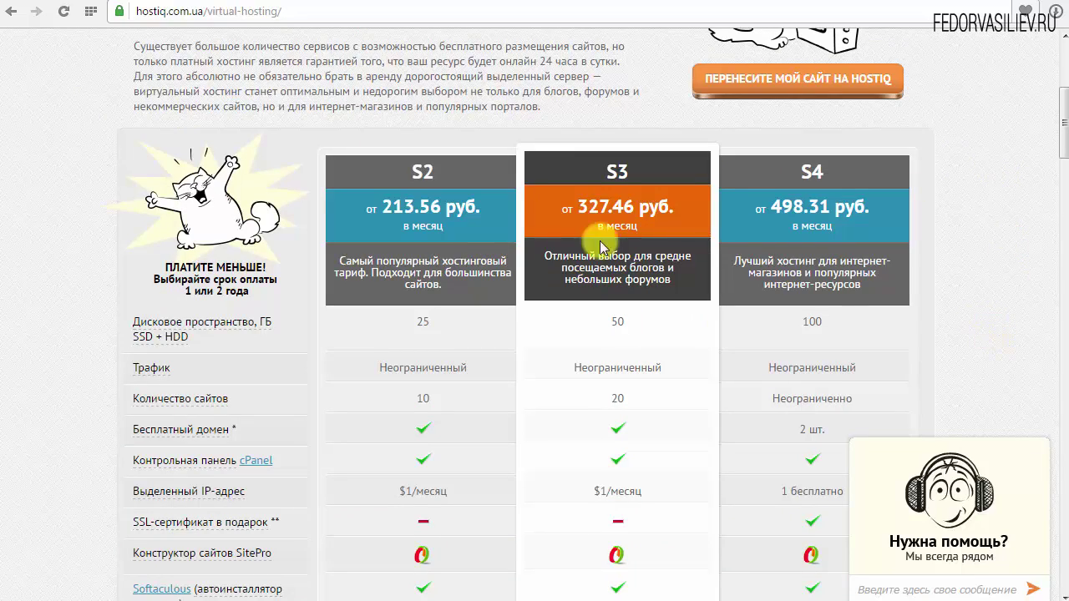
{"action": "scroll", "coordinate": [501, 238], "scroll_direction": "down", "scroll_amount": 5}
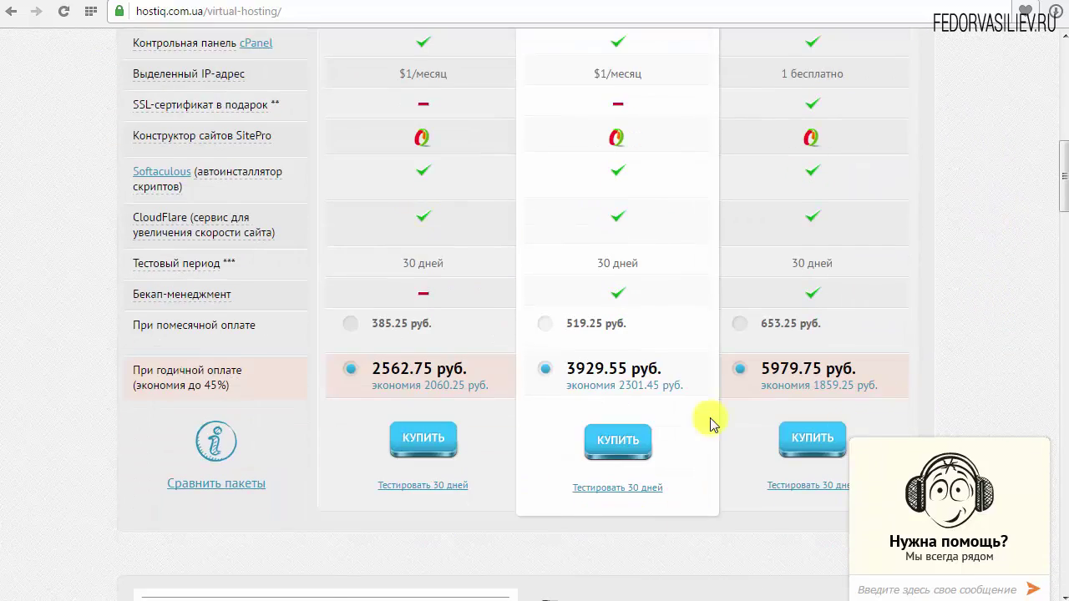
{"action": "scroll", "coordinate": [549, 370], "scroll_direction": "up", "scroll_amount": 9}
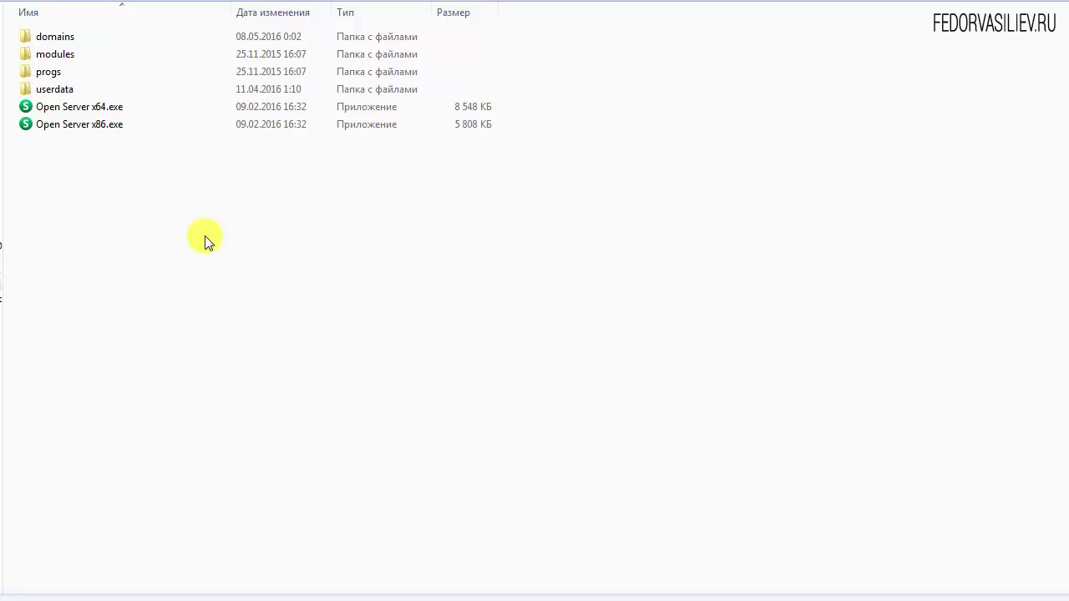
Step: Open the domains folder and then the 123.loc site folder
{"action": "left_click", "coordinate": [53, 38]}
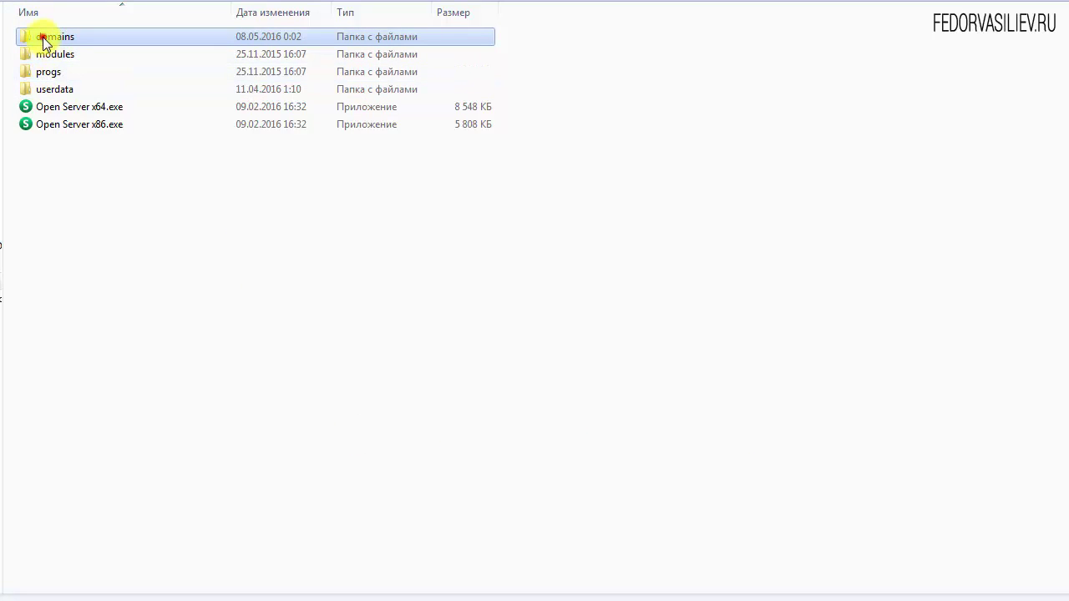
{"action": "double_click", "coordinate": [43, 38]}
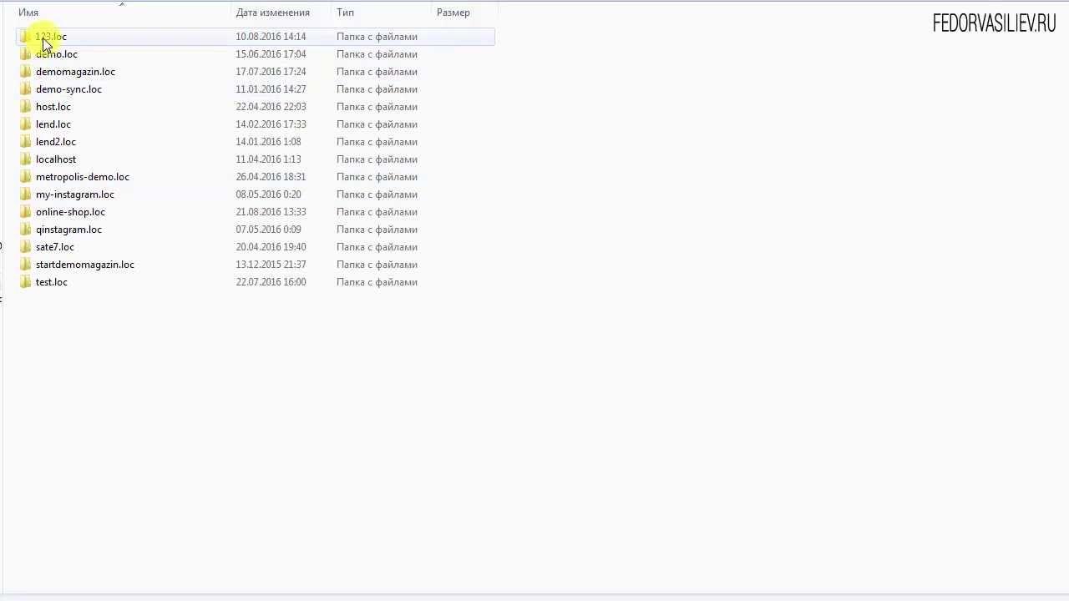
{"action": "left_click", "coordinate": [44, 39]}
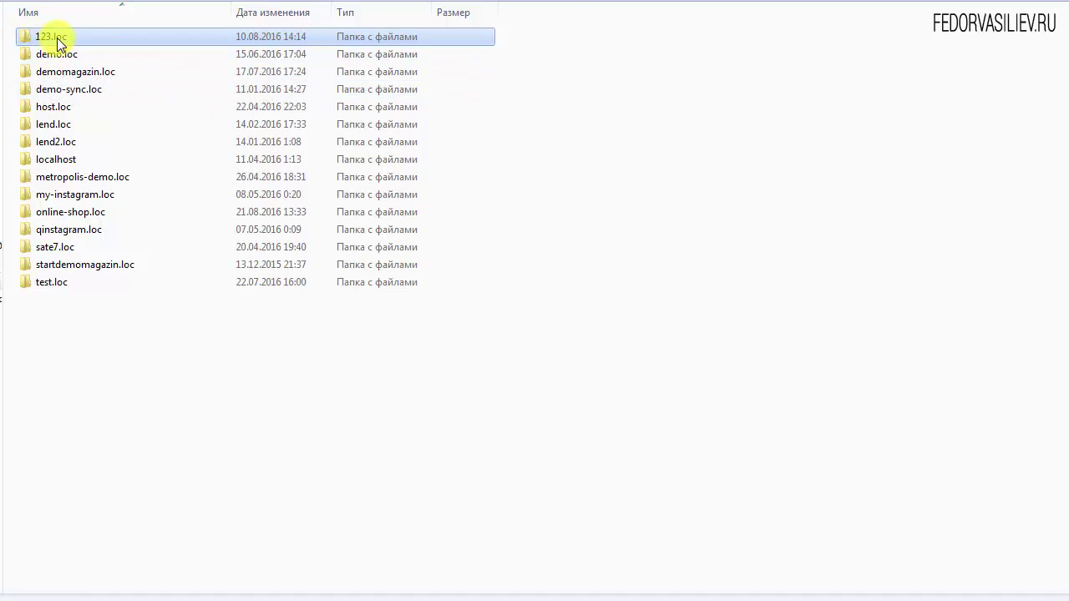
{"action": "double_click", "coordinate": [55, 40]}
Step: Select every file and folder in 123.loc, including administrator, templates and configuration.php
{"action": "left_click_drag", "start_coordinate": [129, 460], "coordinate": [28, 41]}
{"action": "left_click", "coordinate": [72, 439]}
{"action": "left_click_drag", "start_coordinate": [157, 470], "coordinate": [12, 25]}
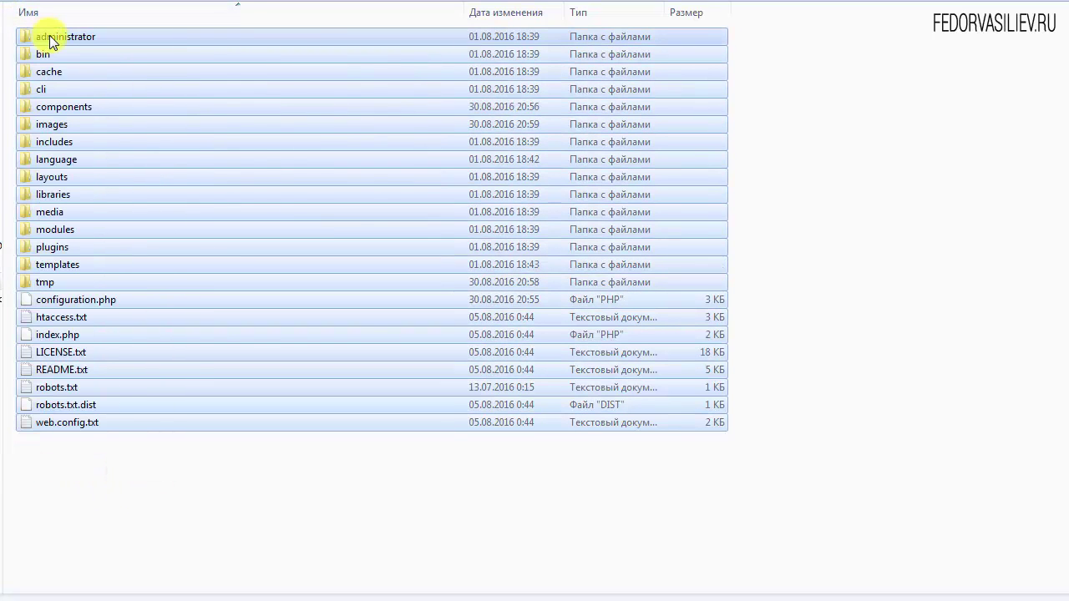
{"action": "right_click", "coordinate": [49, 35]}
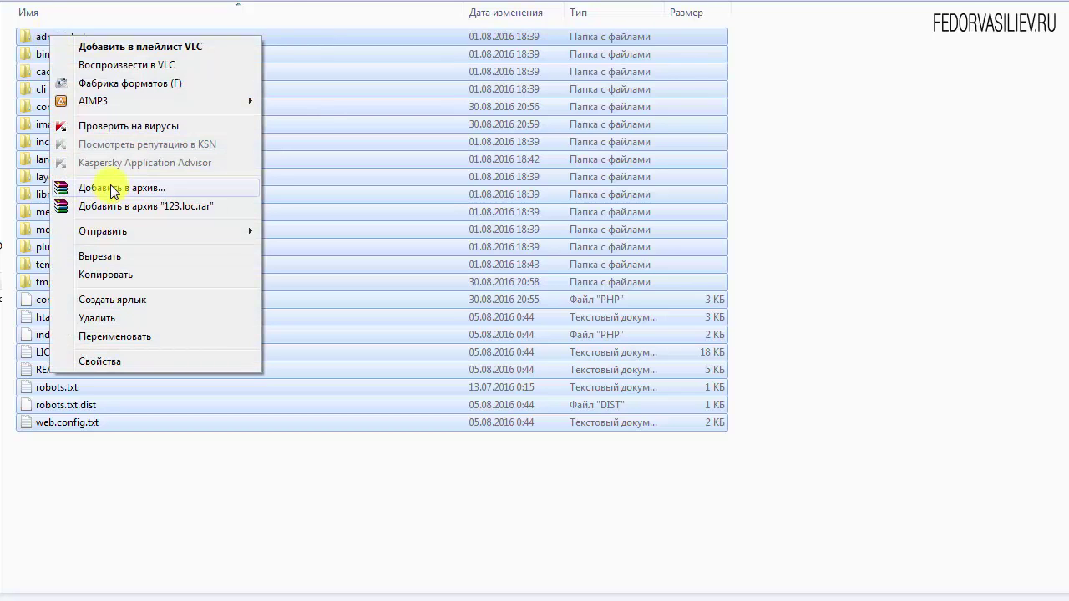
Step: Archive the selected site files as 123.loc.zip in ZIP format, Максимальный compression, testing after packing
{"action": "left_click", "coordinate": [111, 187]}
{"action": "left_click_drag", "start_coordinate": [231, 164], "coordinate": [341, 5]}
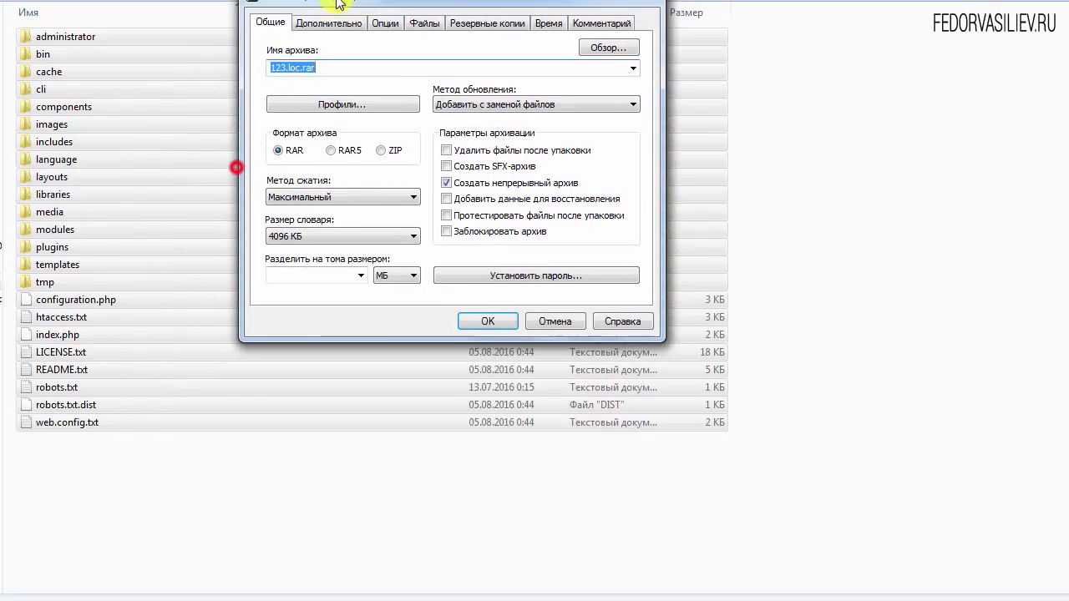
{"action": "left_click", "coordinate": [383, 155]}
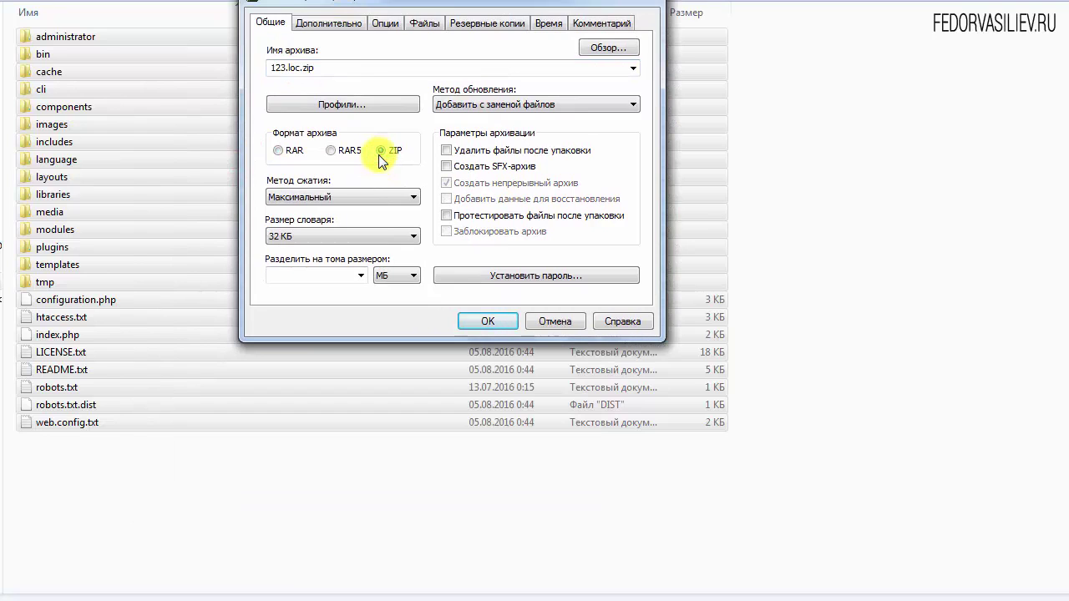
{"action": "left_click", "coordinate": [288, 197]}
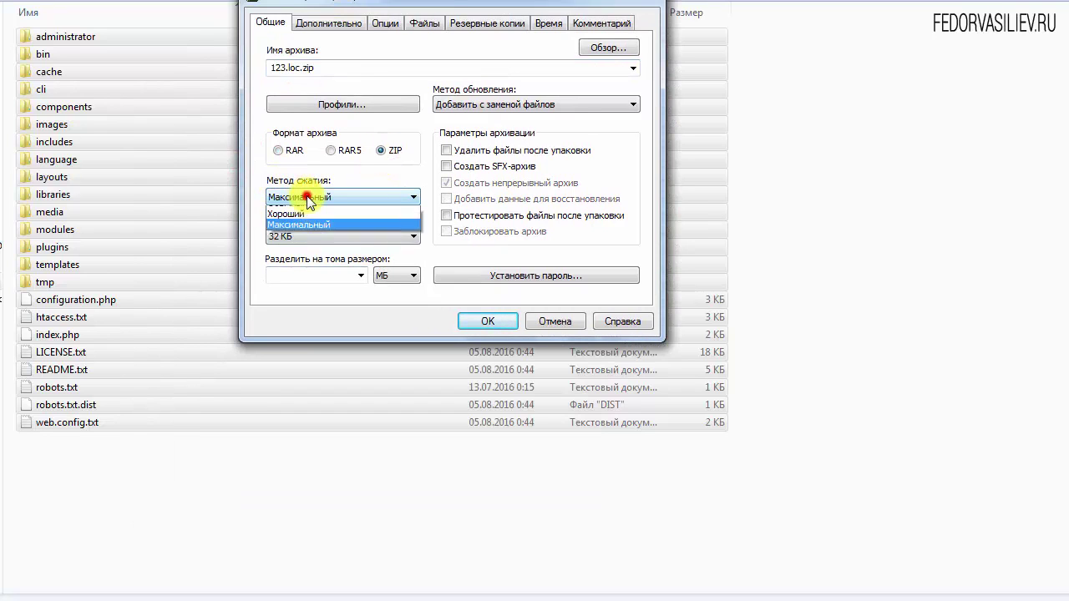
{"action": "left_click", "coordinate": [288, 199]}
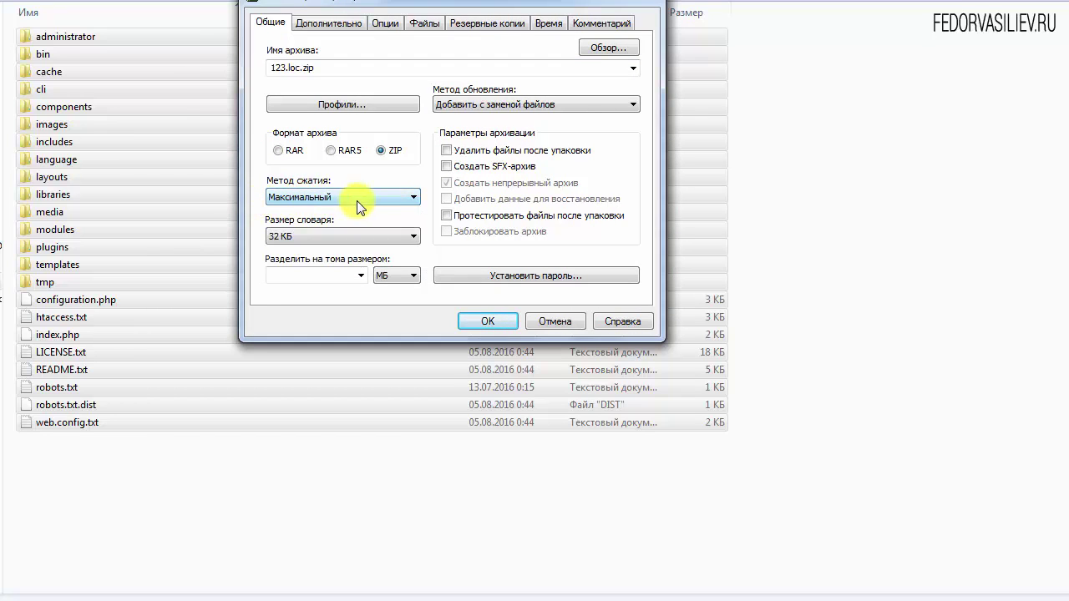
{"action": "left_click", "coordinate": [447, 215]}
{"action": "left_click", "coordinate": [487, 321]}
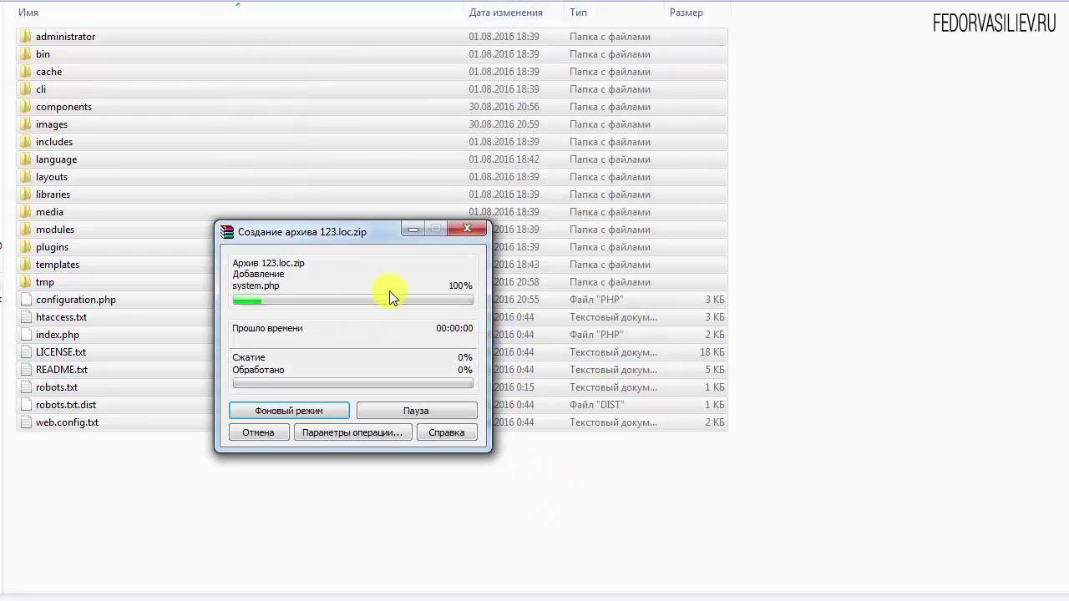
{"action": "left_click_drag", "start_coordinate": [345, 238], "coordinate": [448, 153]}
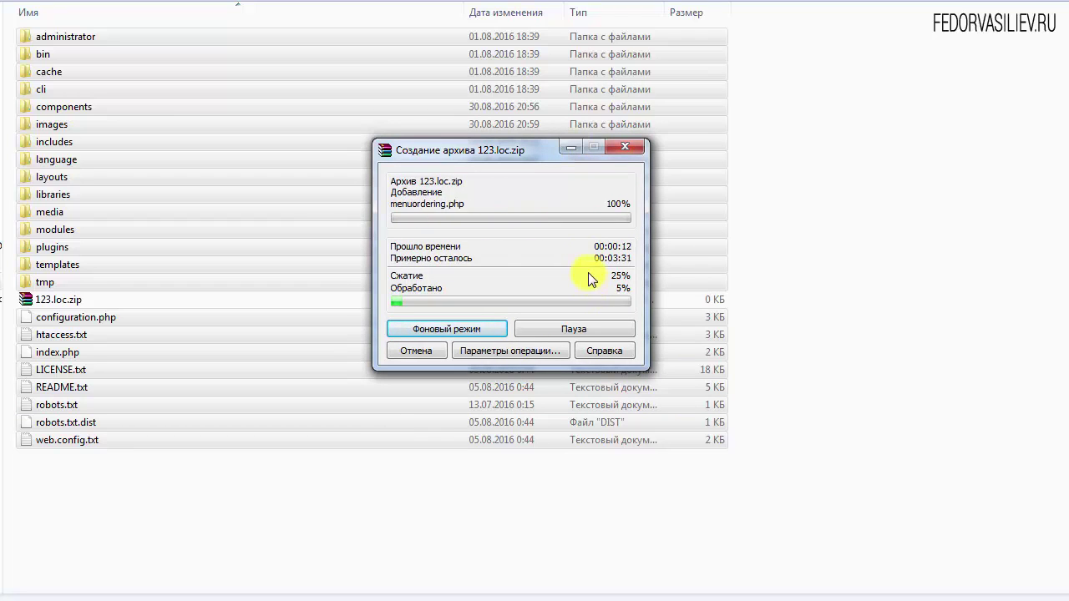
{"action": "left_click", "coordinate": [570, 147]}
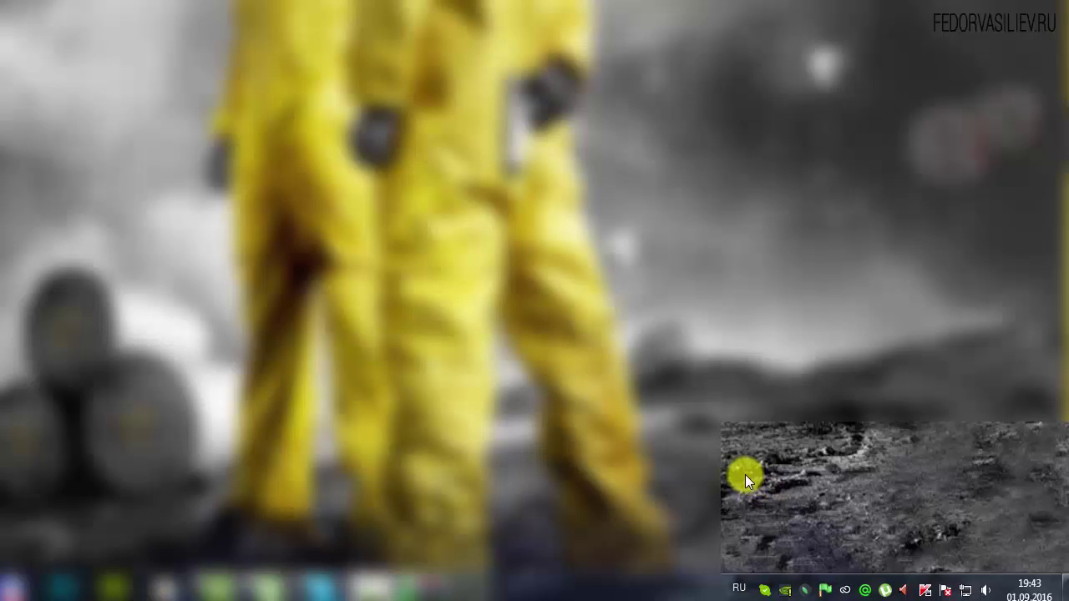
Step: Launch phpMyAdmin from Open Server's Дополнительно menu and log in as root
{"action": "left_click", "coordinate": [826, 590]}
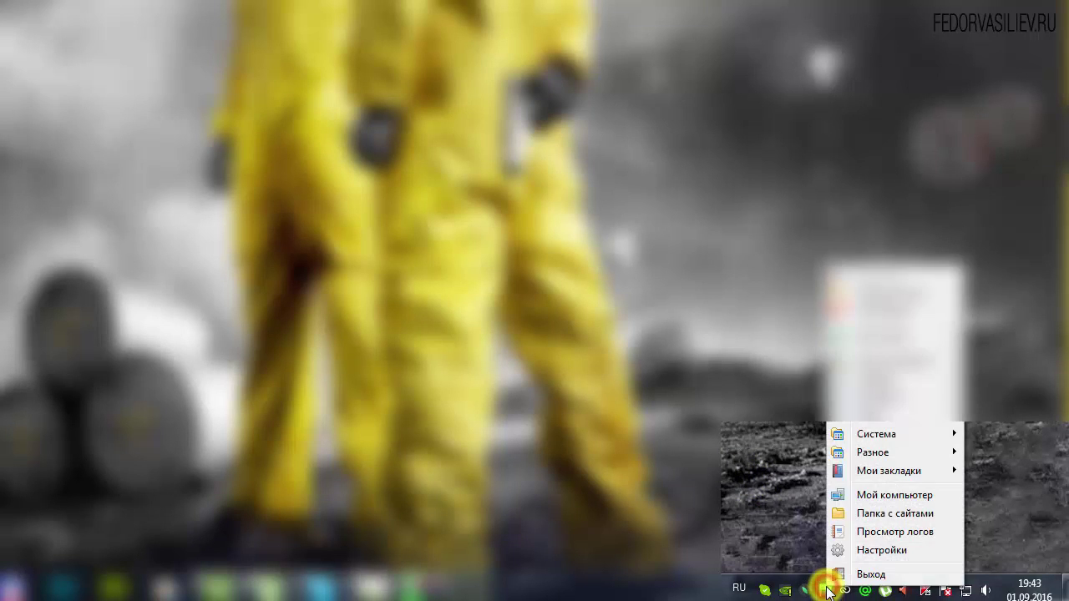
{"action": "mouse_move", "coordinate": [895, 369]}
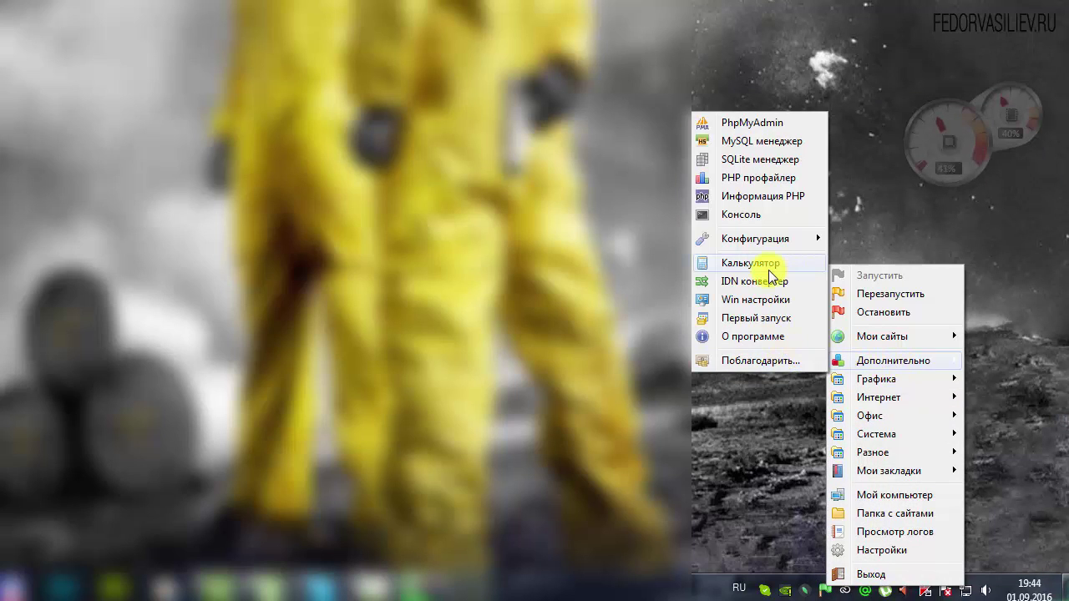
{"action": "left_click", "coordinate": [749, 125]}
{"action": "left_click", "coordinate": [525, 258]}
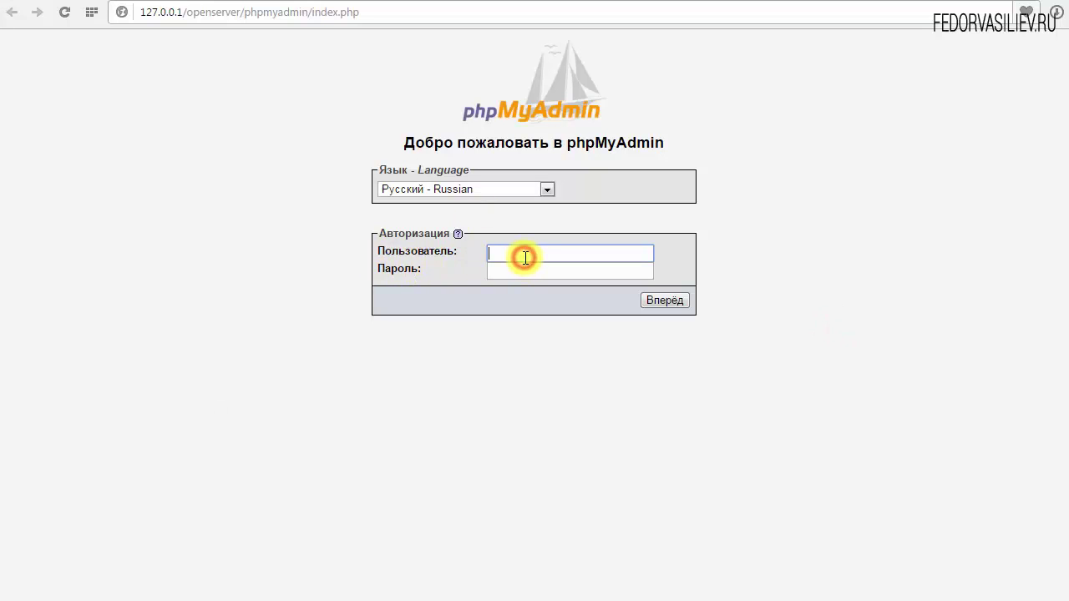
{"action": "type", "text": "r"}
{"action": "key", "text": "Down"}
{"action": "key", "text": "Return"}
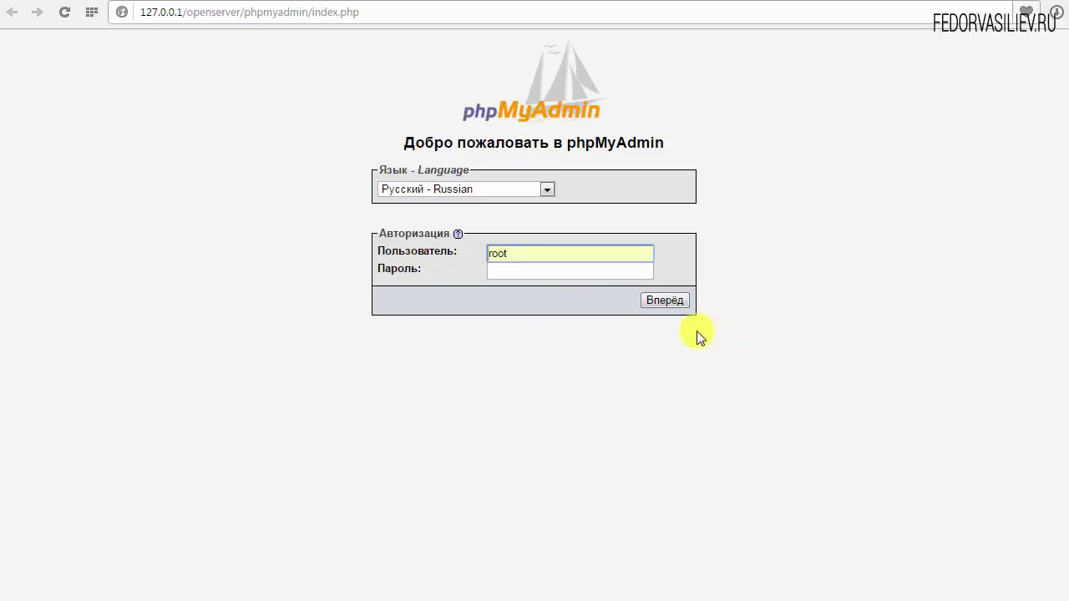
{"action": "left_click", "coordinate": [674, 304]}
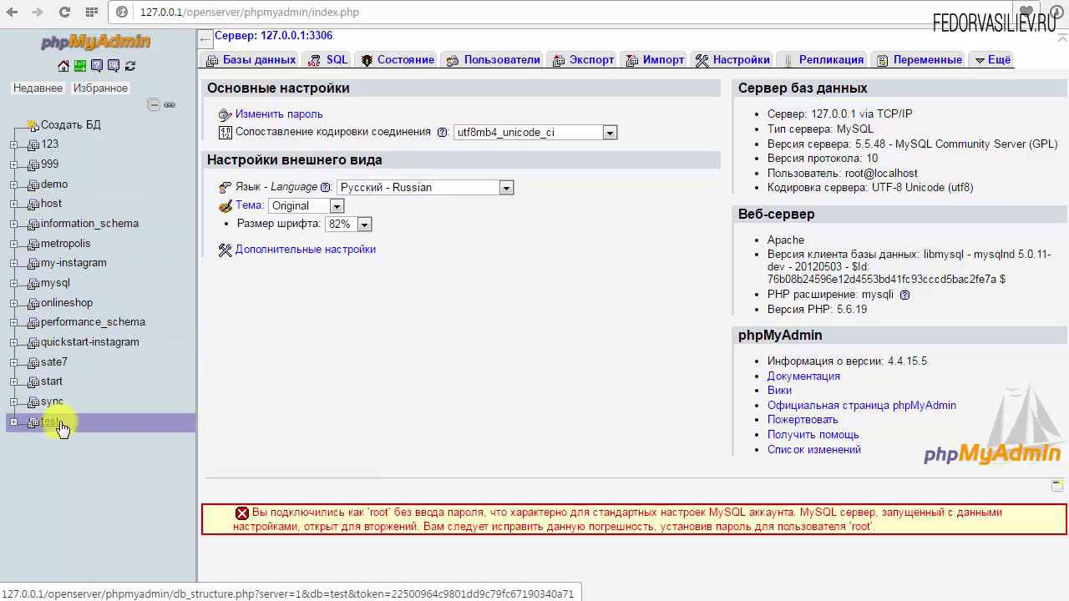
Step: Export all tables of database 123 and save the dump as 123.sql
{"action": "left_click", "coordinate": [50, 147]}
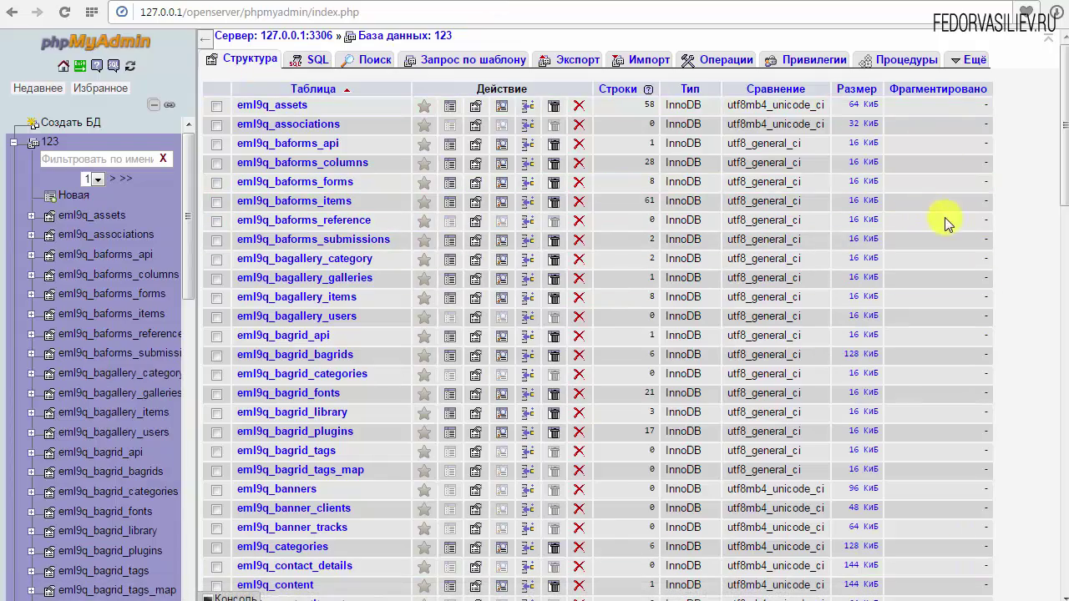
{"action": "left_click_drag", "start_coordinate": [1064, 198], "coordinate": [1064, 584]}
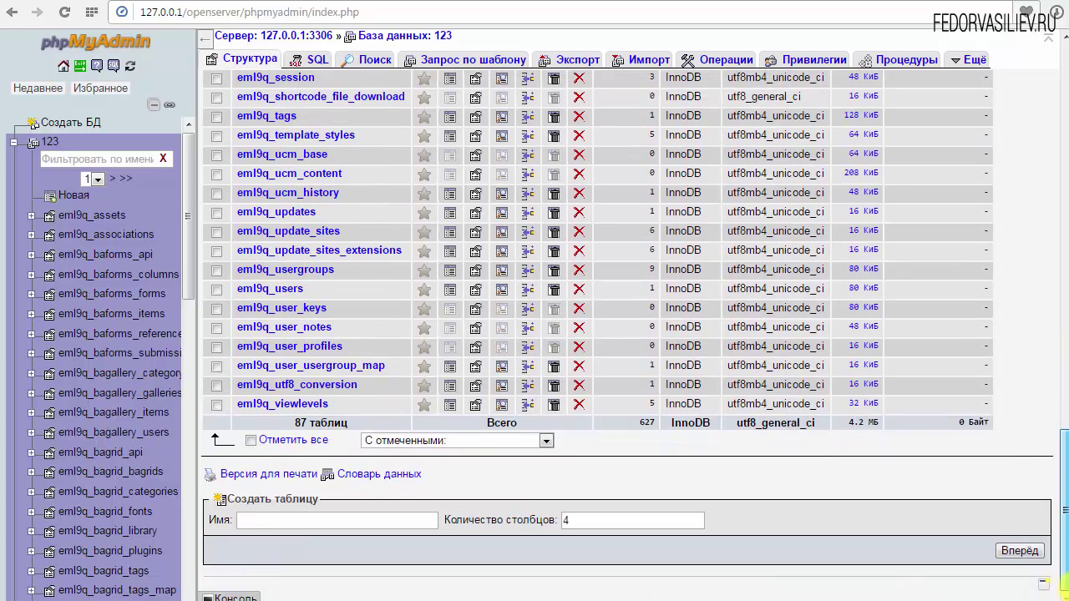
{"action": "left_click", "coordinate": [286, 443]}
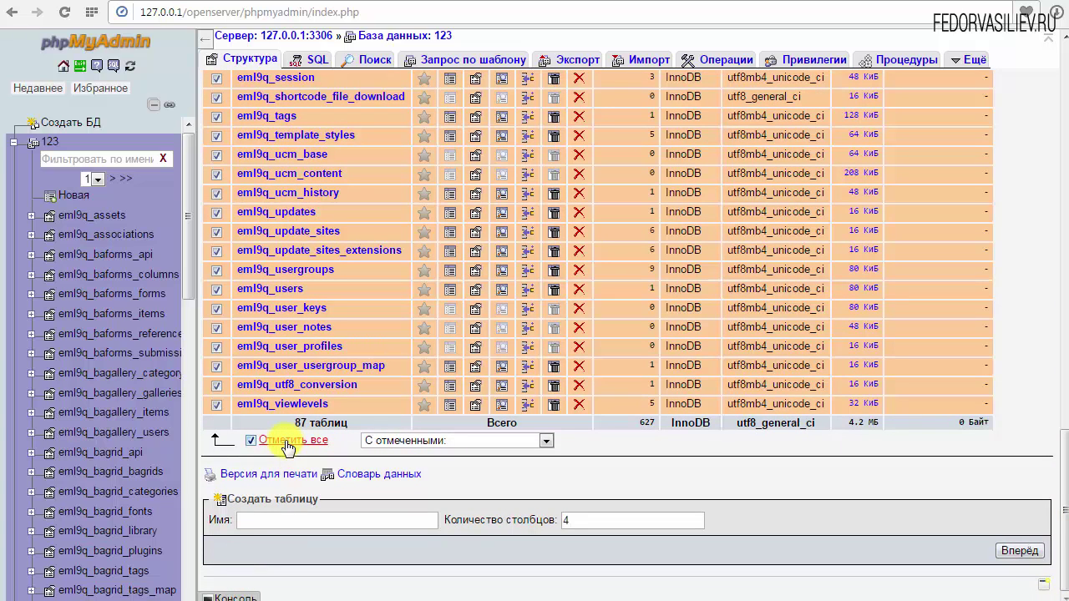
{"action": "left_click", "coordinate": [572, 58]}
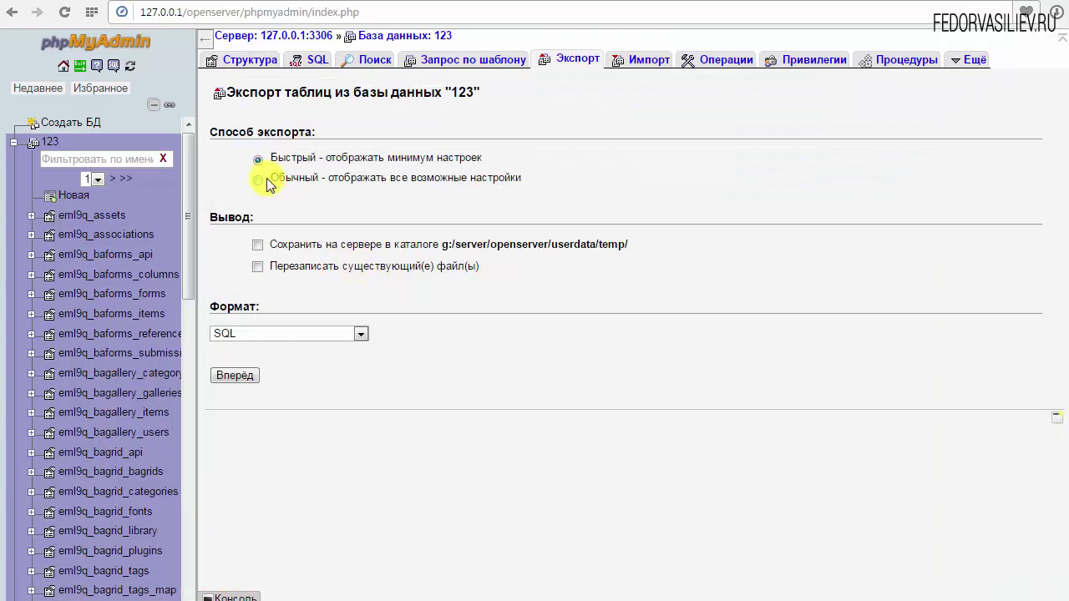
{"action": "left_click", "coordinate": [258, 183]}
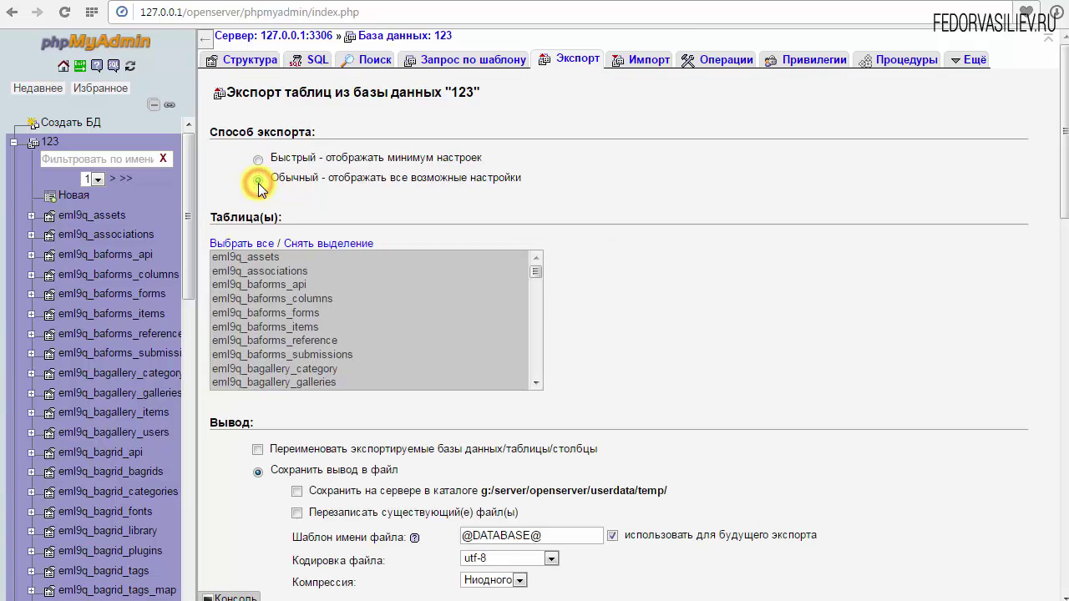
{"action": "scroll", "coordinate": [743, 238], "scroll_direction": "down", "scroll_amount": 5}
{"action": "scroll", "coordinate": [742, 233], "scroll_direction": "down", "scroll_amount": 10}
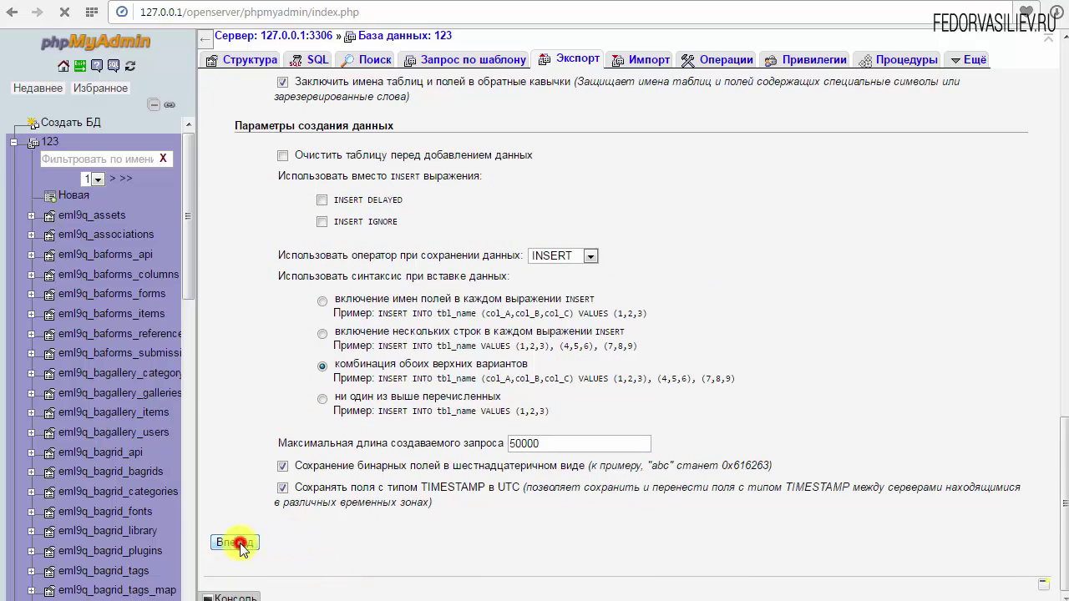
{"action": "left_click", "coordinate": [237, 544]}
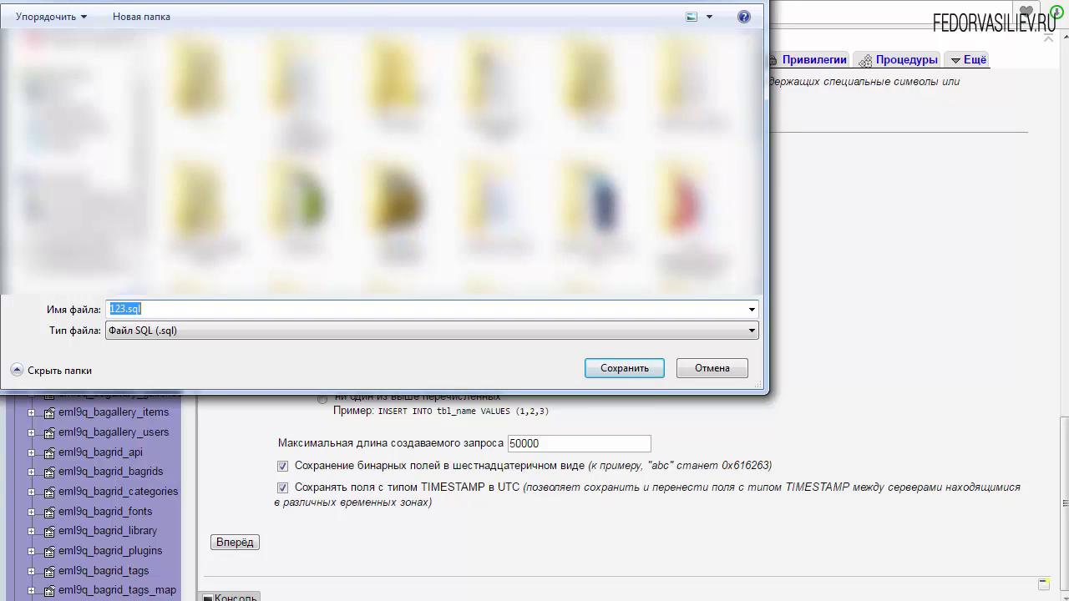
{"action": "left_click", "coordinate": [618, 368]}
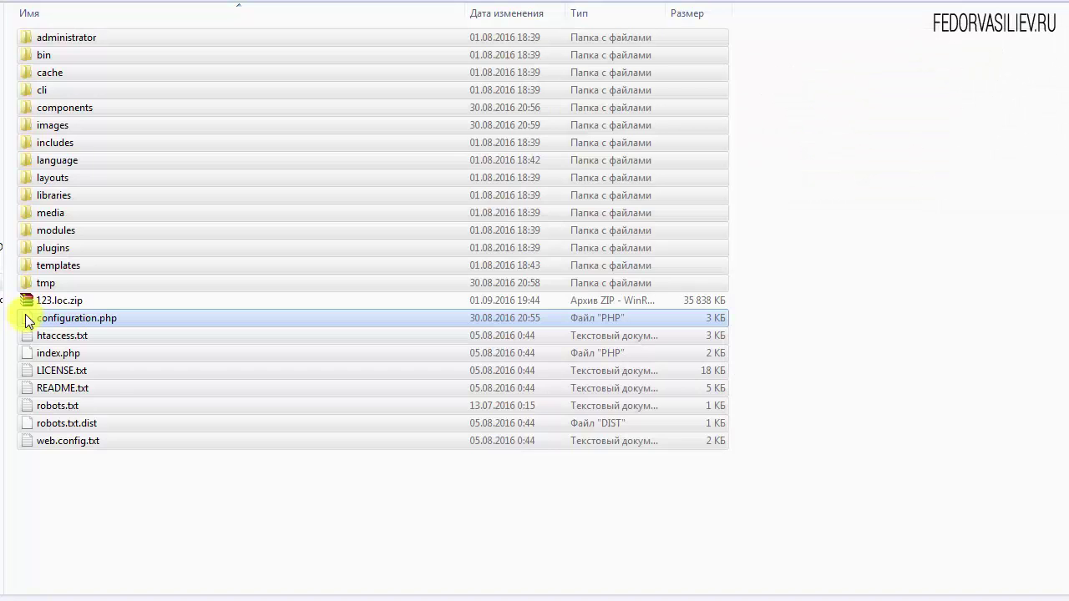
{"action": "left_click", "coordinate": [25, 301]}
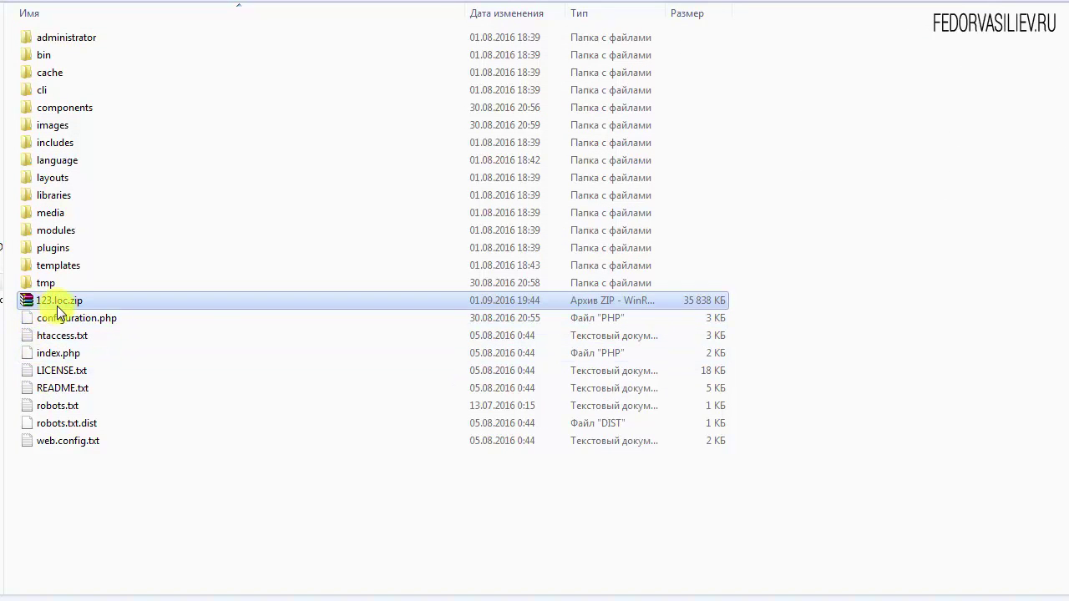
Step: Cut 123.loc.zip into the folder holding 123.sql and select both files
{"action": "right_click", "coordinate": [63, 305]}
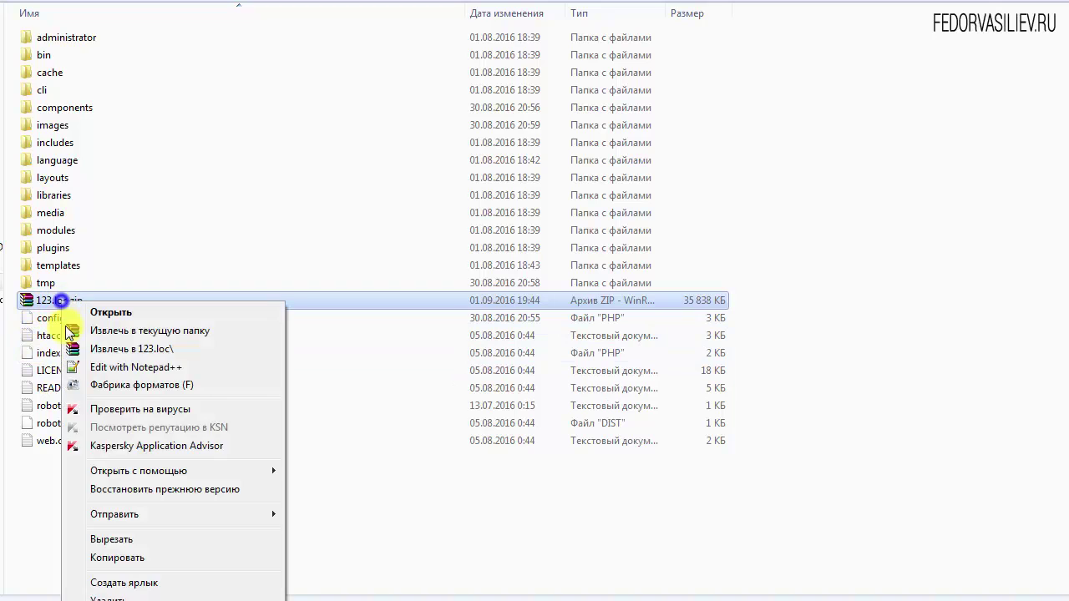
{"action": "left_click", "coordinate": [101, 538]}
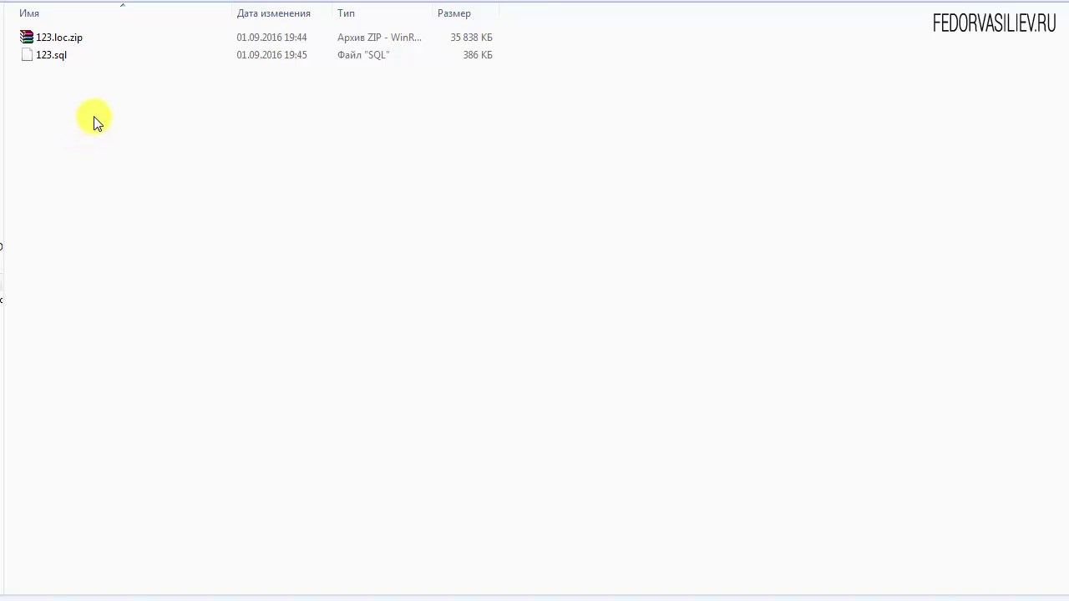
{"action": "left_click_drag", "start_coordinate": [7, 25], "coordinate": [126, 107]}
{"action": "left_click", "coordinate": [53, 103]}
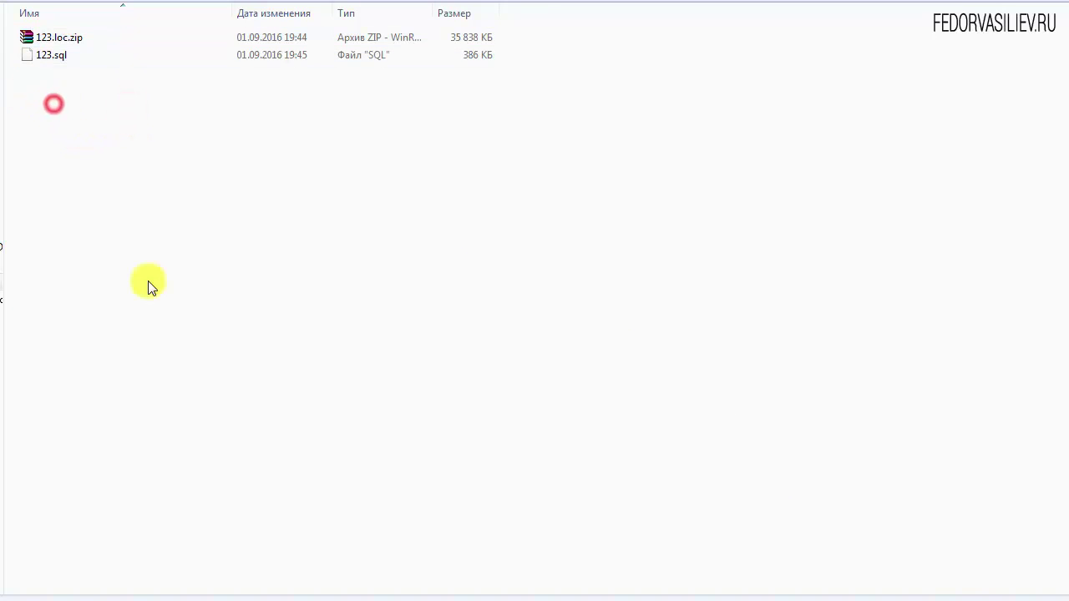
{"action": "left_click_drag", "start_coordinate": [3, 3], "coordinate": [73, 101]}
{"action": "left_click", "coordinate": [116, 121]}
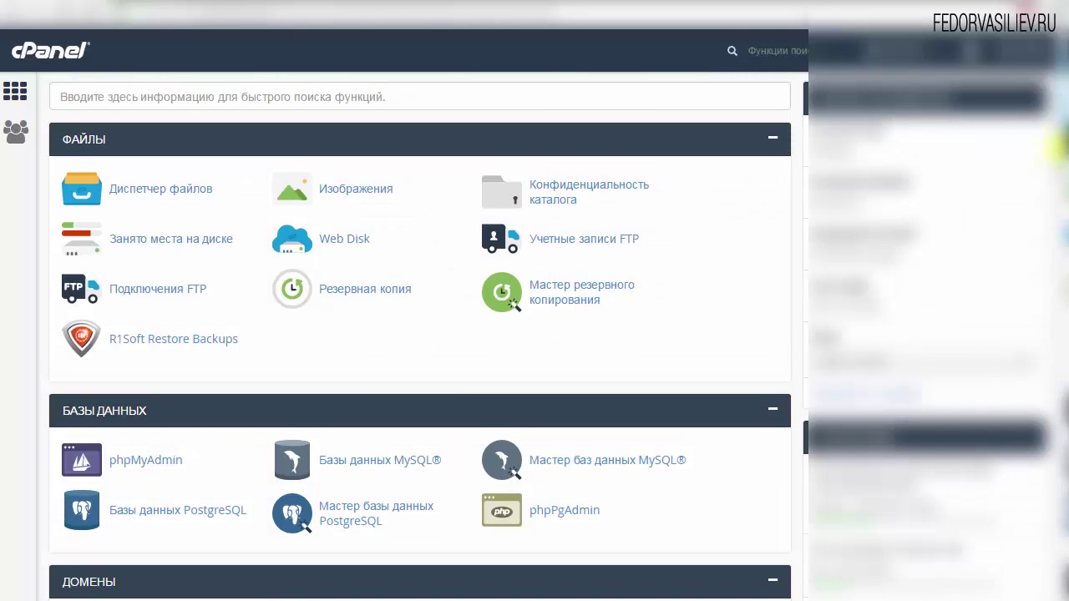
Step: Open the Поддомены page and choose webmasters73.ru as the parent domain
{"action": "scroll", "coordinate": [420, 334], "scroll_direction": "down", "scroll_amount": 5}
{"action": "scroll", "coordinate": [297, 376], "scroll_direction": "up", "scroll_amount": 4}
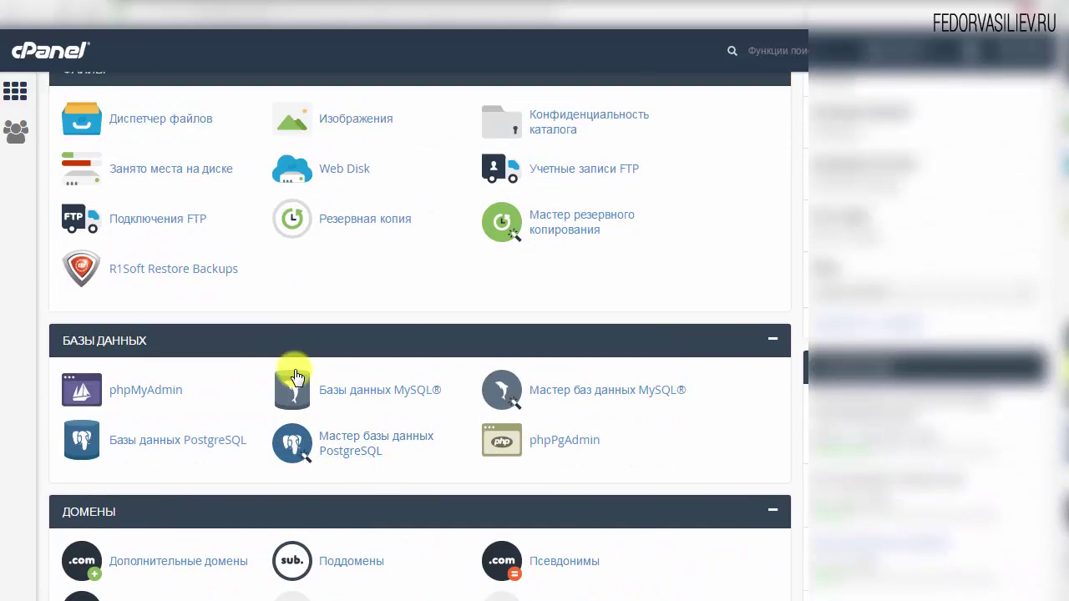
{"action": "scroll", "coordinate": [294, 376], "scroll_direction": "down", "scroll_amount": 1}
{"action": "scroll", "coordinate": [294, 376], "scroll_direction": "up", "scroll_amount": 1}
{"action": "scroll", "coordinate": [294, 376], "scroll_direction": "down", "scroll_amount": 3}
{"action": "scroll", "coordinate": [294, 376], "scroll_direction": "up", "scroll_amount": 1}
{"action": "scroll", "coordinate": [293, 373], "scroll_direction": "up", "scroll_amount": 3}
{"action": "scroll", "coordinate": [294, 374], "scroll_direction": "up", "scroll_amount": 1}
{"action": "scroll", "coordinate": [294, 374], "scroll_direction": "down", "scroll_amount": 2}
{"action": "scroll", "coordinate": [294, 369], "scroll_direction": "down", "scroll_amount": 2}
{"action": "scroll", "coordinate": [292, 372], "scroll_direction": "up", "scroll_amount": 1}
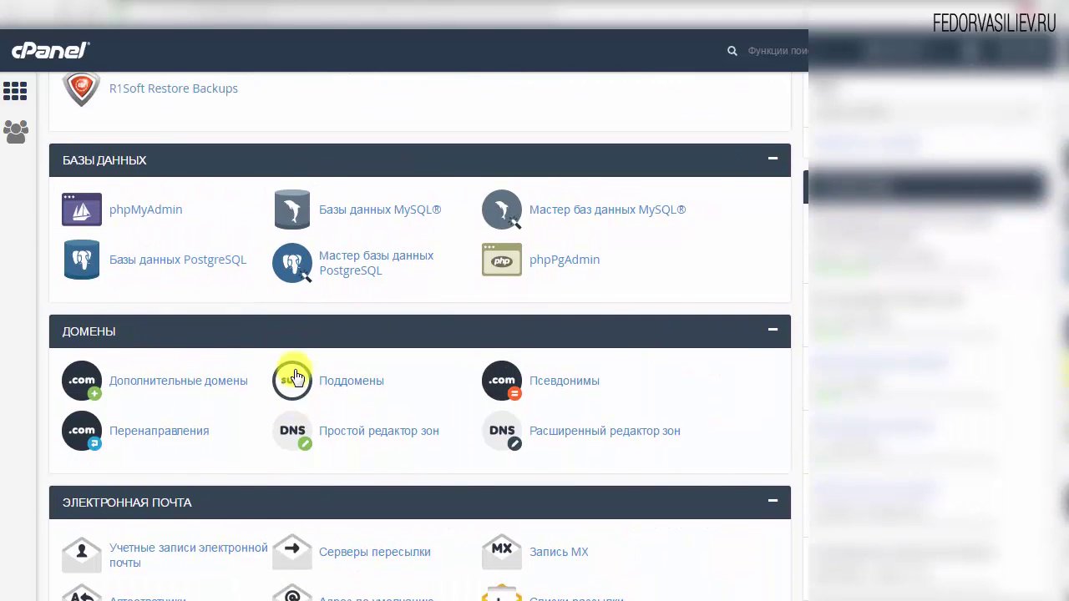
{"action": "left_click", "coordinate": [351, 381]}
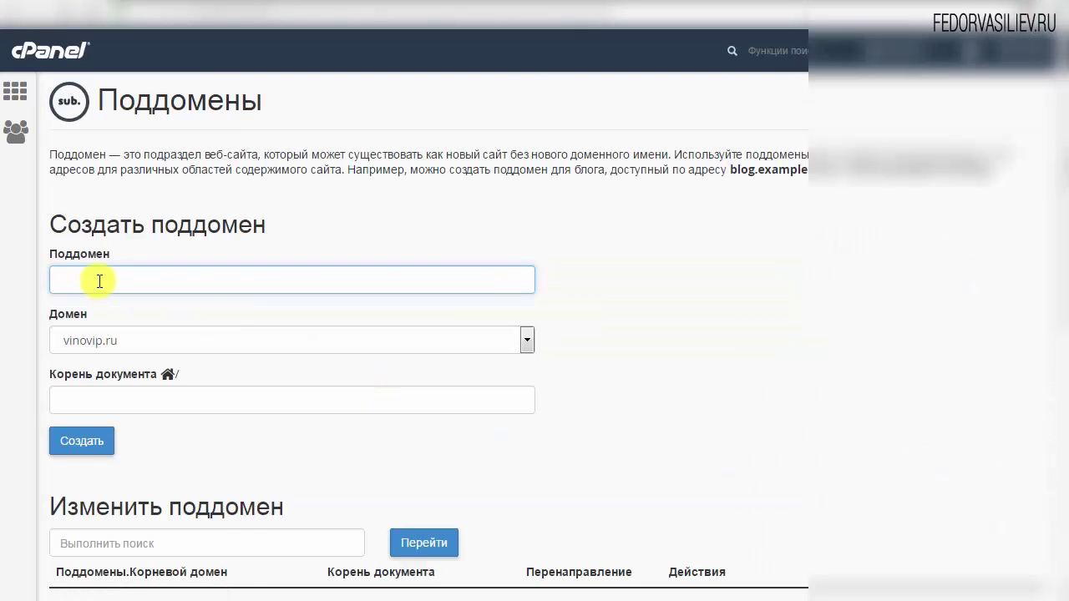
{"action": "left_click", "coordinate": [129, 341]}
{"action": "left_click", "coordinate": [125, 558]}
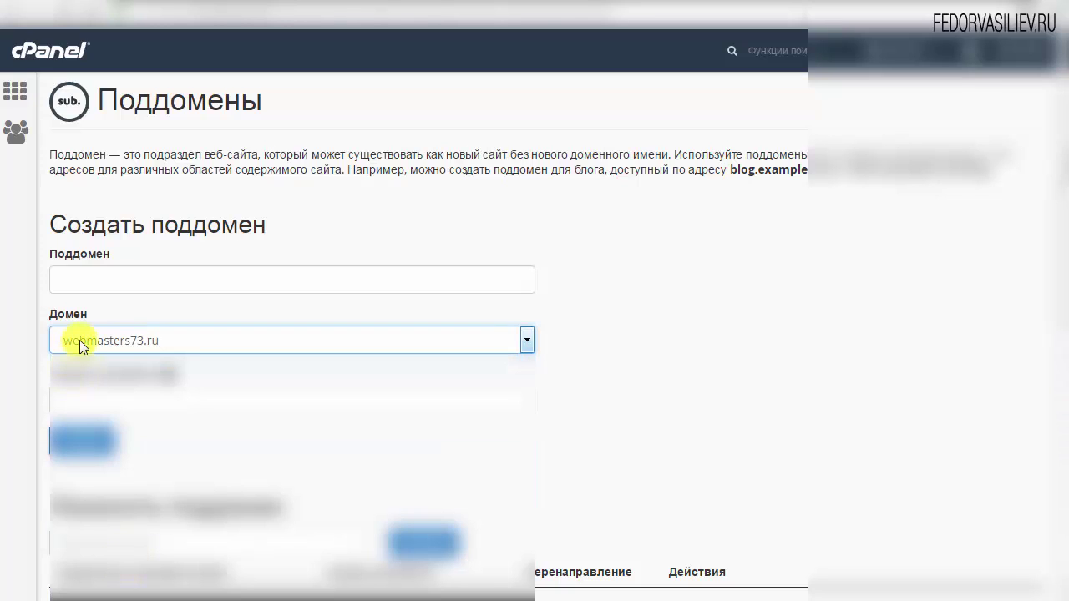
Step: Name the subdomain 3 with document root 3.webmasters73.ru and create it
{"action": "left_click", "coordinate": [91, 275]}
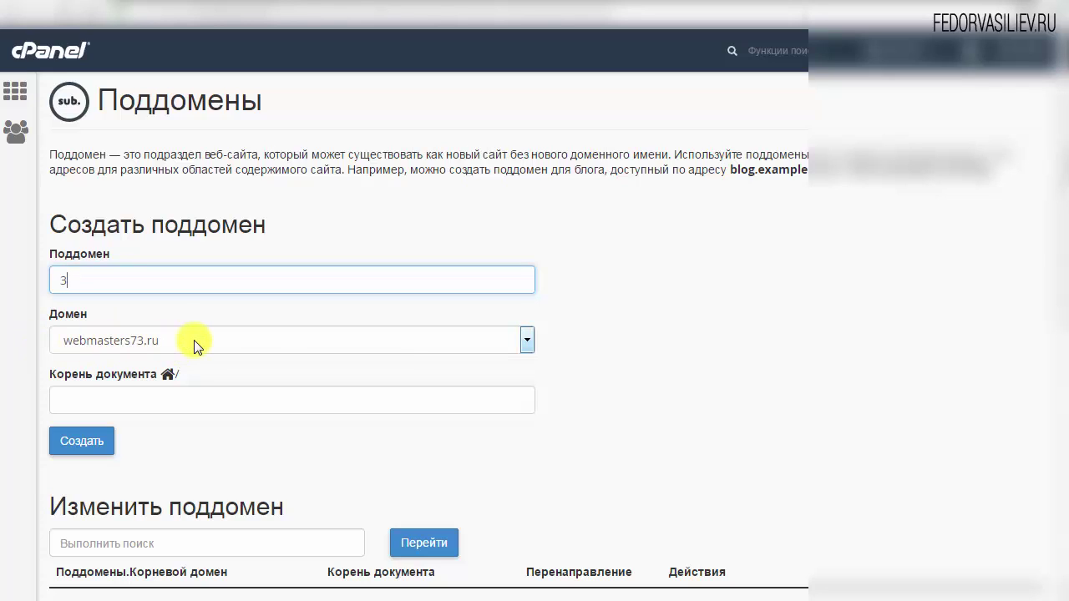
{"action": "left_click", "coordinate": [169, 399]}
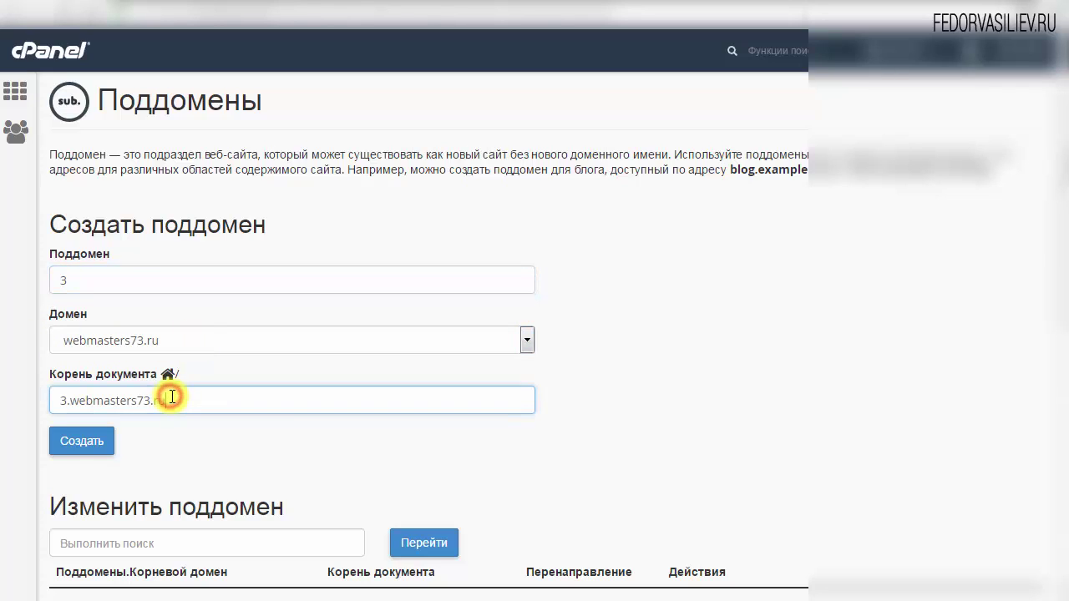
{"action": "scroll", "coordinate": [197, 321], "scroll_direction": "down", "scroll_amount": 1}
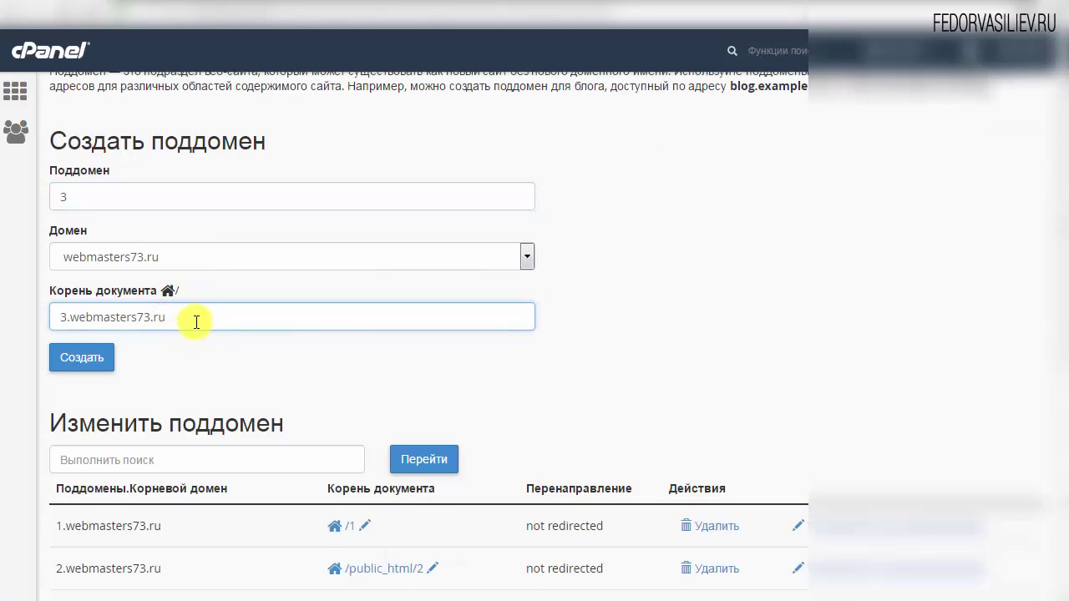
{"action": "left_click_drag", "start_coordinate": [179, 318], "coordinate": [45, 314]}
{"action": "left_click", "coordinate": [72, 315]}
{"action": "triple_click", "coordinate": [182, 316]}
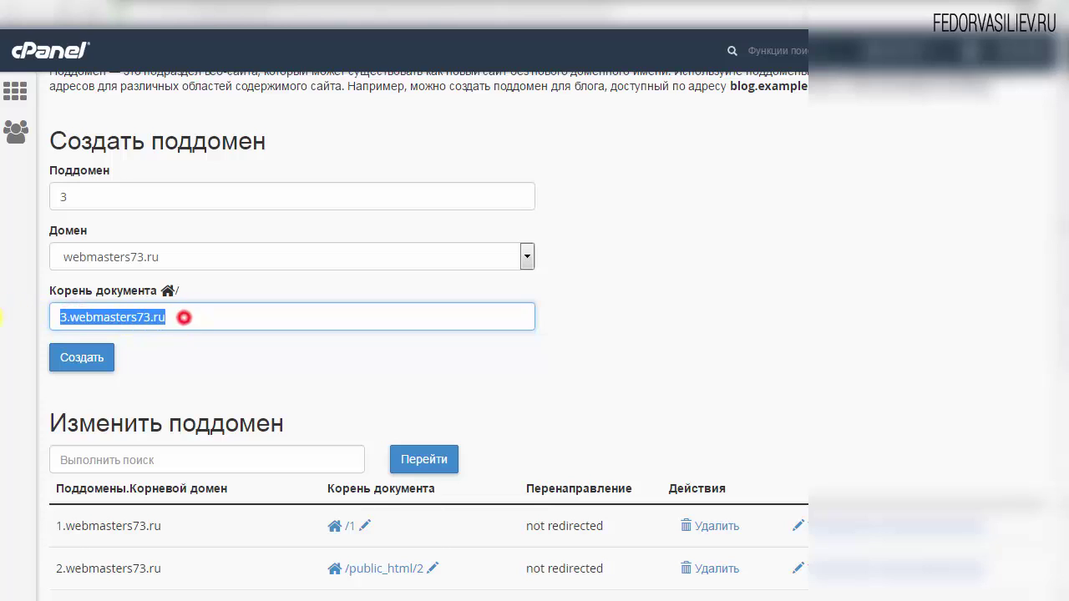
{"action": "left_click", "coordinate": [182, 316]}
{"action": "left_click", "coordinate": [81, 359]}
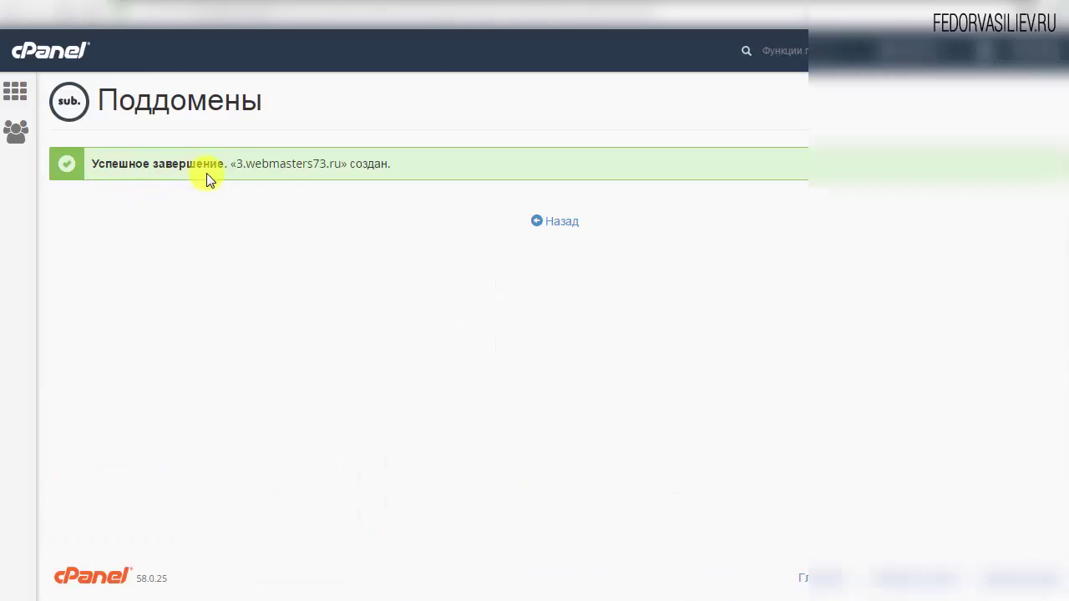
Step: Return to the subdomain list and locate 3.webmasters73.ru with root /3.webmasters73.ru
{"action": "left_click", "coordinate": [12, 12]}
{"action": "scroll", "coordinate": [192, 301], "scroll_direction": "down", "scroll_amount": 4}
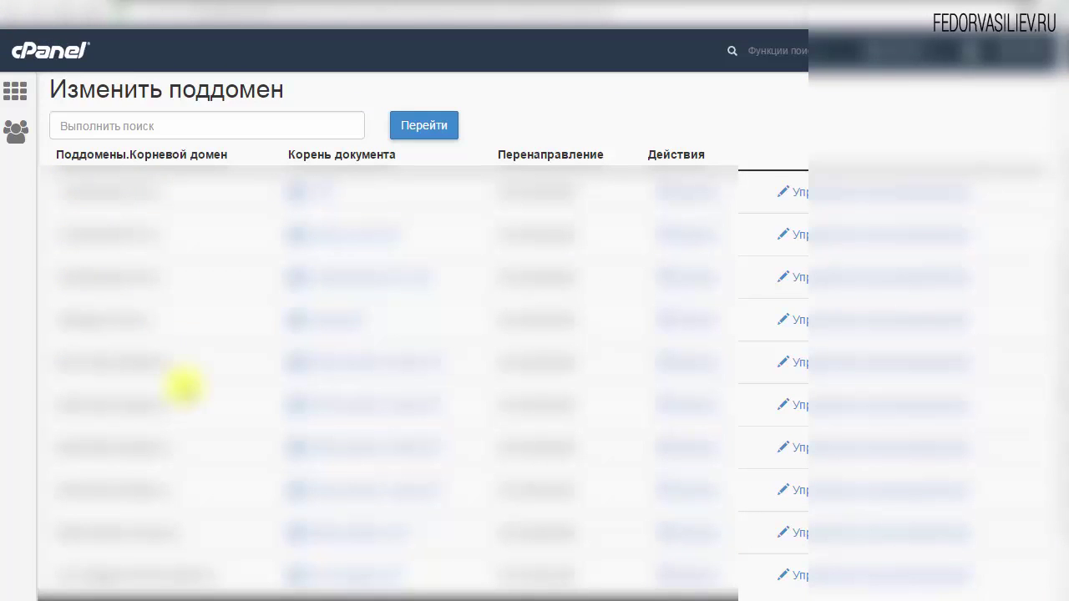
{"action": "left_click_drag", "start_coordinate": [55, 273], "coordinate": [148, 276]}
{"action": "left_click", "coordinate": [148, 276]}
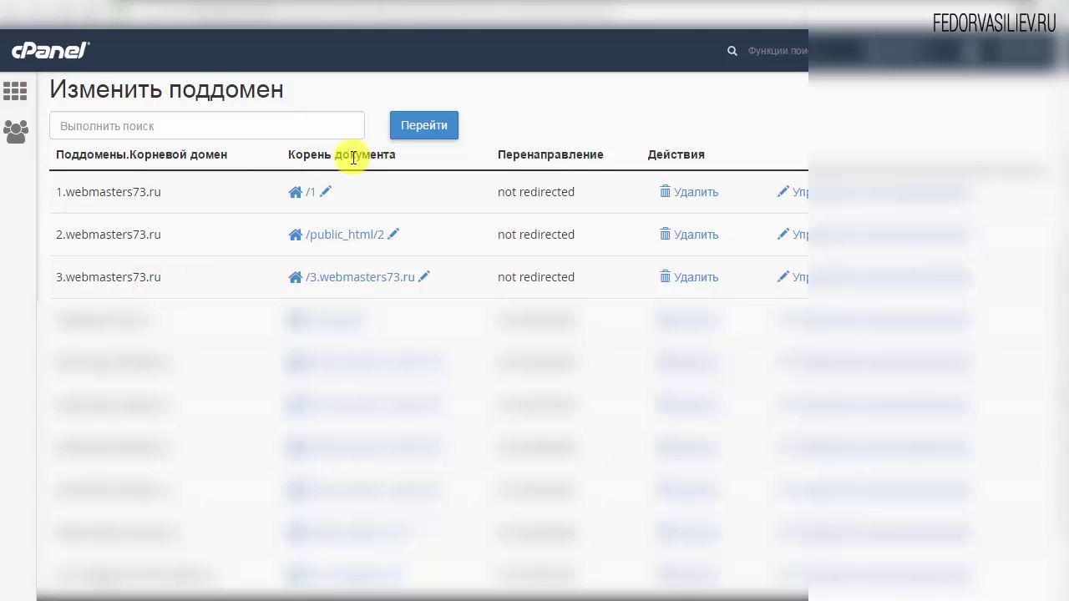
Step: Open the 3.webmasters73.ru folder in File Manager and permanently delete its cgi-bin folder
{"action": "left_click", "coordinate": [351, 278]}
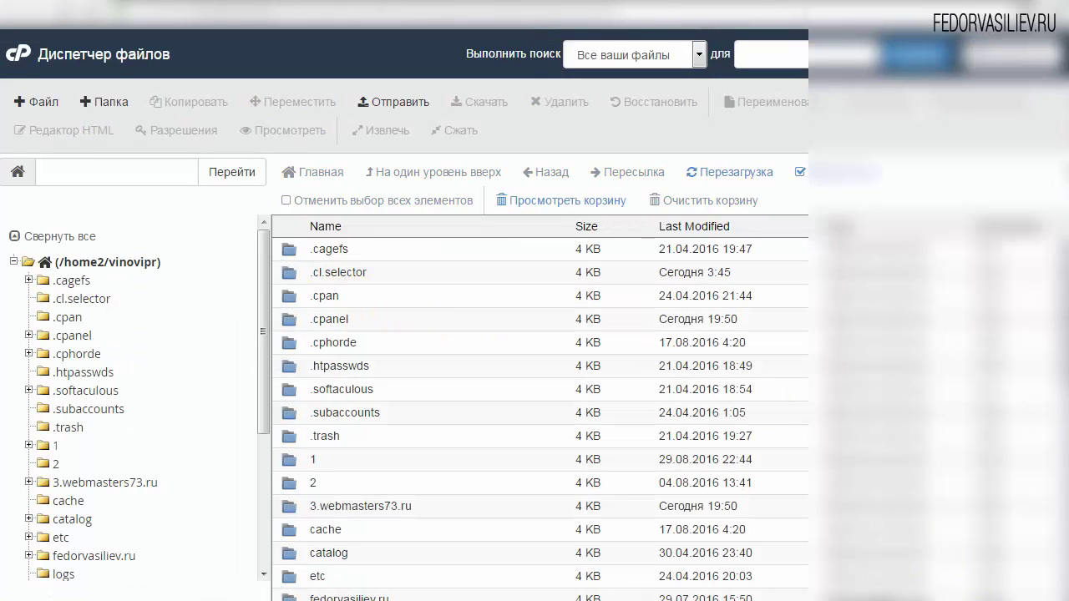
{"action": "scroll", "coordinate": [298, 317], "scroll_direction": "down", "scroll_amount": 2}
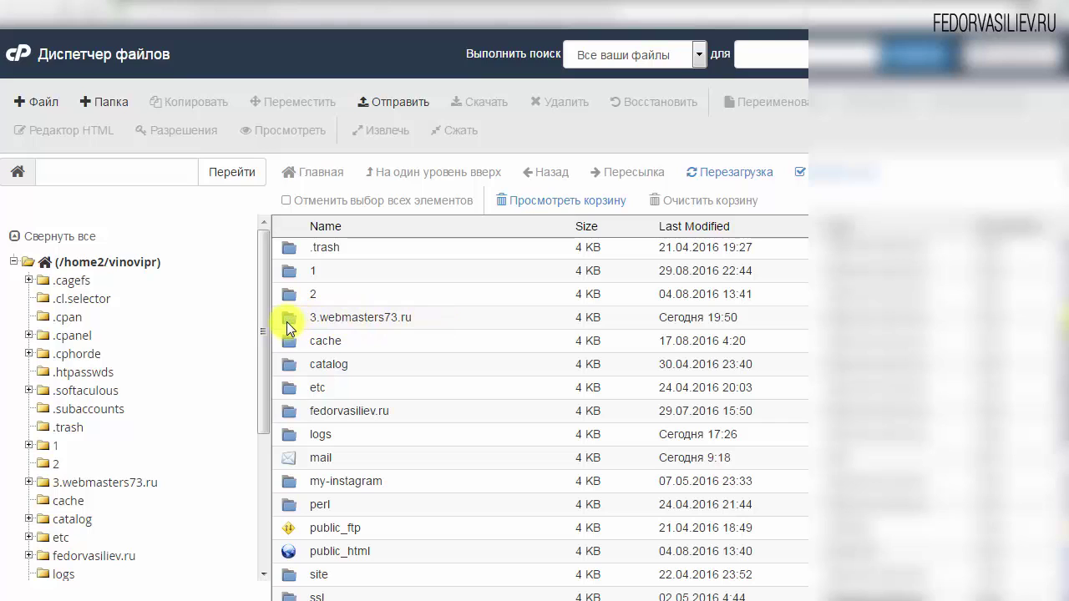
{"action": "double_click", "coordinate": [289, 318]}
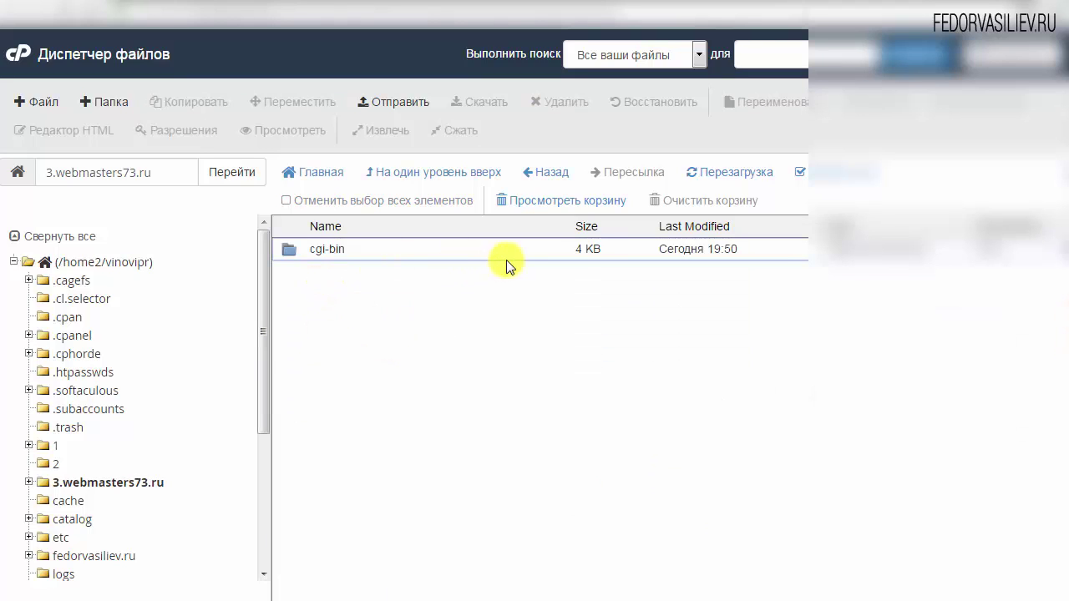
{"action": "left_click", "coordinate": [390, 253]}
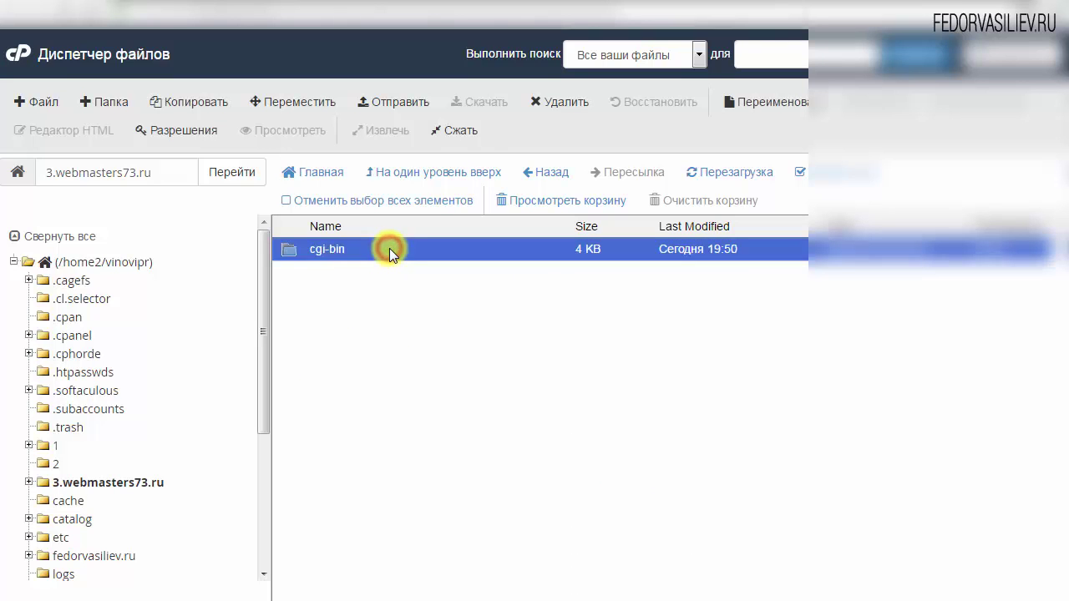
{"action": "left_click", "coordinate": [566, 101]}
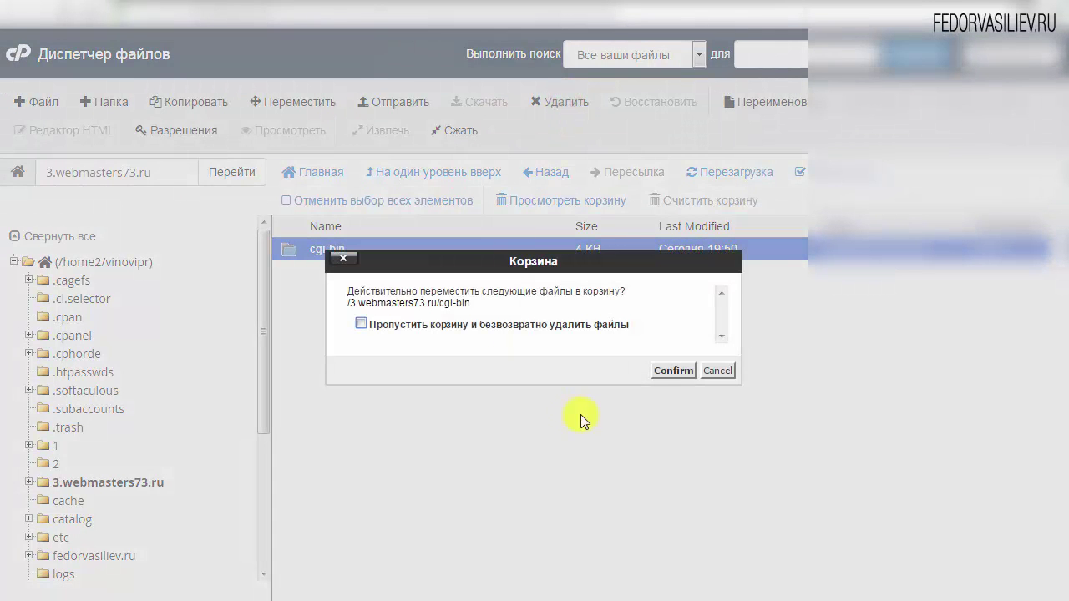
{"action": "left_click", "coordinate": [361, 324]}
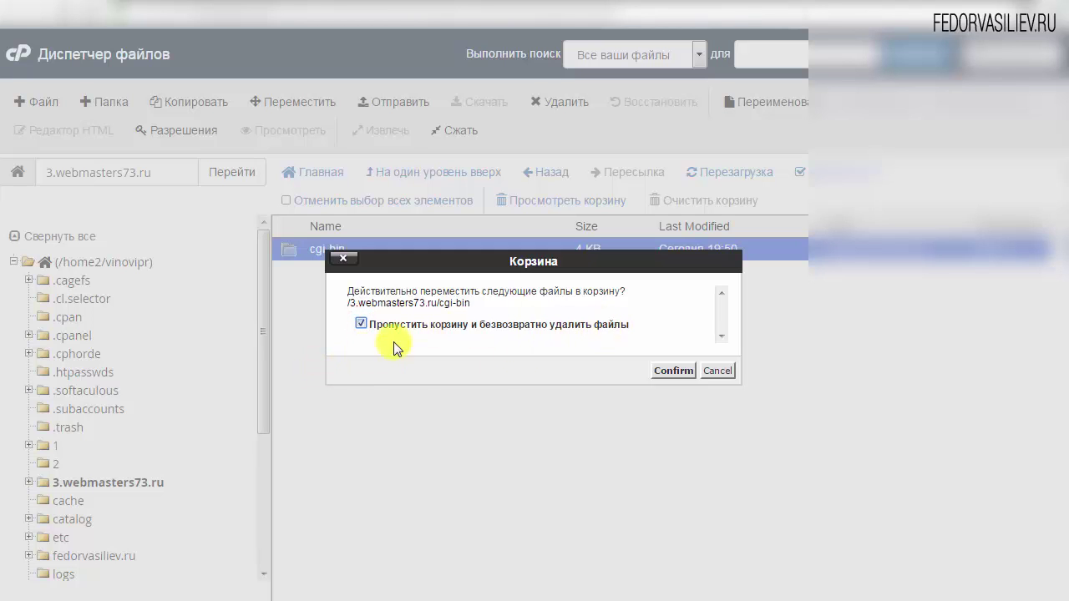
{"action": "left_click", "coordinate": [677, 372]}
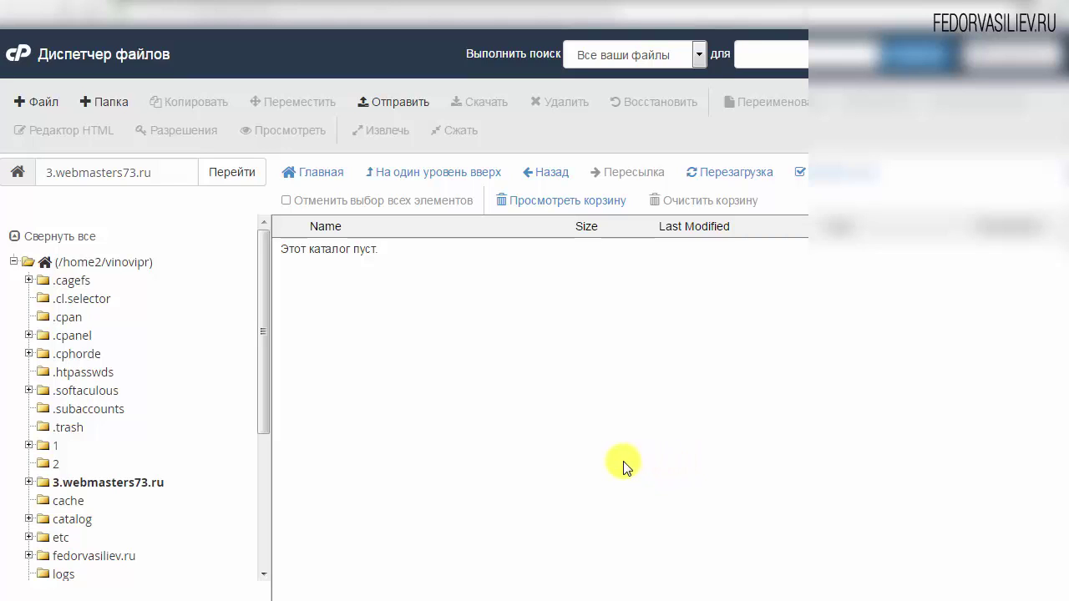
{"action": "left_click", "coordinate": [394, 103]}
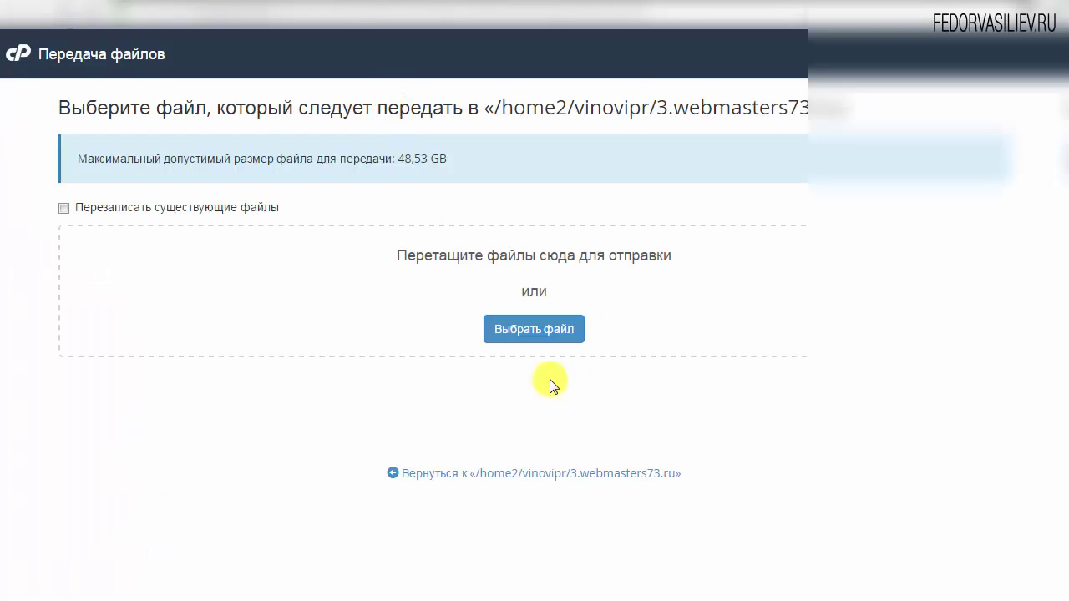
Step: Drag 123.loc.zip from Explorer into the File Manager upload area for 3.webmasters73.ru
{"action": "left_click", "coordinate": [520, 335]}
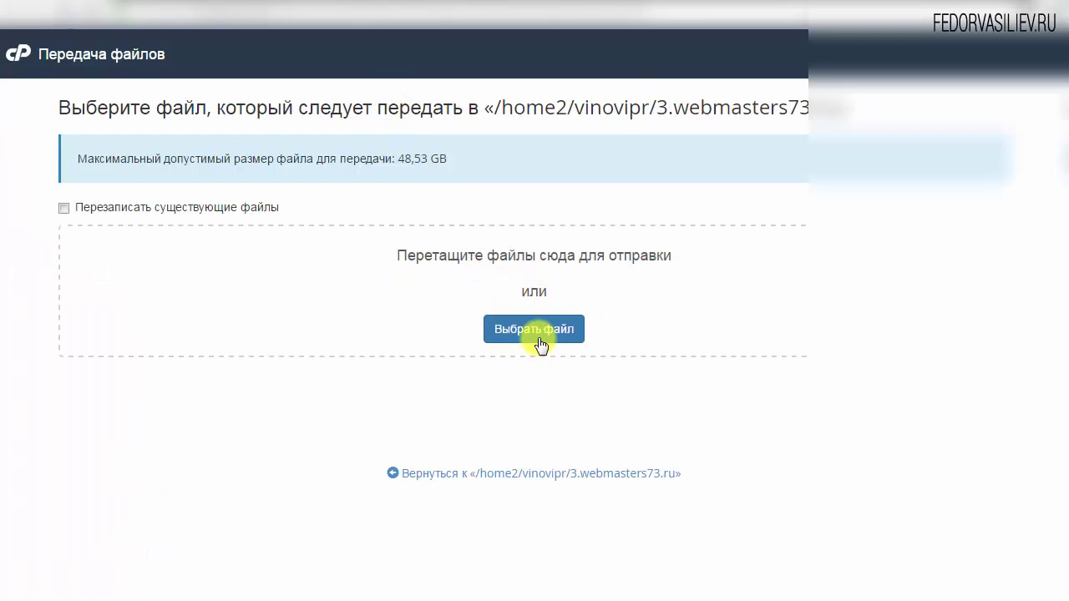
{"action": "left_click", "coordinate": [511, 332]}
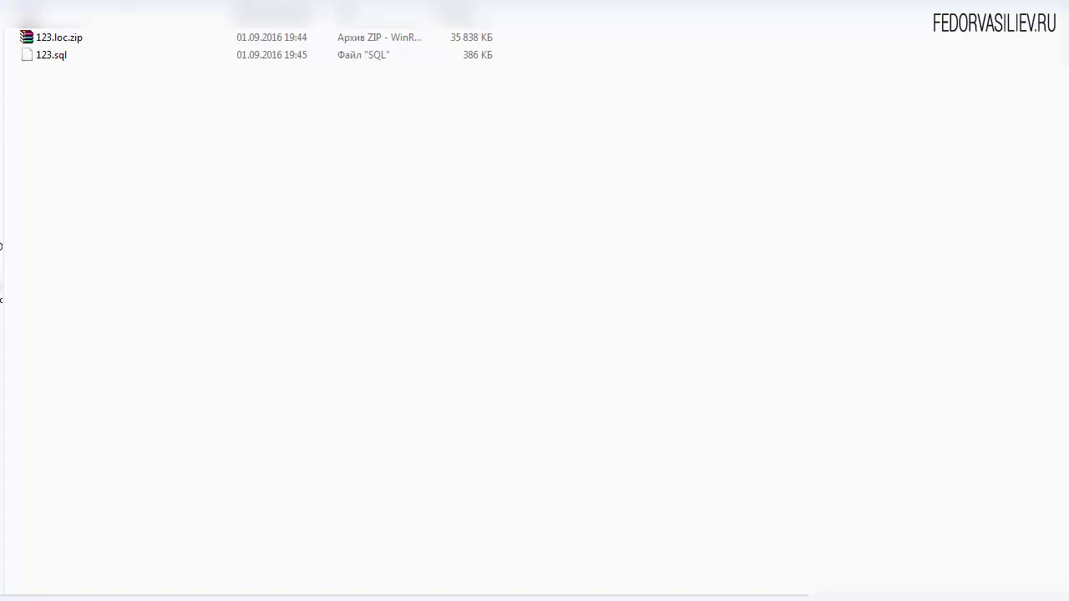
{"action": "left_click_drag", "start_coordinate": [1065, 268], "coordinate": [203, 268]}
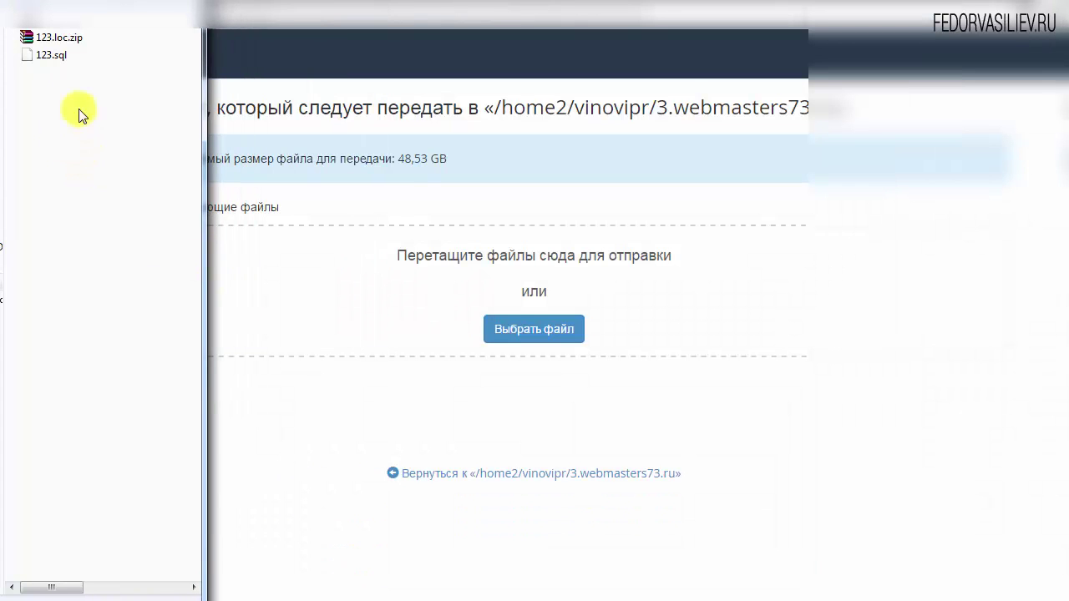
{"action": "left_click", "coordinate": [53, 39]}
{"action": "left_click_drag", "start_coordinate": [52, 39], "coordinate": [422, 298]}
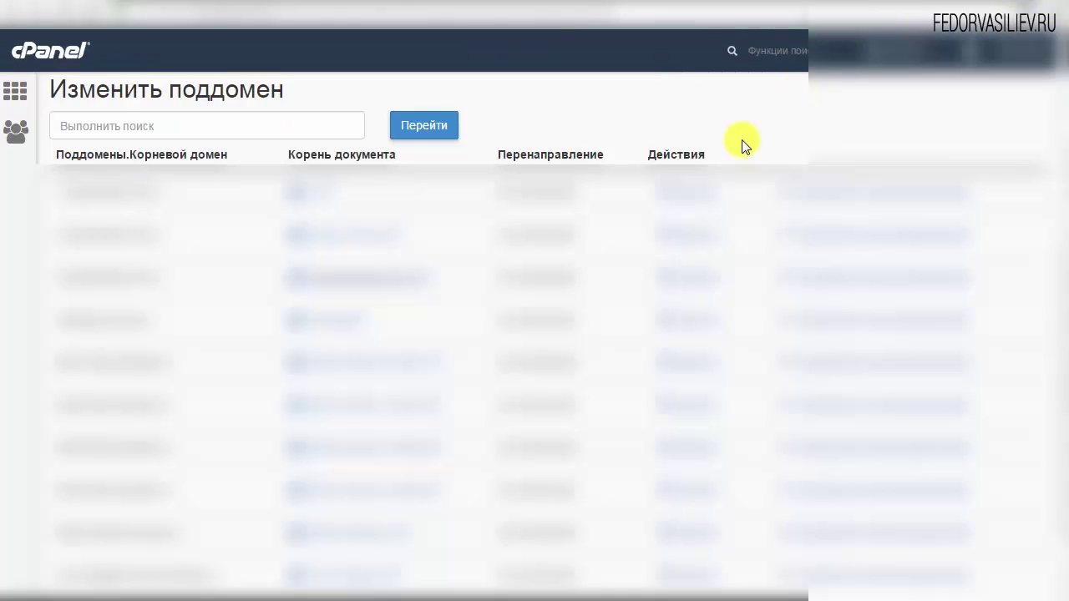
{"action": "scroll", "coordinate": [740, 143], "scroll_direction": "up", "scroll_amount": 4}
{"action": "scroll", "coordinate": [344, 192], "scroll_direction": "up", "scroll_amount": 3}
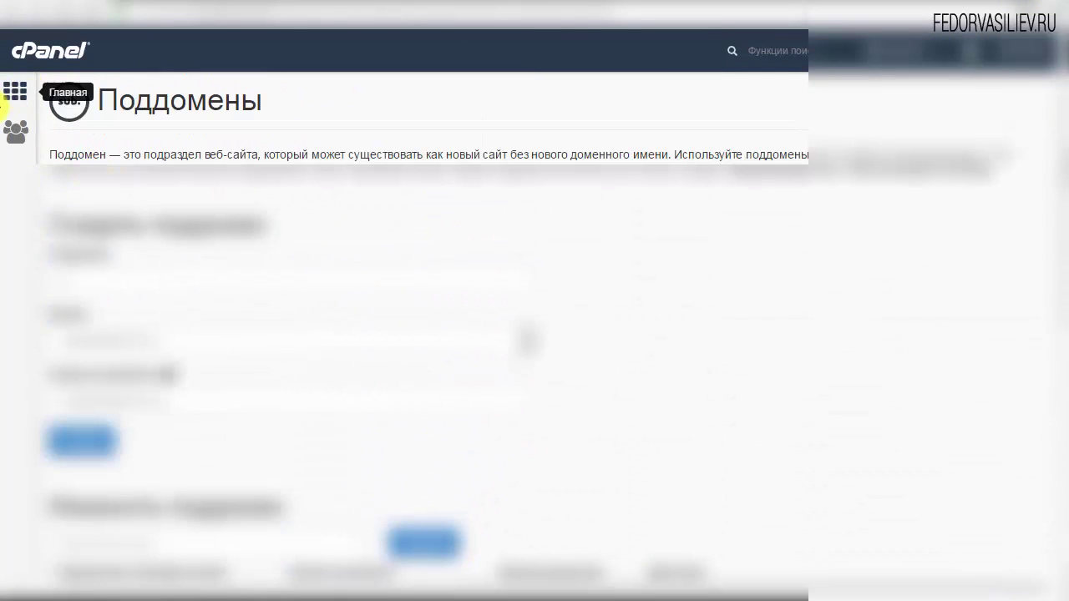
Step: From cPanel home, create the MySQL database named 123, which becomes vinovipr_123
{"action": "left_click", "coordinate": [12, 93]}
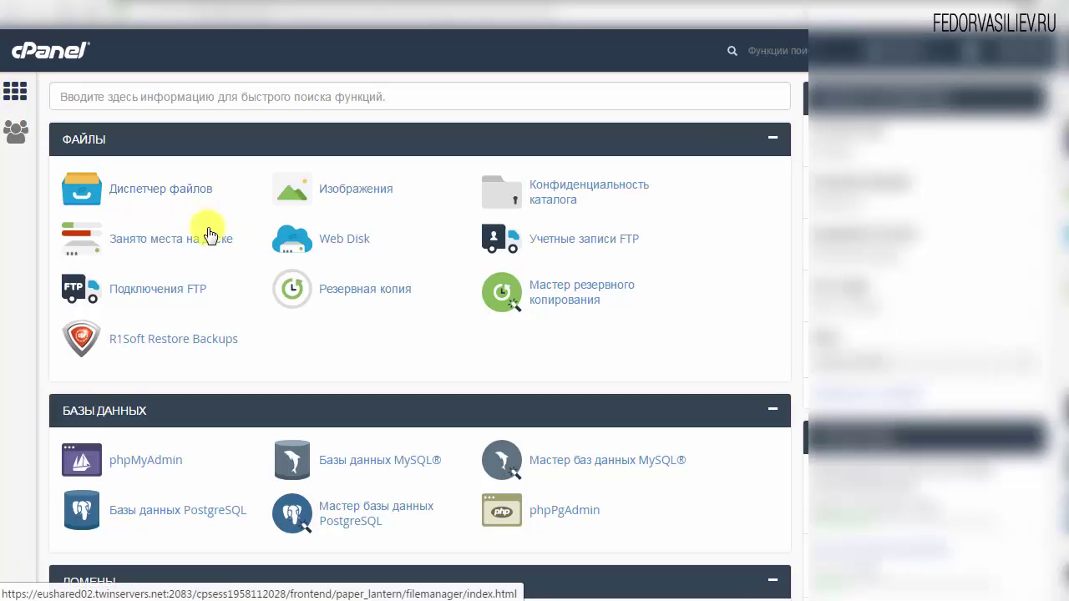
{"action": "scroll", "coordinate": [317, 232], "scroll_direction": "down", "scroll_amount": 2}
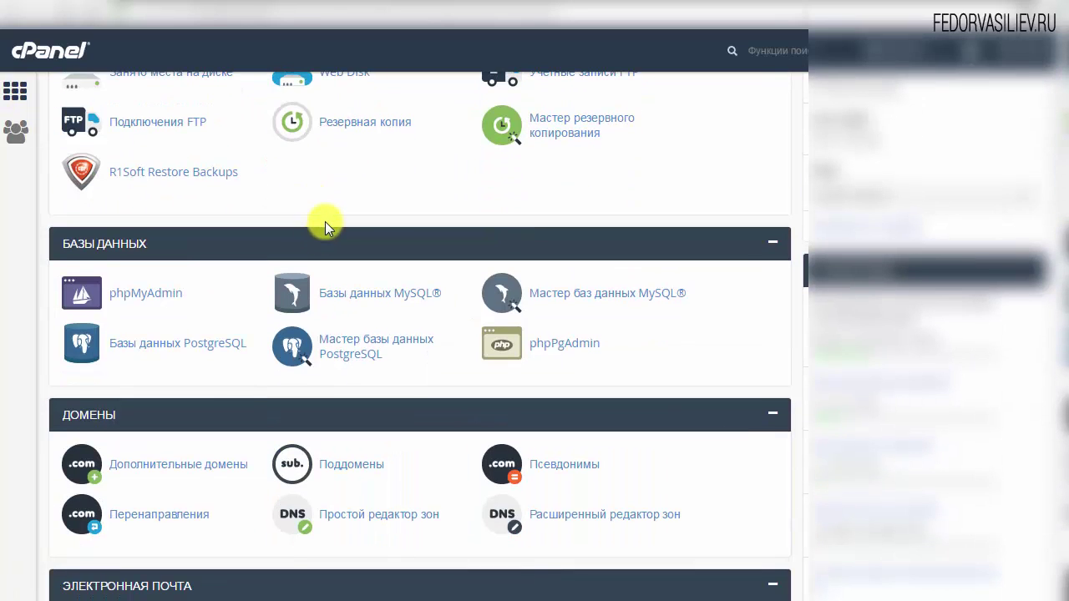
{"action": "scroll", "coordinate": [330, 217], "scroll_direction": "down", "scroll_amount": 1}
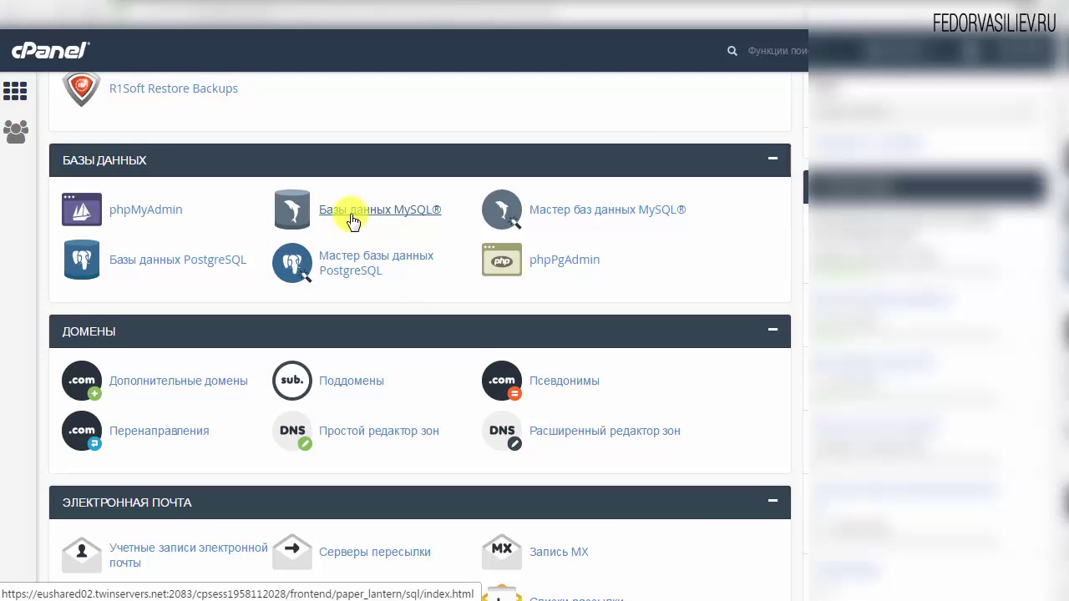
{"action": "left_click", "coordinate": [392, 219]}
{"action": "left_click_drag", "start_coordinate": [301, 248], "coordinate": [123, 298]}
{"action": "left_click", "coordinate": [136, 302]}
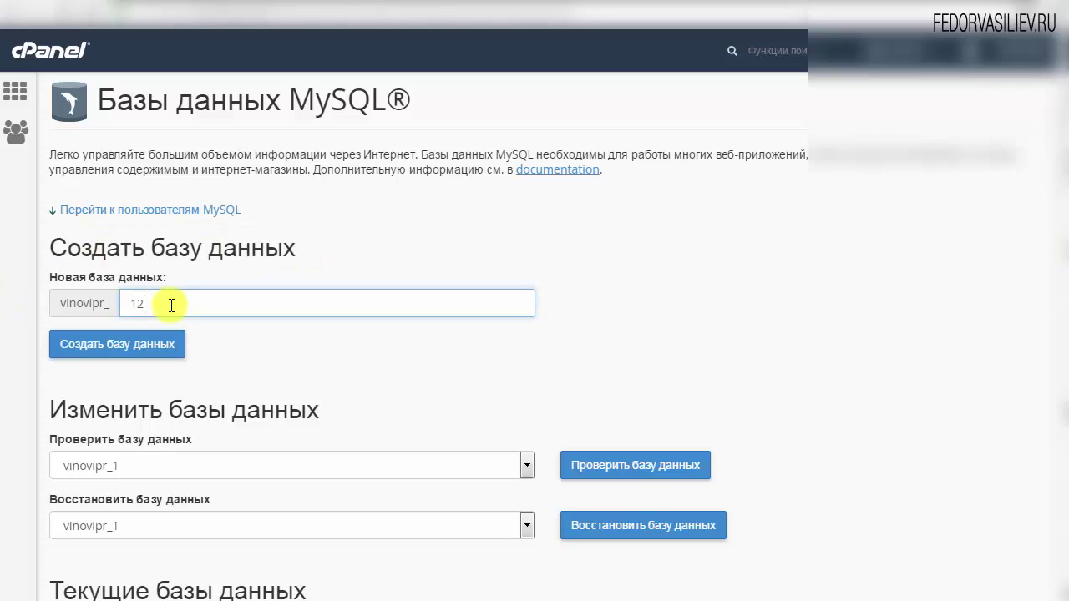
{"action": "left_click", "coordinate": [115, 344]}
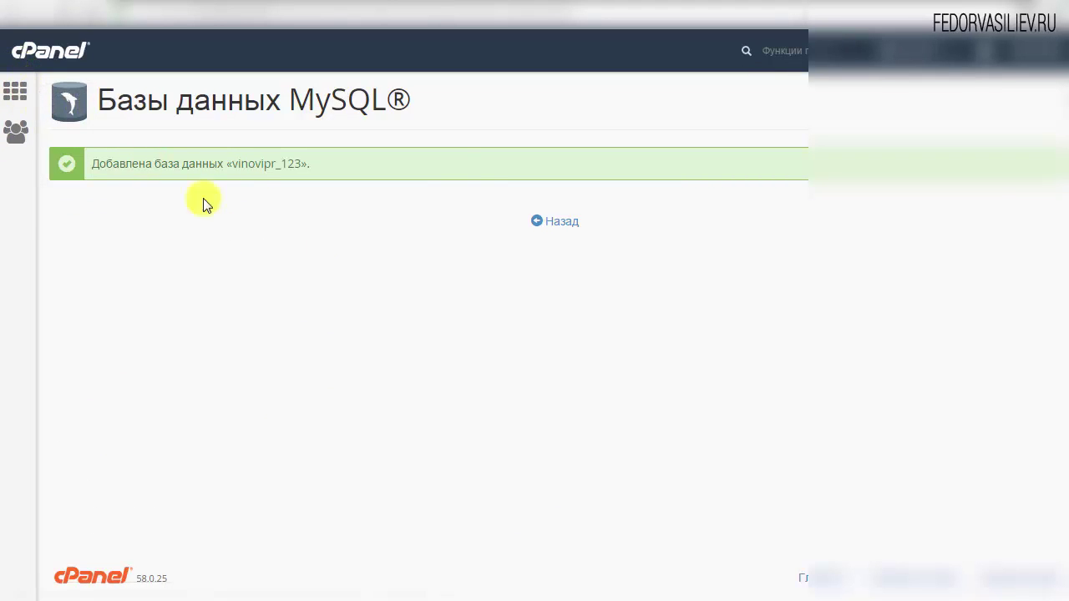
{"action": "left_click", "coordinate": [568, 226]}
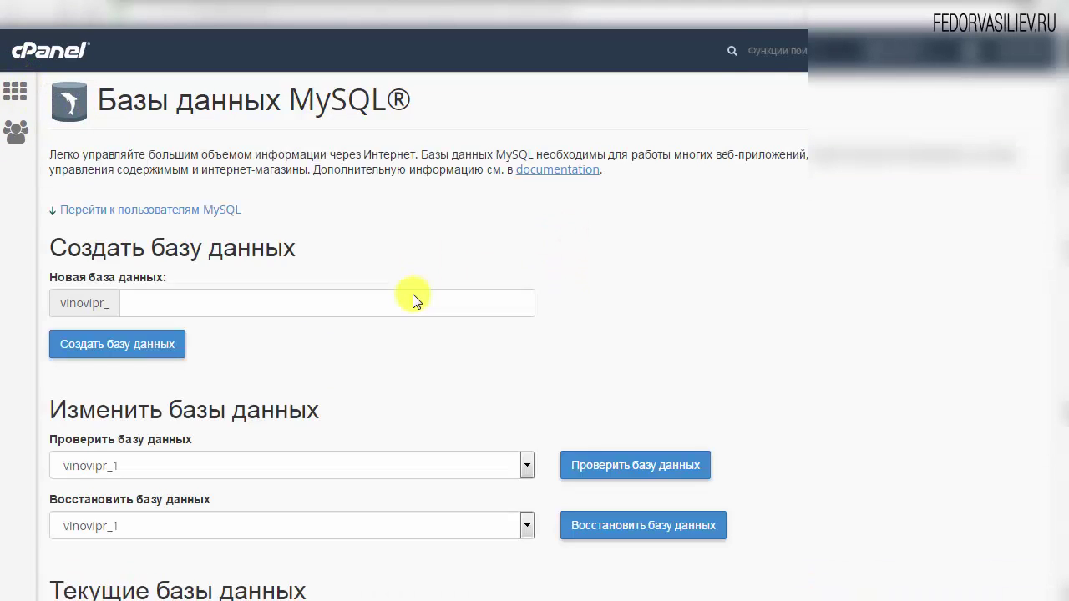
{"action": "scroll", "coordinate": [356, 242], "scroll_direction": "down", "scroll_amount": 3}
Step: Enter 123 as the new MySQL username and type the user's password
{"action": "scroll", "coordinate": [335, 251], "scroll_direction": "down", "scroll_amount": 7}
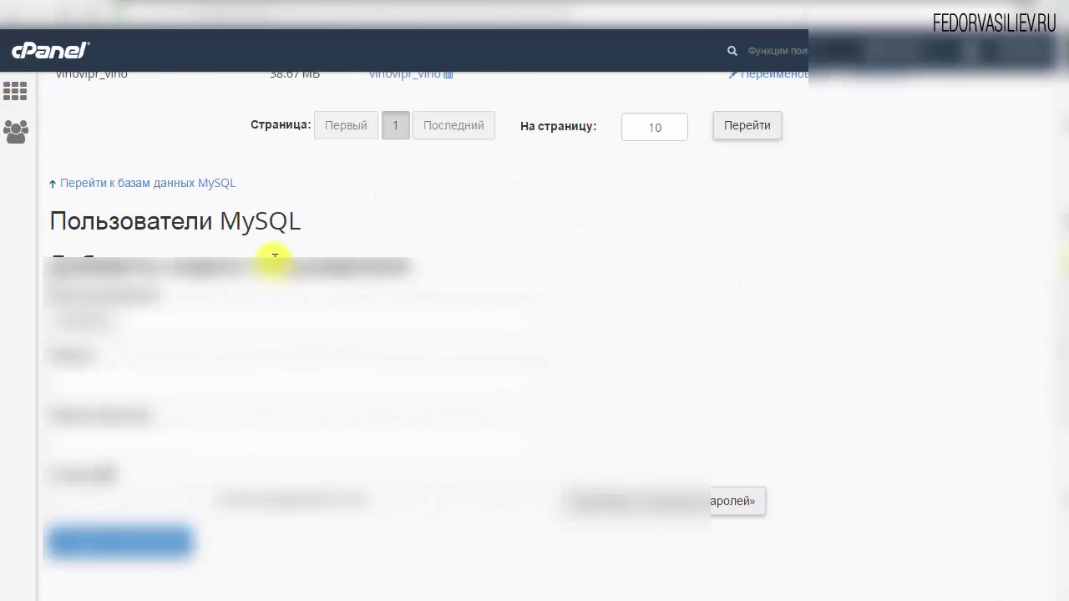
{"action": "left_click", "coordinate": [147, 318]}
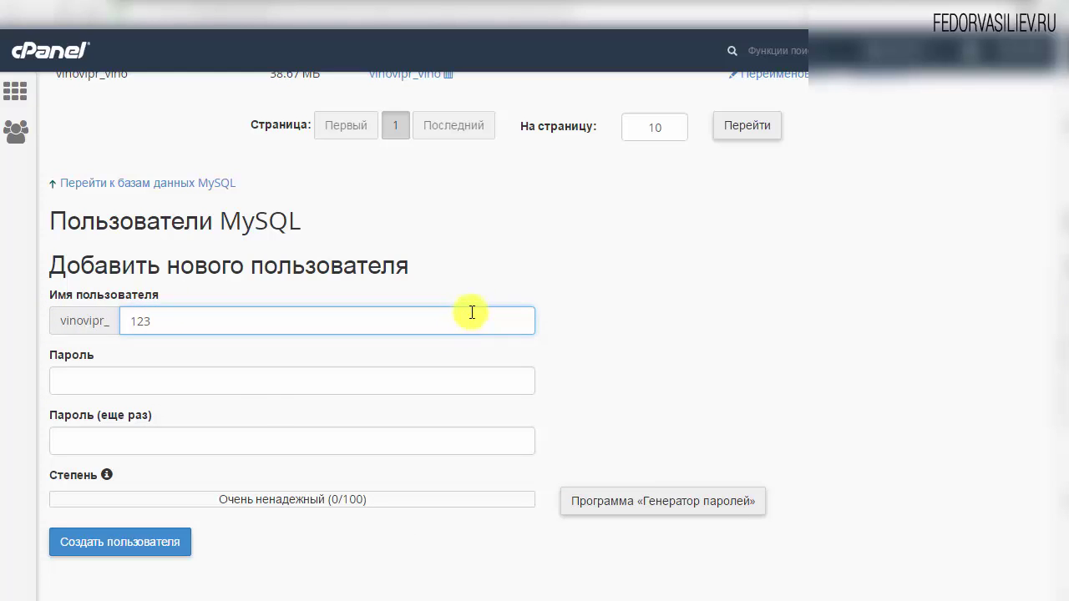
{"action": "left_click", "coordinate": [191, 378]}
{"action": "left_click", "coordinate": [668, 381]}
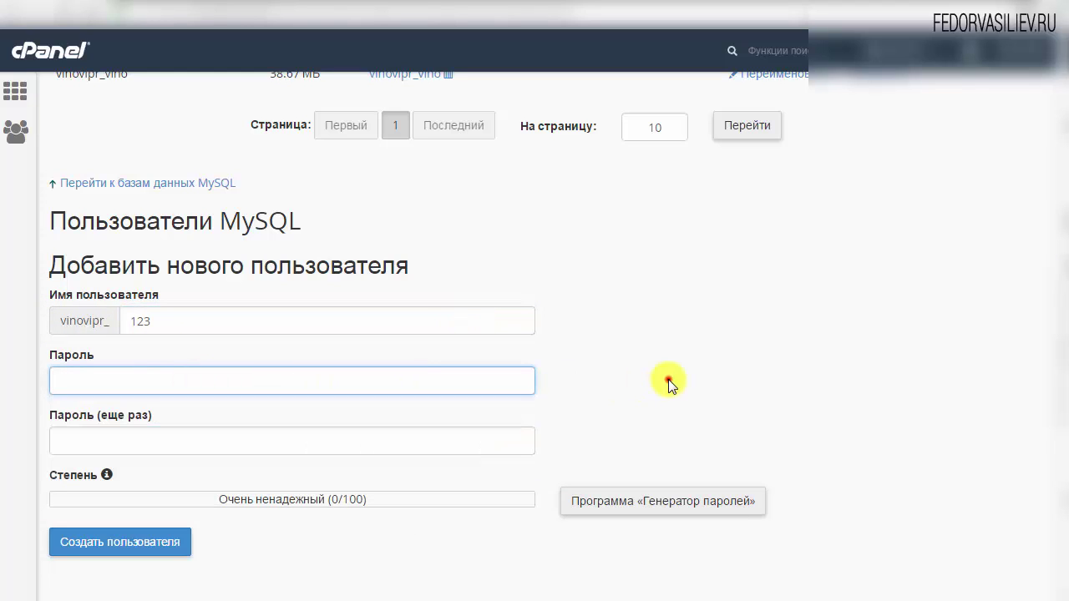
{"action": "left_click", "coordinate": [351, 381]}
Step: Repeat the password and create the vinovipr_123 MySQL user
{"action": "left_click", "coordinate": [182, 440]}
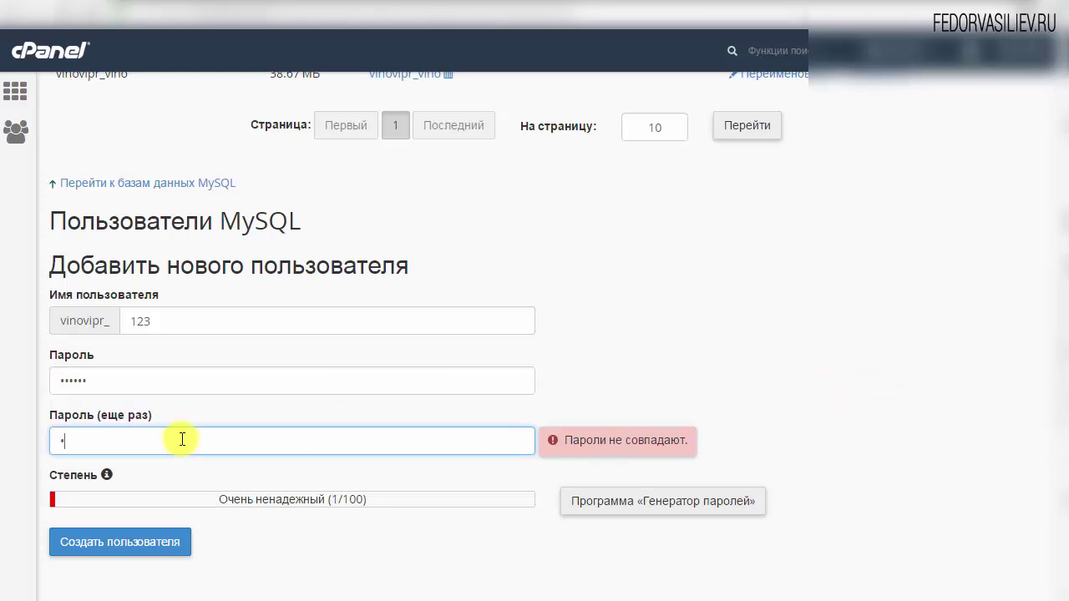
{"action": "left_click", "coordinate": [778, 430]}
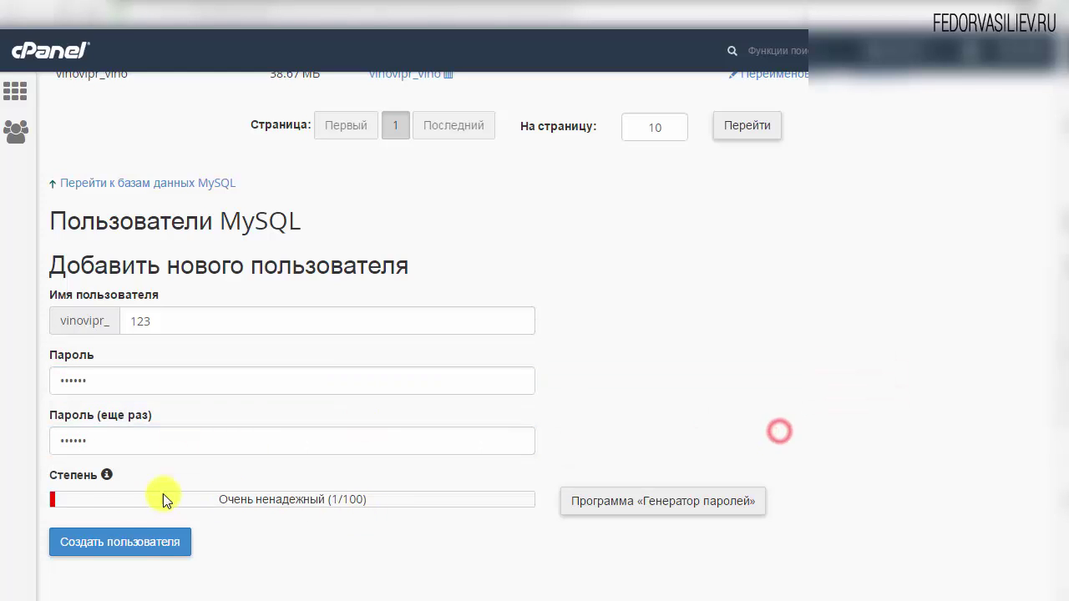
{"action": "scroll", "coordinate": [248, 494], "scroll_direction": "down", "scroll_amount": 1}
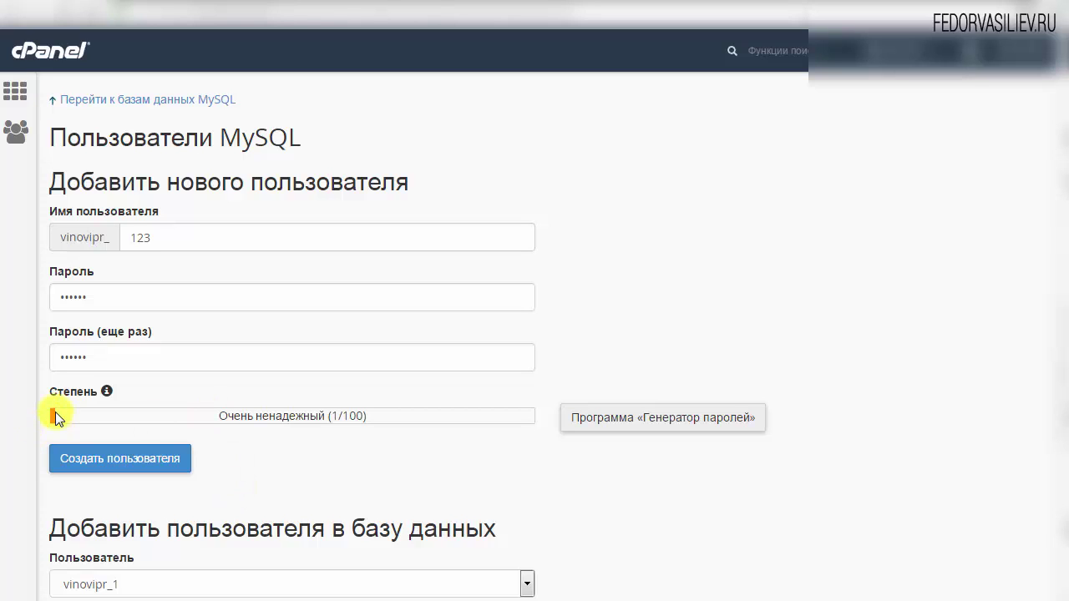
{"action": "left_click", "coordinate": [71, 467]}
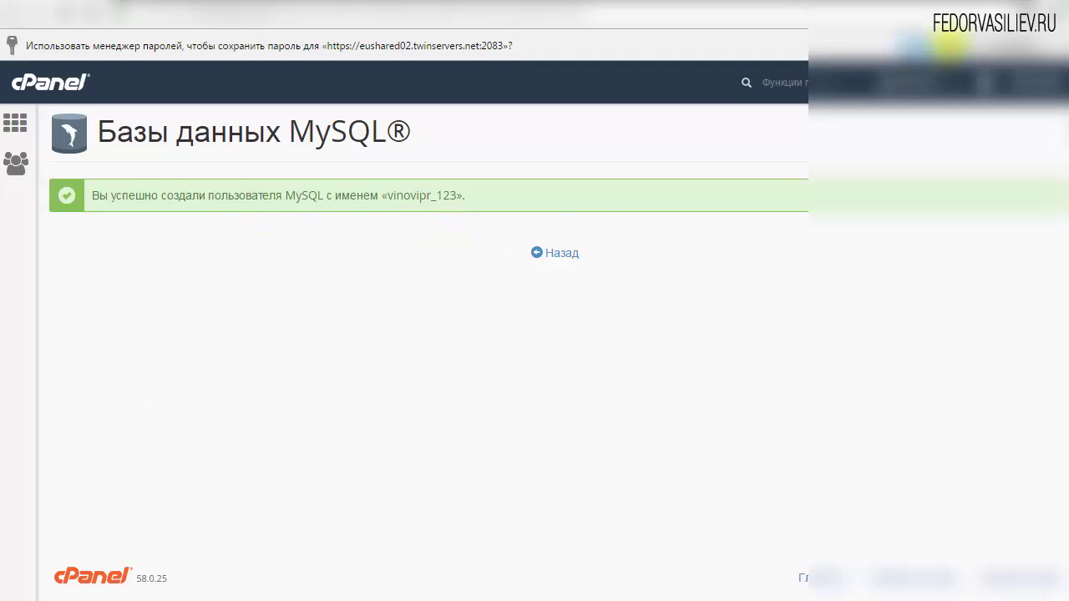
{"action": "left_click", "coordinate": [562, 221]}
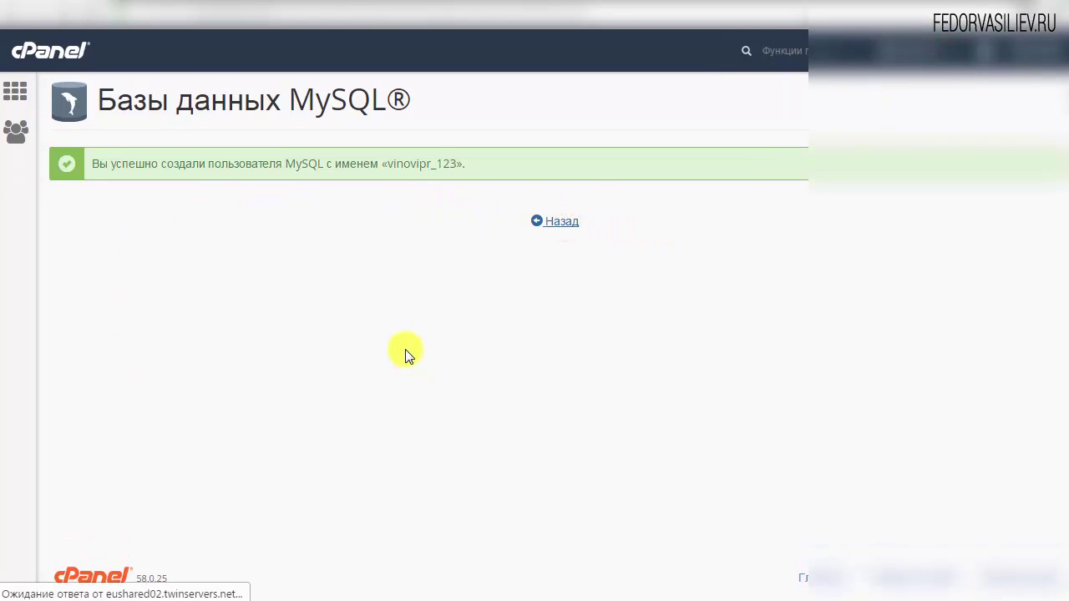
{"action": "scroll", "coordinate": [400, 351], "scroll_direction": "down", "scroll_amount": 10}
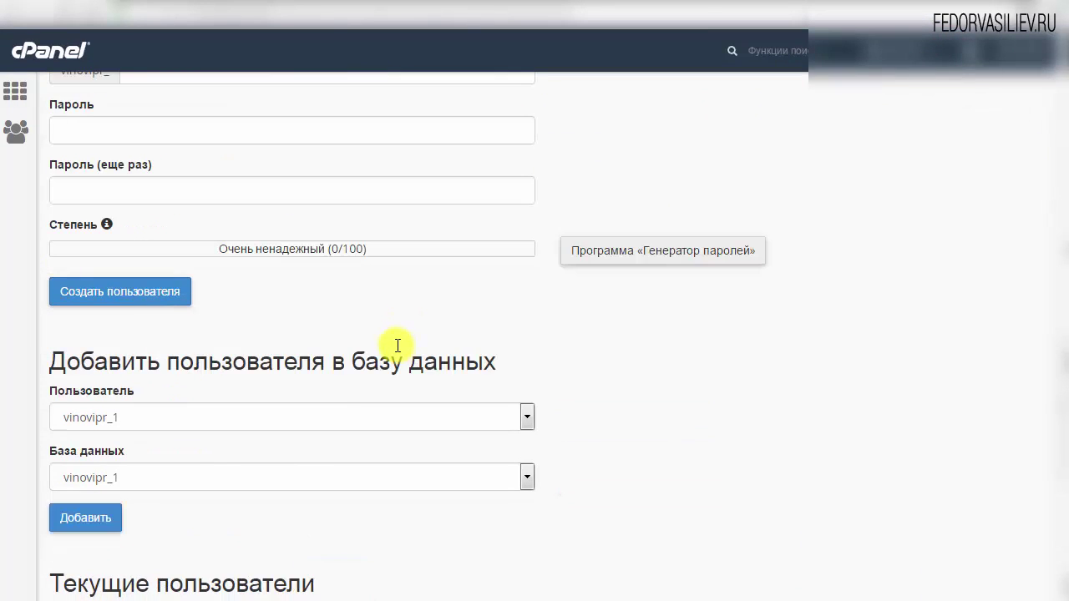
Step: Add user vinovipr_123 to database vinovipr_123
{"action": "left_click_drag", "start_coordinate": [53, 360], "coordinate": [385, 370]}
{"action": "left_click", "coordinate": [446, 373]}
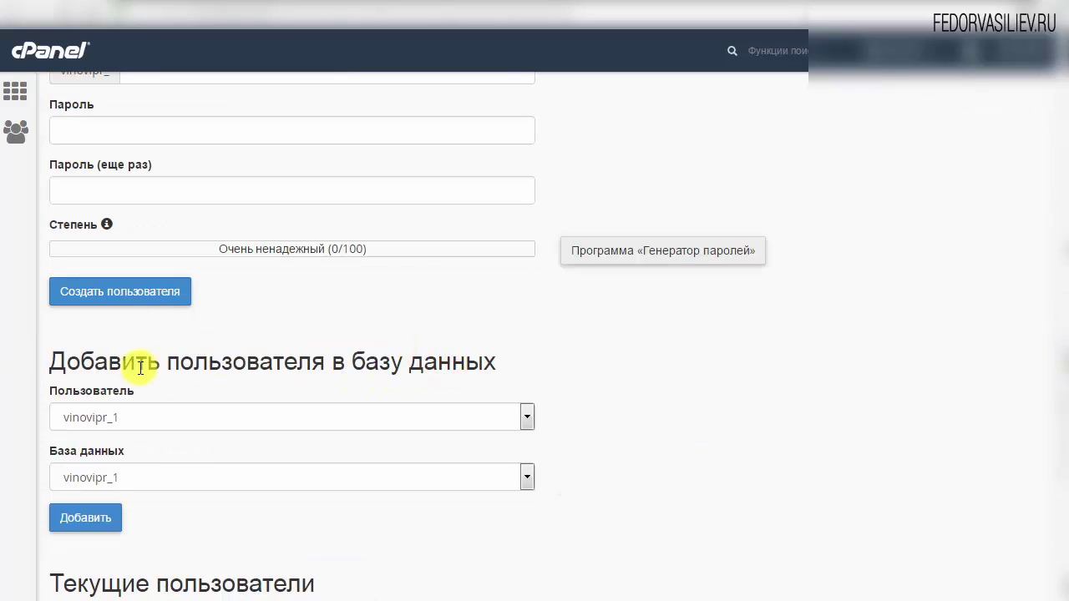
{"action": "left_click", "coordinate": [115, 420]}
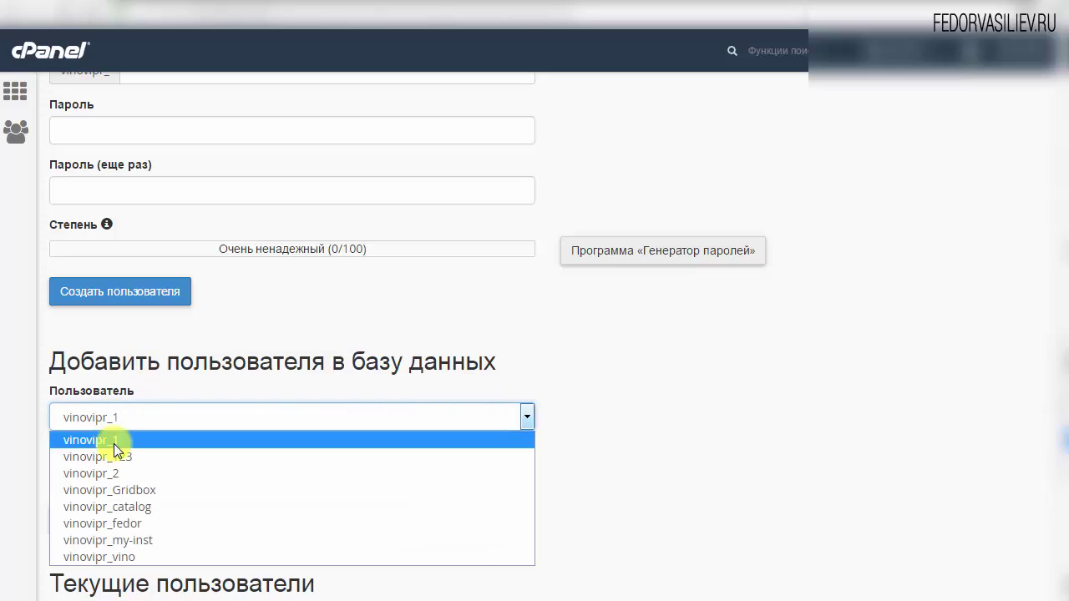
{"action": "left_click", "coordinate": [112, 456]}
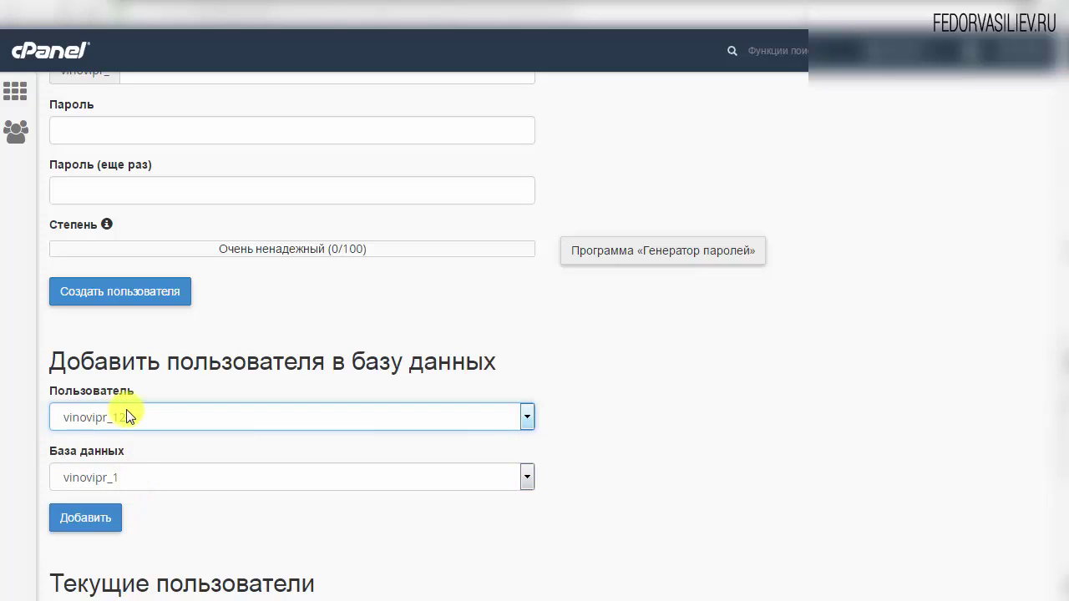
{"action": "left_click", "coordinate": [131, 474]}
{"action": "left_click", "coordinate": [124, 517]}
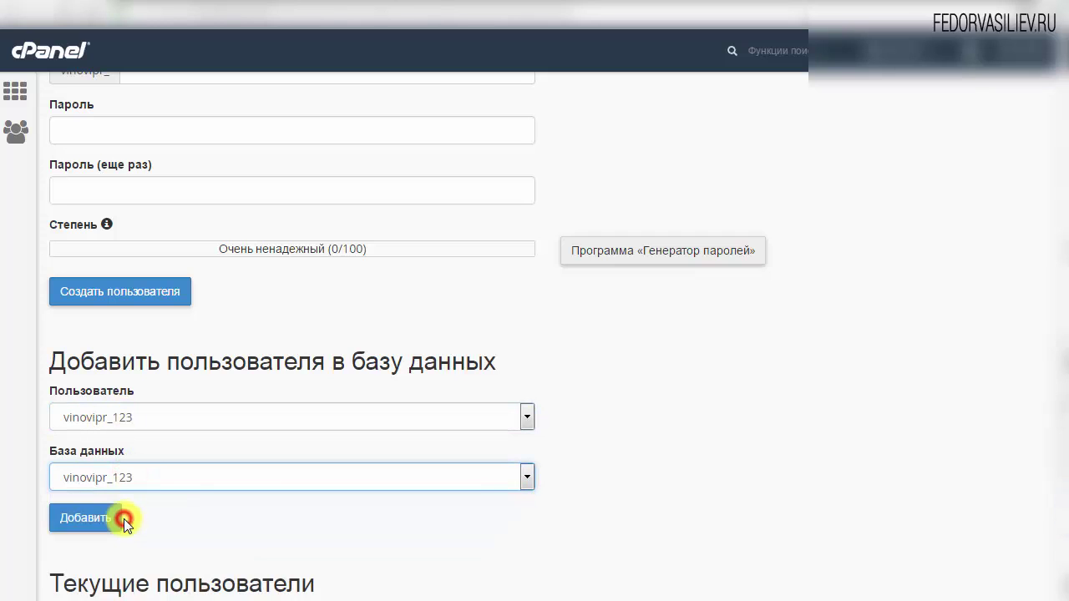
{"action": "scroll", "coordinate": [150, 511], "scroll_direction": "down", "scroll_amount": 3}
{"action": "left_click", "coordinate": [89, 281]}
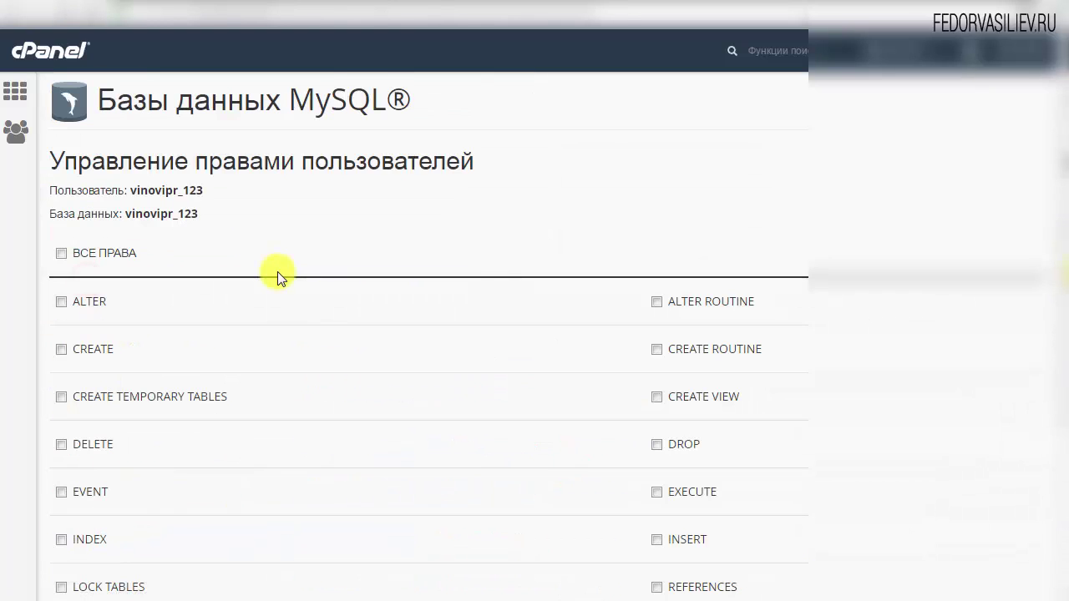
Step: Grant the user ALL PRIVILEGES on the database and save the changes
{"action": "scroll", "coordinate": [251, 334], "scroll_direction": "down", "scroll_amount": 3}
{"action": "scroll", "coordinate": [251, 334], "scroll_direction": "up", "scroll_amount": 3}
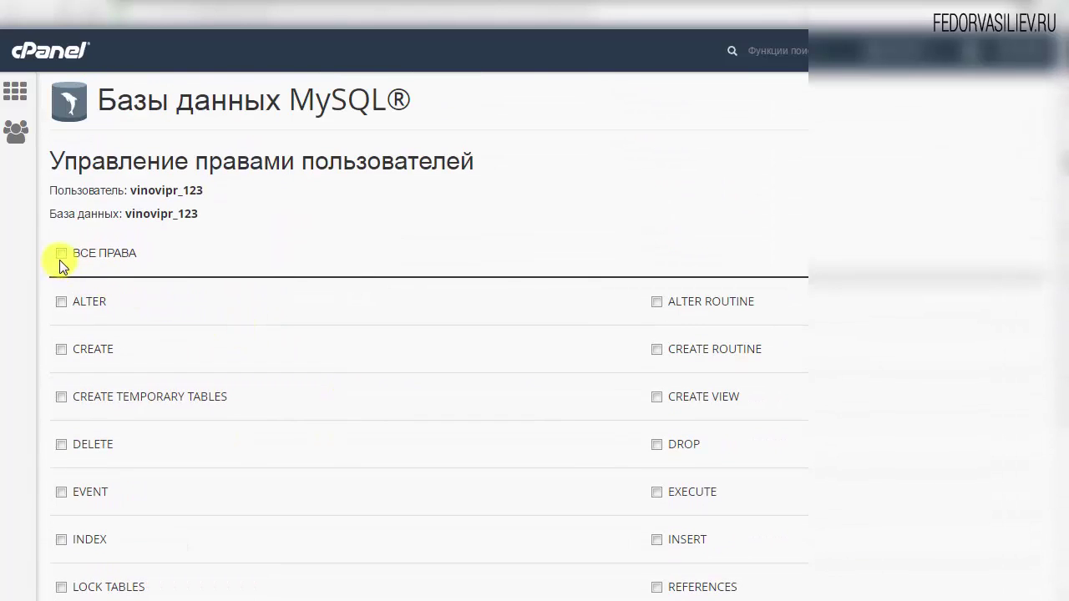
{"action": "scroll", "coordinate": [167, 317], "scroll_direction": "down", "scroll_amount": 2}
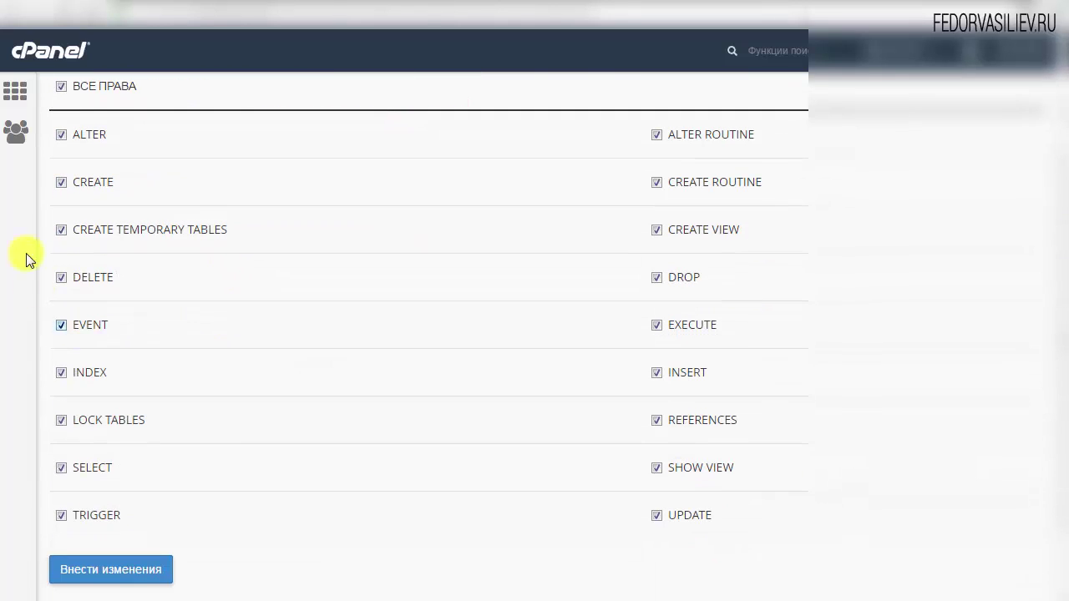
{"action": "left_click", "coordinate": [107, 572]}
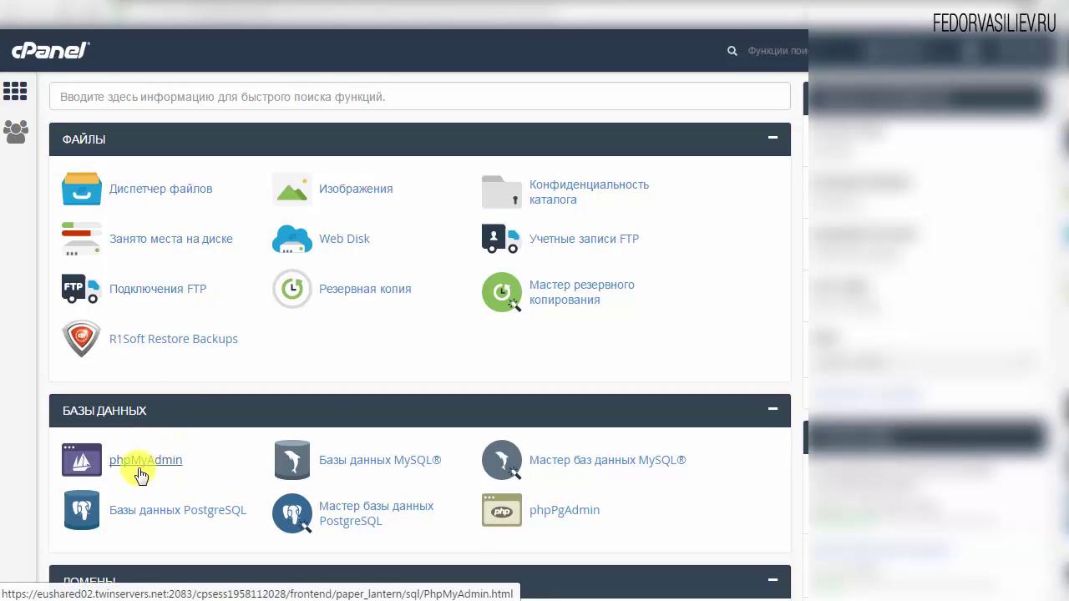
Step: Open phpMyAdmin and select the empty vinovipr_123 database
{"action": "scroll", "coordinate": [30, 447], "scroll_direction": "down", "scroll_amount": 3}
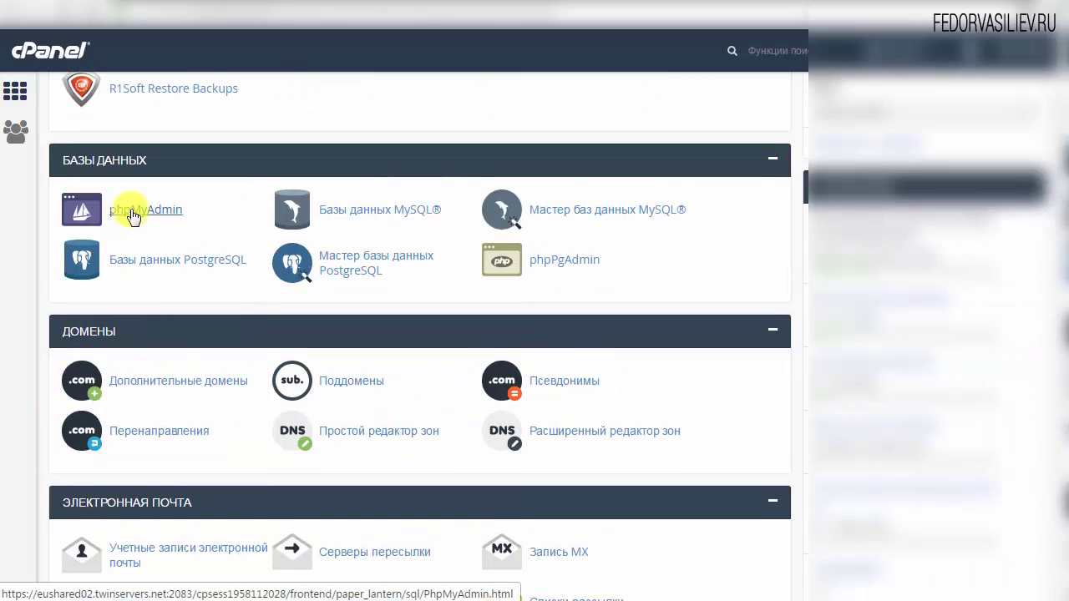
{"action": "left_click", "coordinate": [130, 209]}
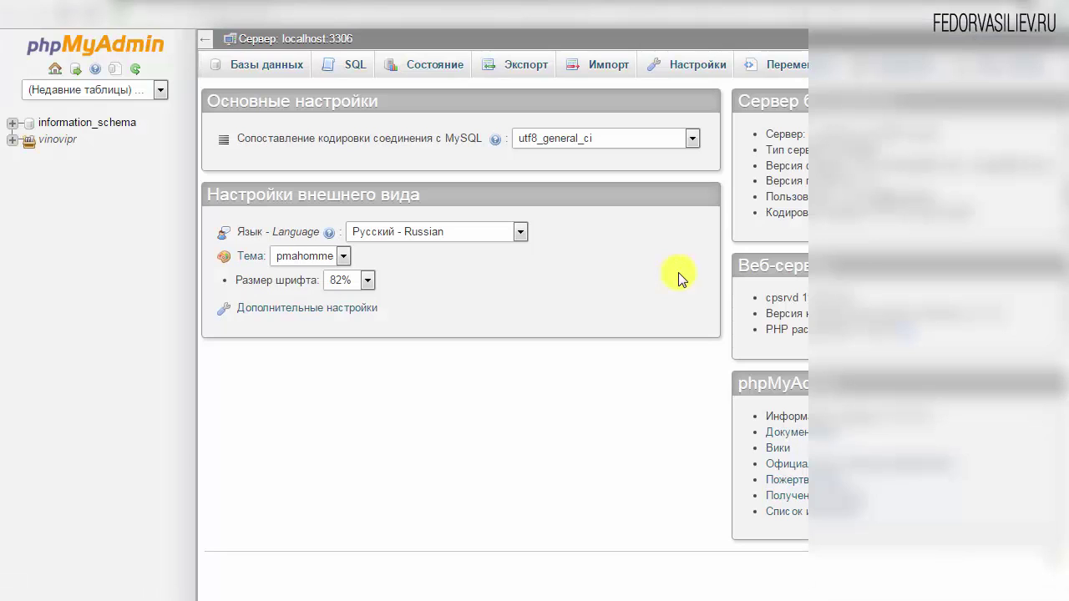
{"action": "left_click", "coordinate": [12, 139]}
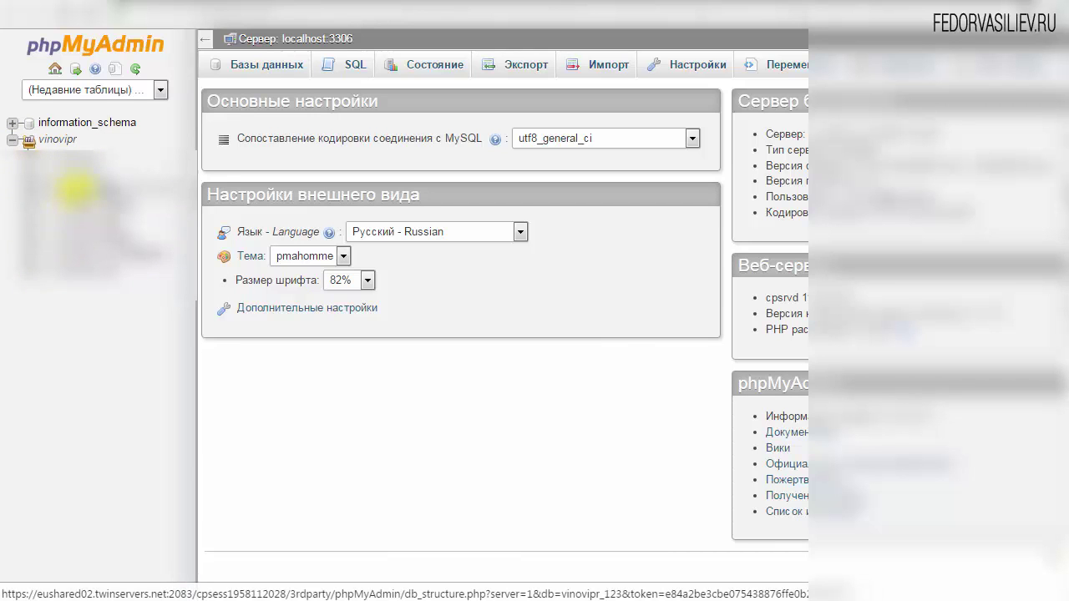
{"action": "left_click", "coordinate": [75, 190]}
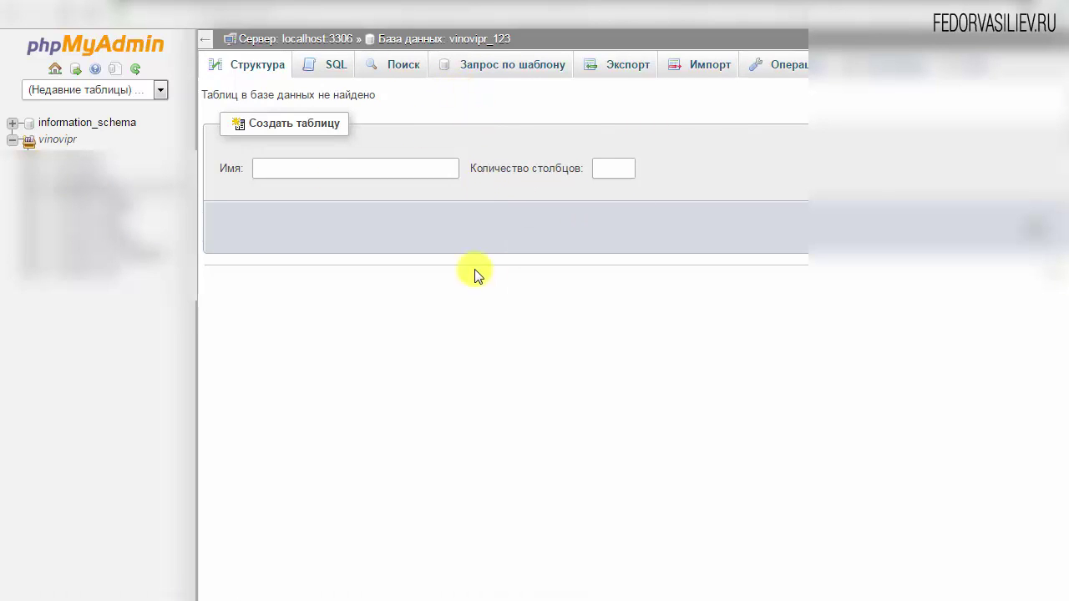
Step: Import the 123.sql dump into vinovipr_123 and check its 87 tables
{"action": "left_click", "coordinate": [709, 65]}
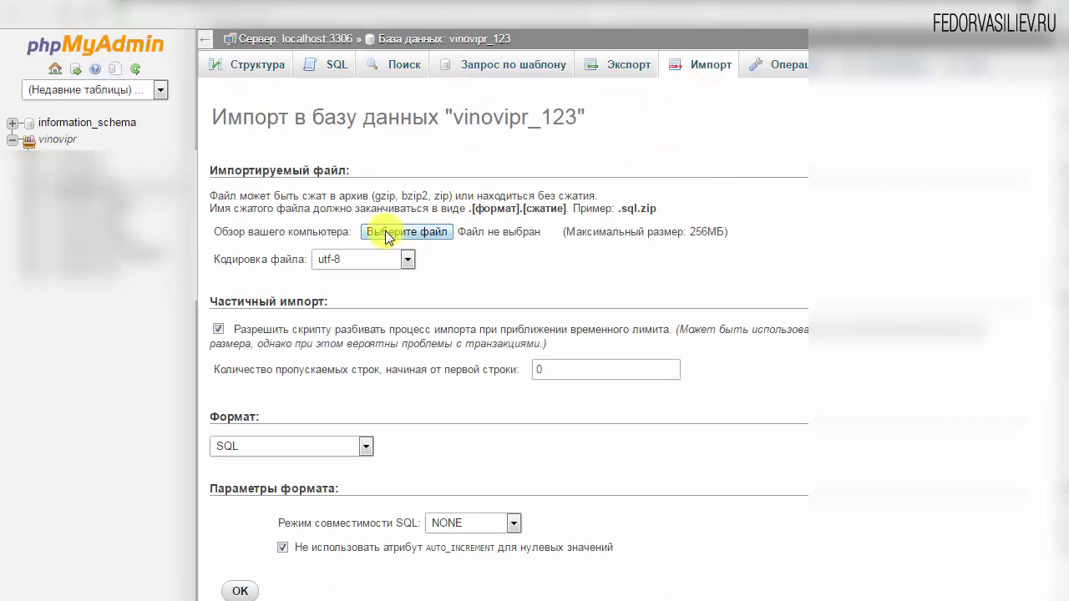
{"action": "left_click", "coordinate": [368, 237]}
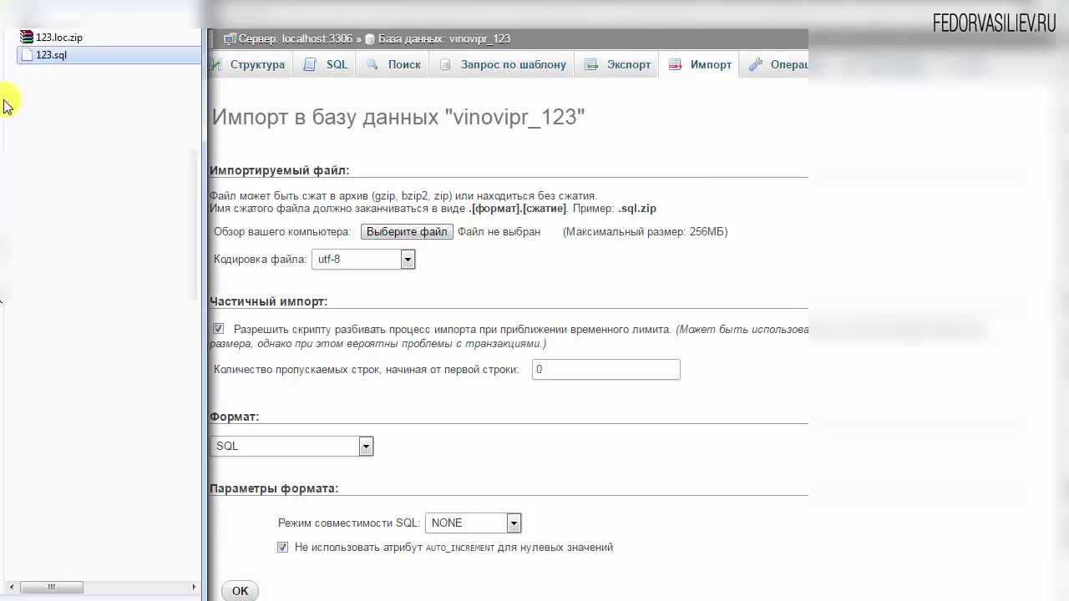
{"action": "left_click_drag", "start_coordinate": [32, 64], "coordinate": [470, 232]}
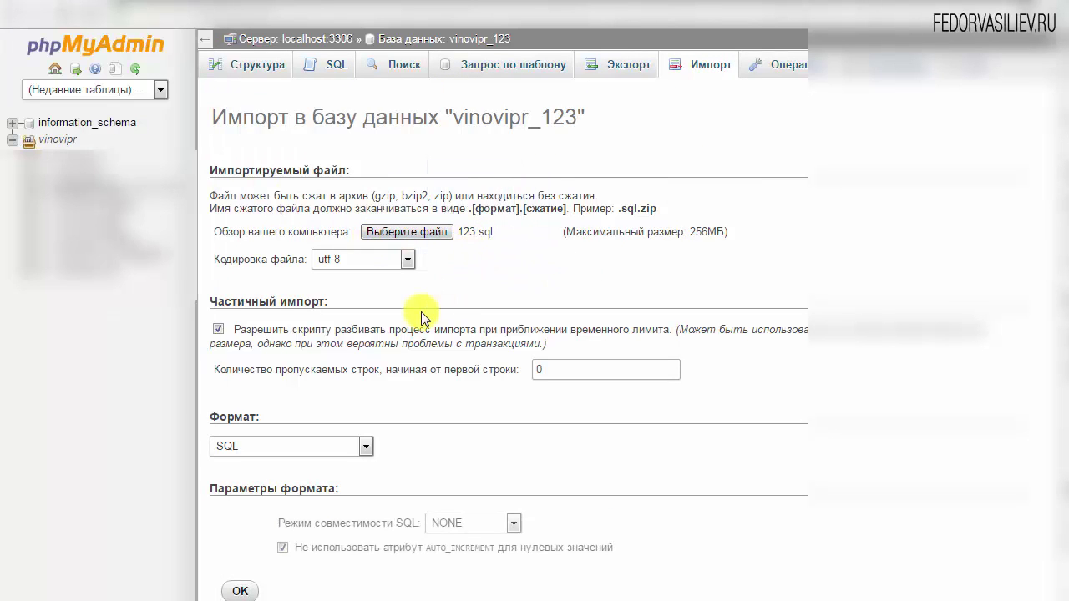
{"action": "scroll", "coordinate": [422, 306], "scroll_direction": "down", "scroll_amount": 1}
{"action": "left_click", "coordinate": [238, 547]}
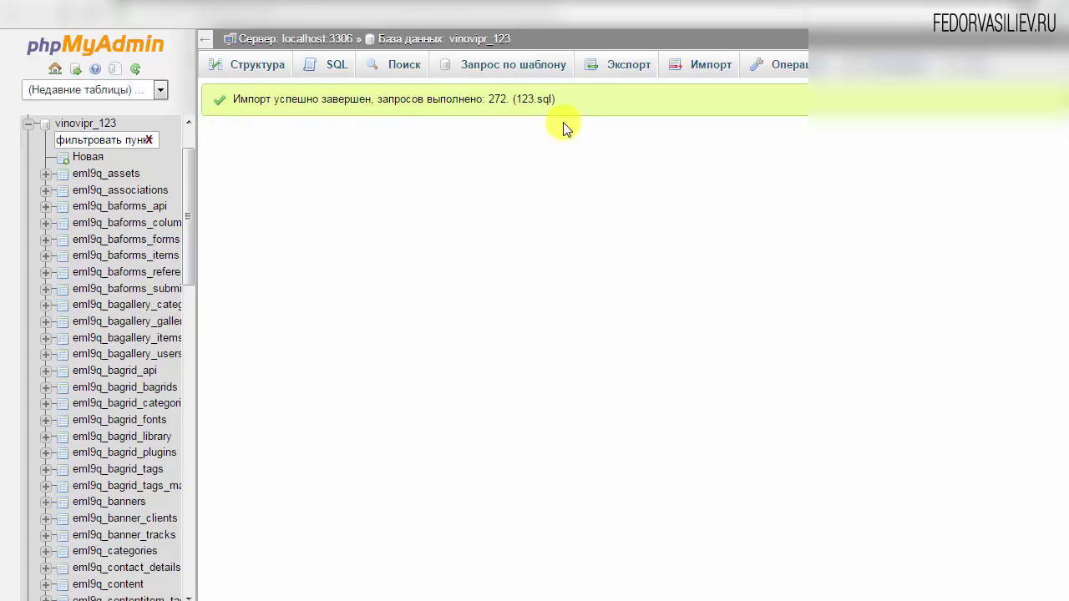
{"action": "left_click", "coordinate": [300, 40]}
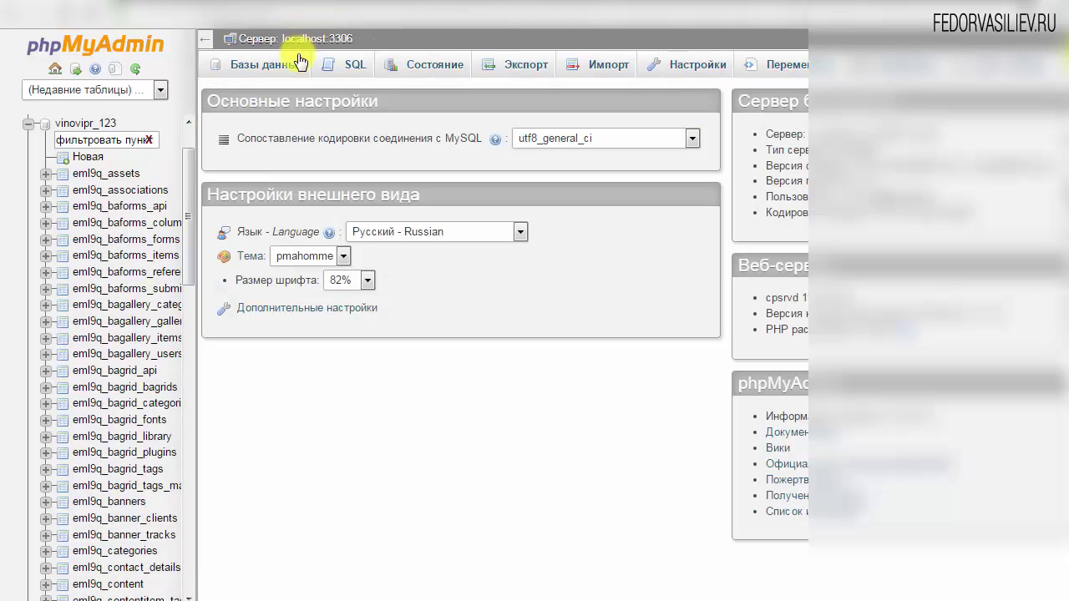
{"action": "scroll", "coordinate": [298, 220], "scroll_direction": "down", "scroll_amount": 15}
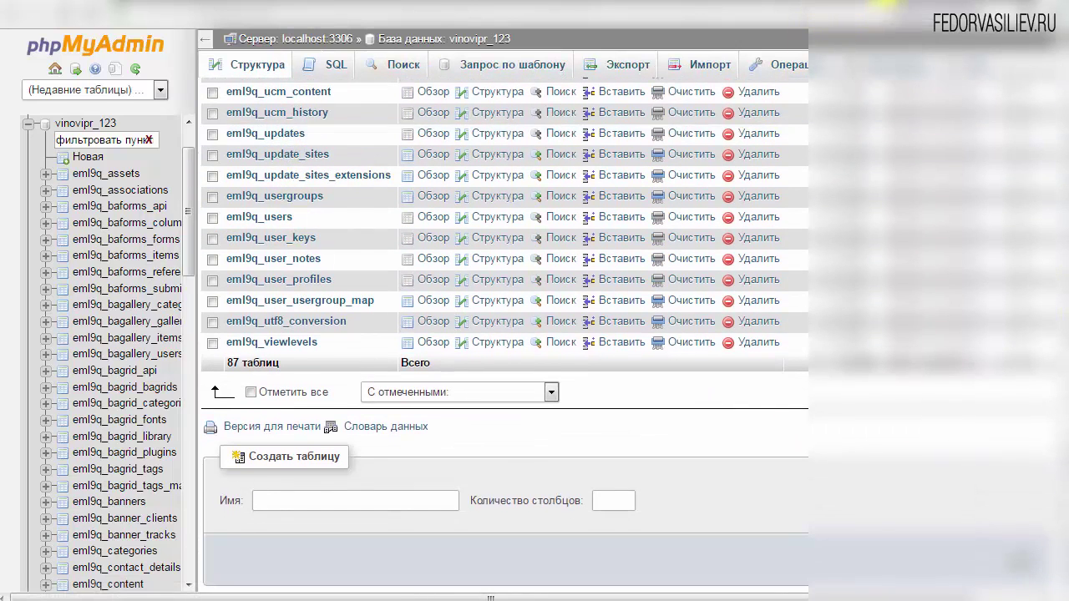
{"action": "left_click", "coordinate": [856, 5]}
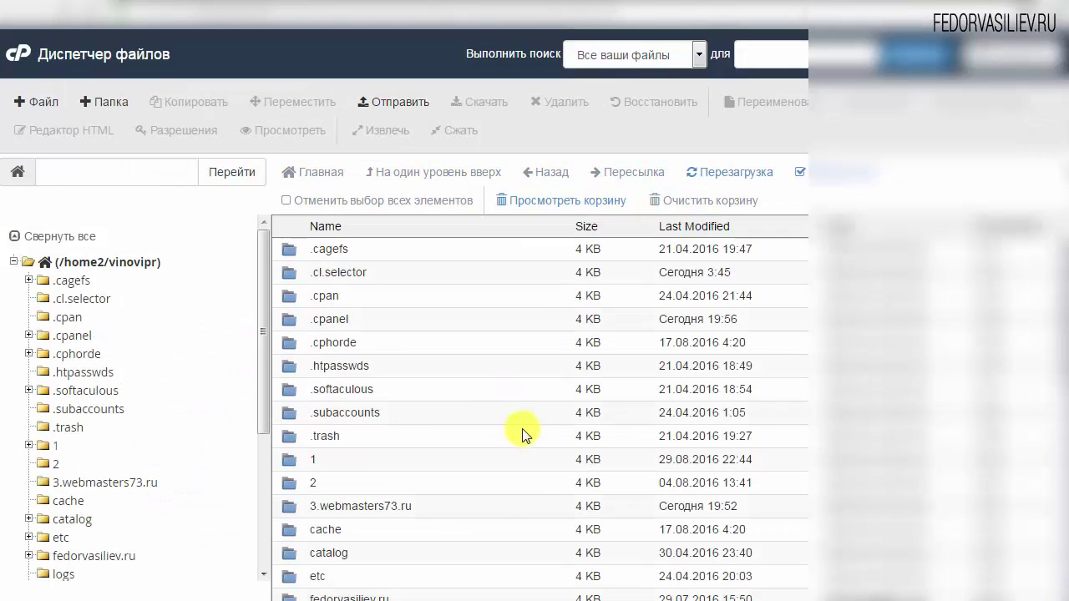
Step: Extract 123.loc.zip into the /3.webmasters73.ru/ folder
{"action": "double_click", "coordinate": [289, 506]}
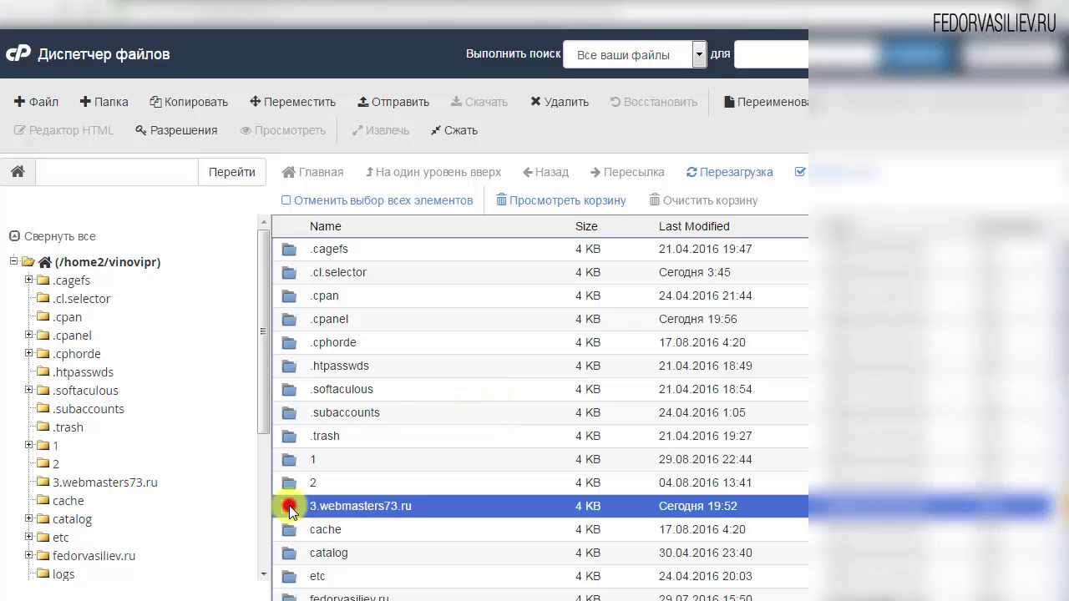
{"action": "left_click", "coordinate": [375, 252]}
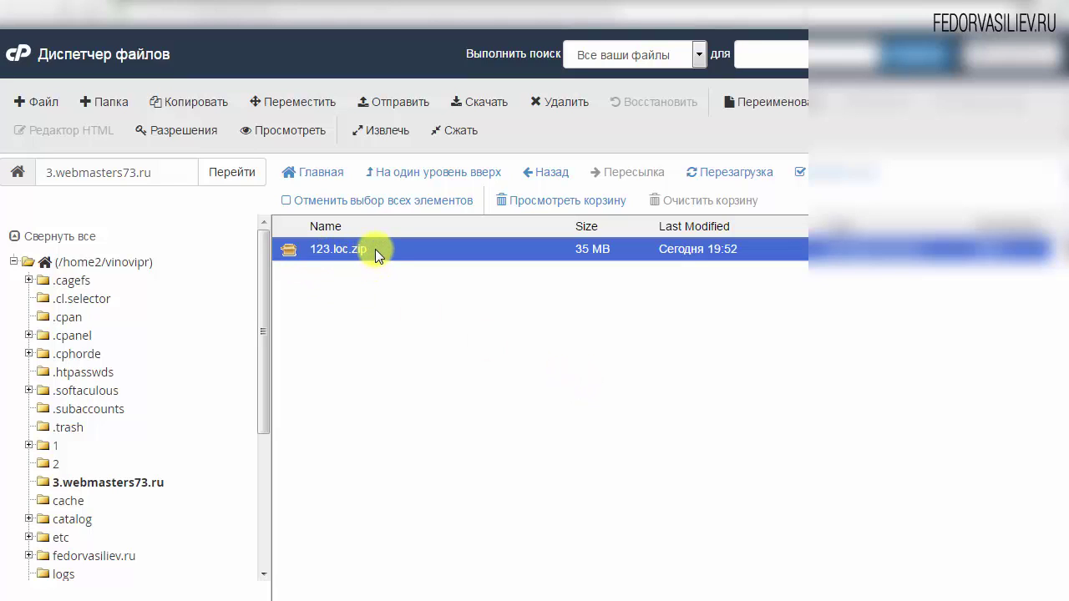
{"action": "left_click", "coordinate": [381, 134]}
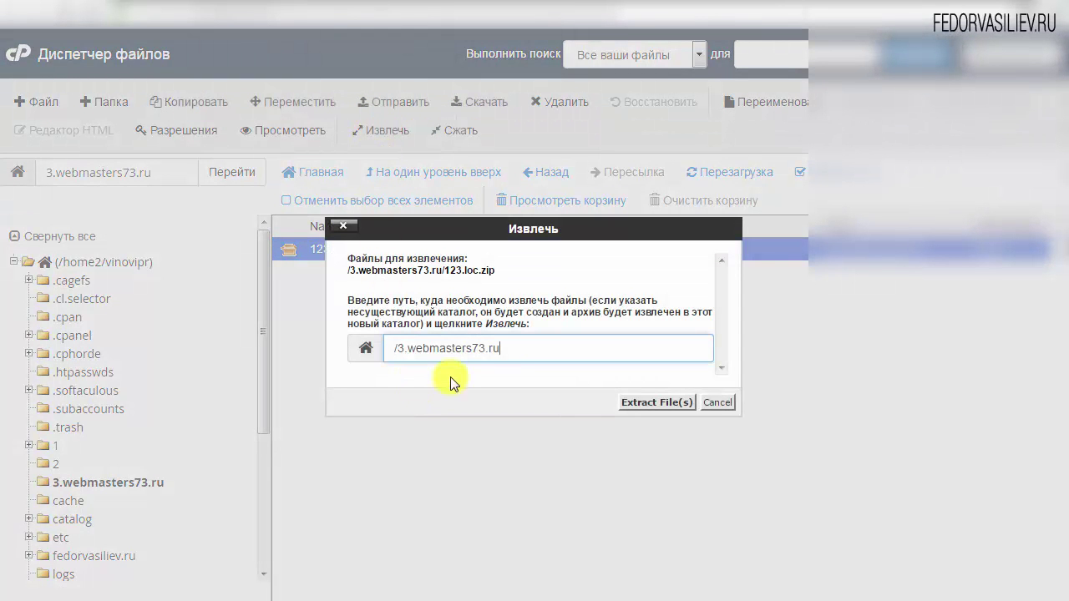
{"action": "triple_click", "coordinate": [510, 349]}
{"action": "left_click", "coordinate": [528, 349]}
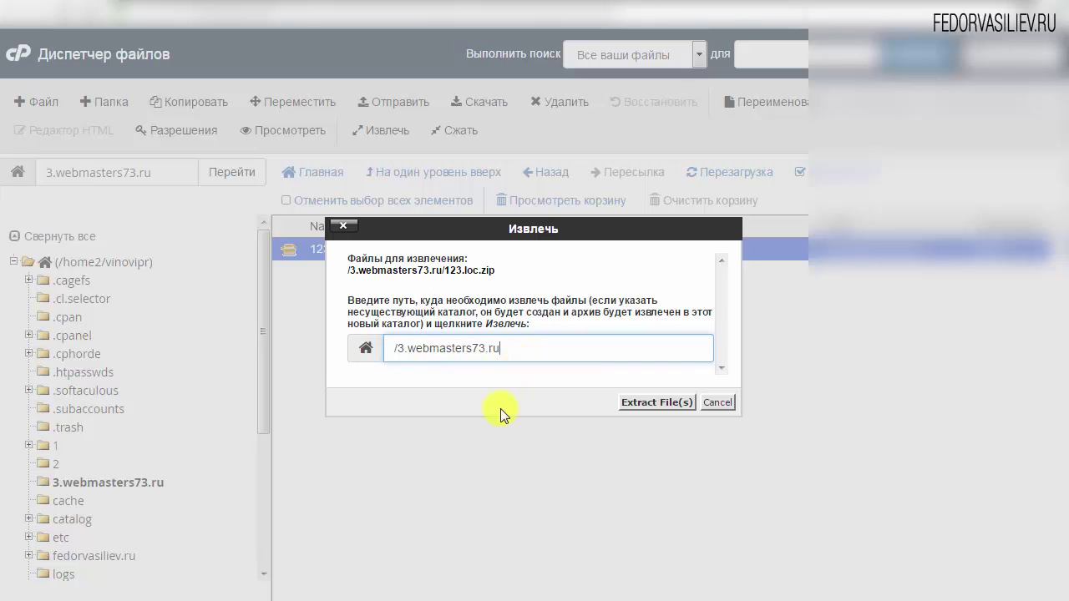
{"action": "type", "text": "/"}
{"action": "left_click", "coordinate": [649, 403]}
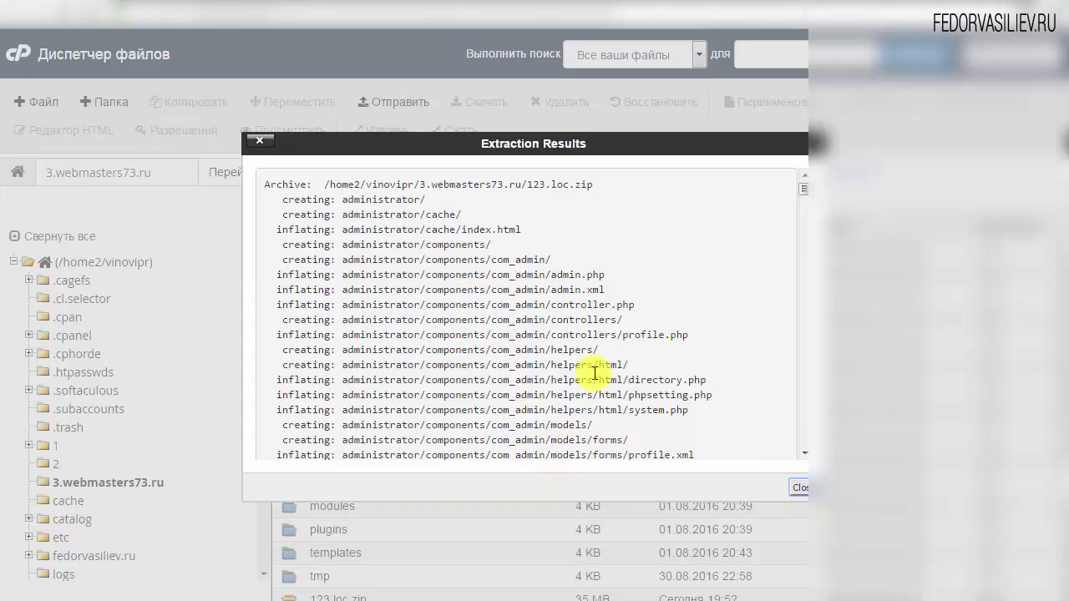
Step: Close the extraction results and scroll through the unpacked Joomla files
{"action": "left_click", "coordinate": [796, 487]}
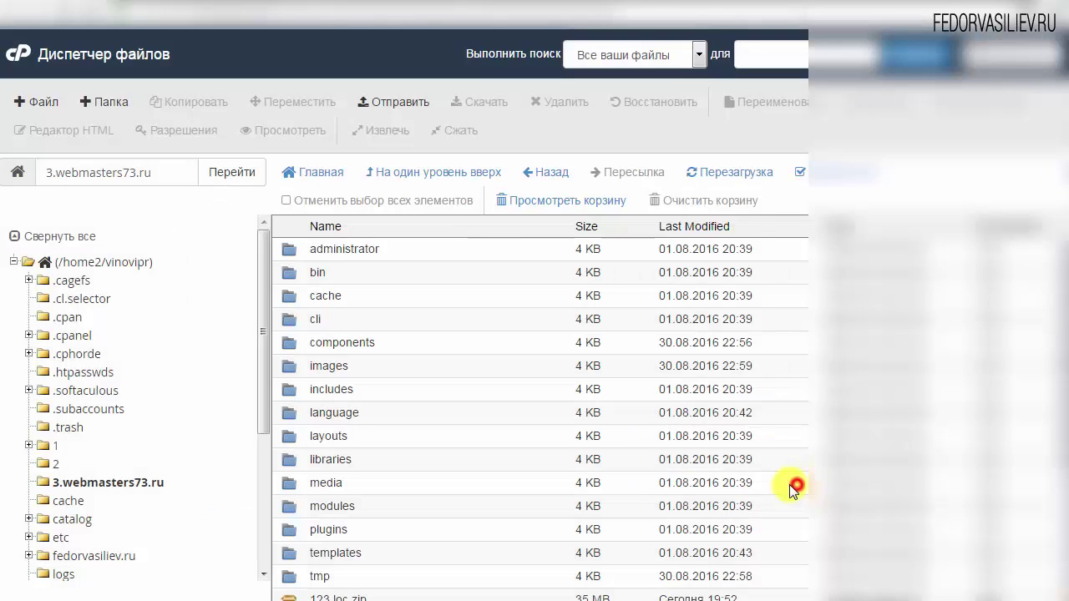
{"action": "scroll", "coordinate": [437, 404], "scroll_direction": "down", "scroll_amount": 3}
{"action": "scroll", "coordinate": [426, 414], "scroll_direction": "up", "scroll_amount": 1}
{"action": "scroll", "coordinate": [373, 441], "scroll_direction": "down", "scroll_amount": 3}
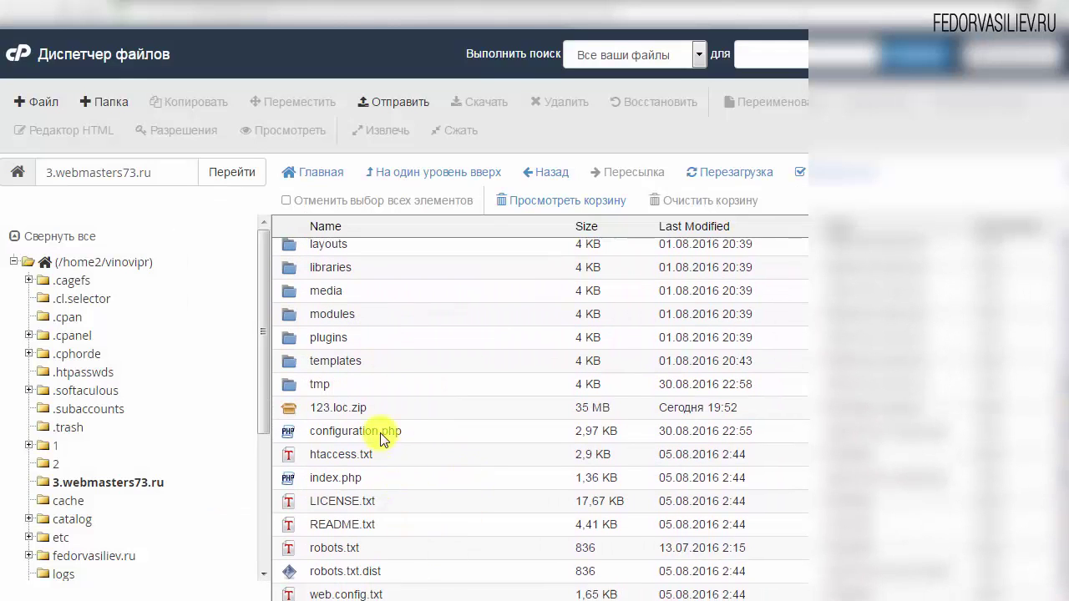
{"action": "scroll", "coordinate": [376, 409], "scroll_direction": "up", "scroll_amount": 5}
{"action": "scroll", "coordinate": [370, 375], "scroll_direction": "down", "scroll_amount": 1}
{"action": "scroll", "coordinate": [370, 375], "scroll_direction": "up", "scroll_amount": 1}
{"action": "scroll", "coordinate": [372, 380], "scroll_direction": "down", "scroll_amount": 5}
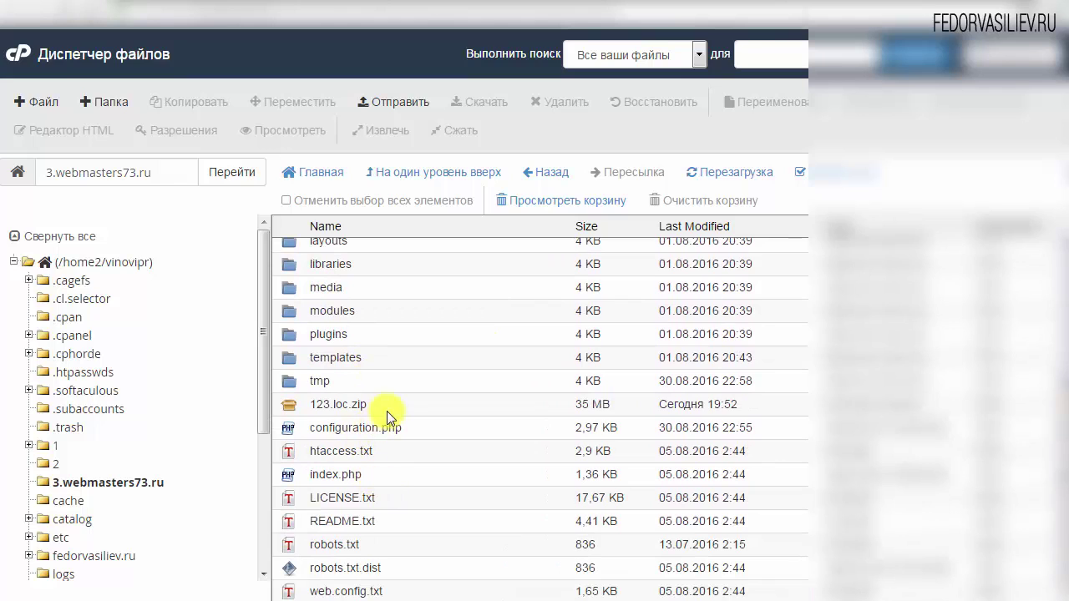
Step: Permanently delete 123.loc.zip, skipping the trash, and select configuration.php
{"action": "left_click", "coordinate": [383, 407]}
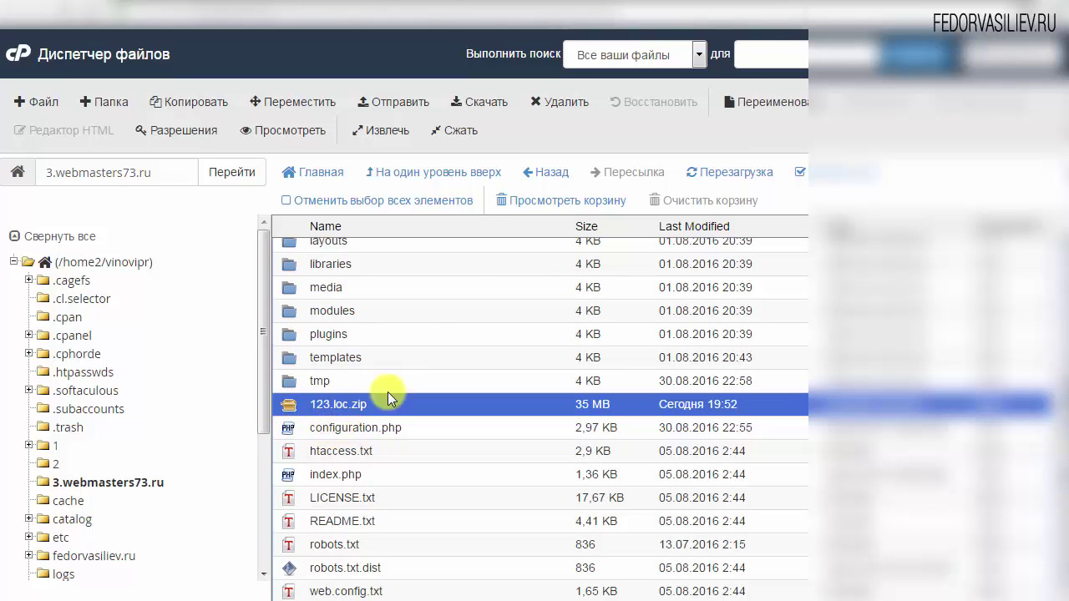
{"action": "left_click", "coordinate": [559, 114]}
{"action": "left_click", "coordinate": [362, 323]}
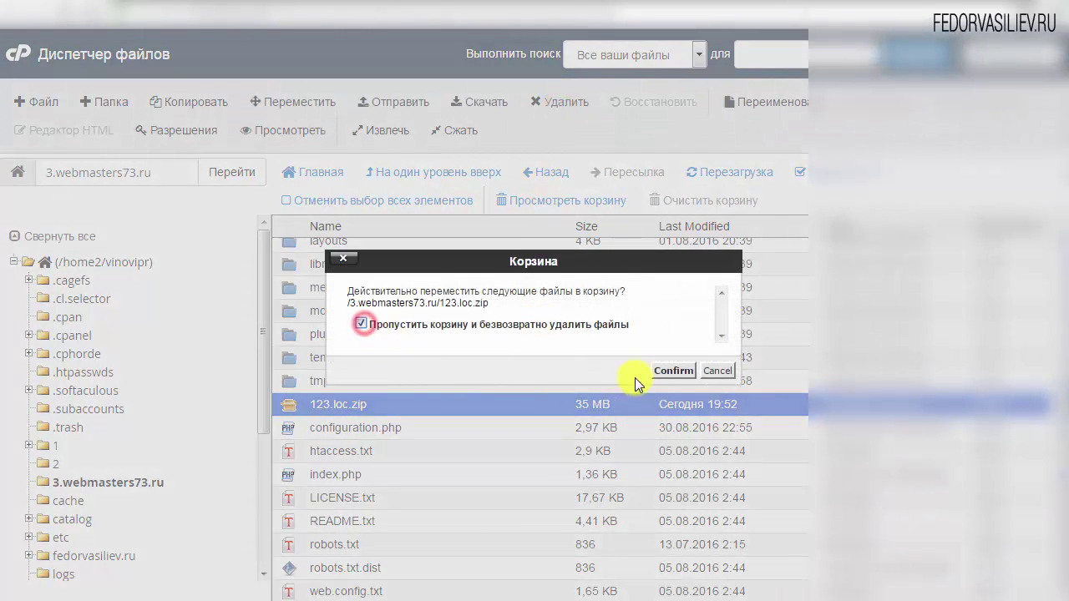
{"action": "left_click", "coordinate": [673, 370]}
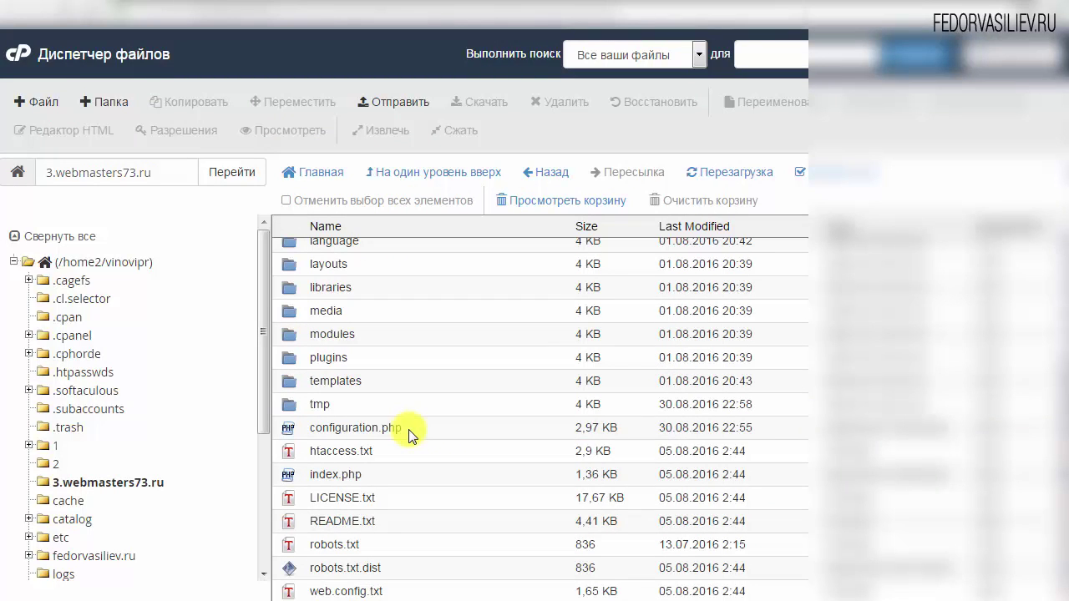
{"action": "left_click", "coordinate": [376, 429]}
{"action": "scroll", "coordinate": [351, 434], "scroll_direction": "up", "scroll_amount": 2}
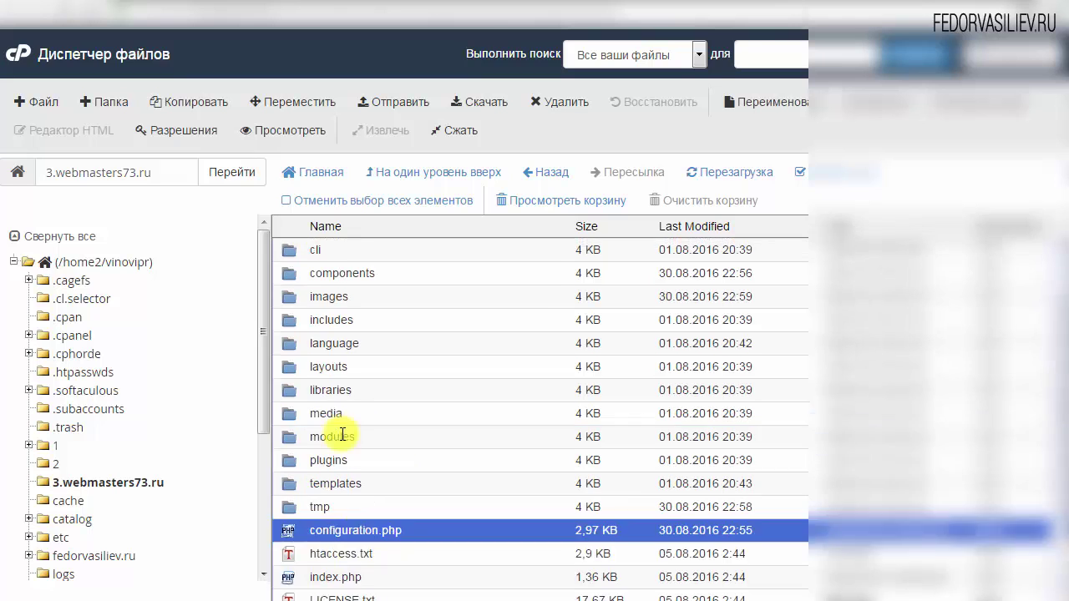
{"action": "scroll", "coordinate": [342, 438], "scroll_direction": "down", "scroll_amount": 2}
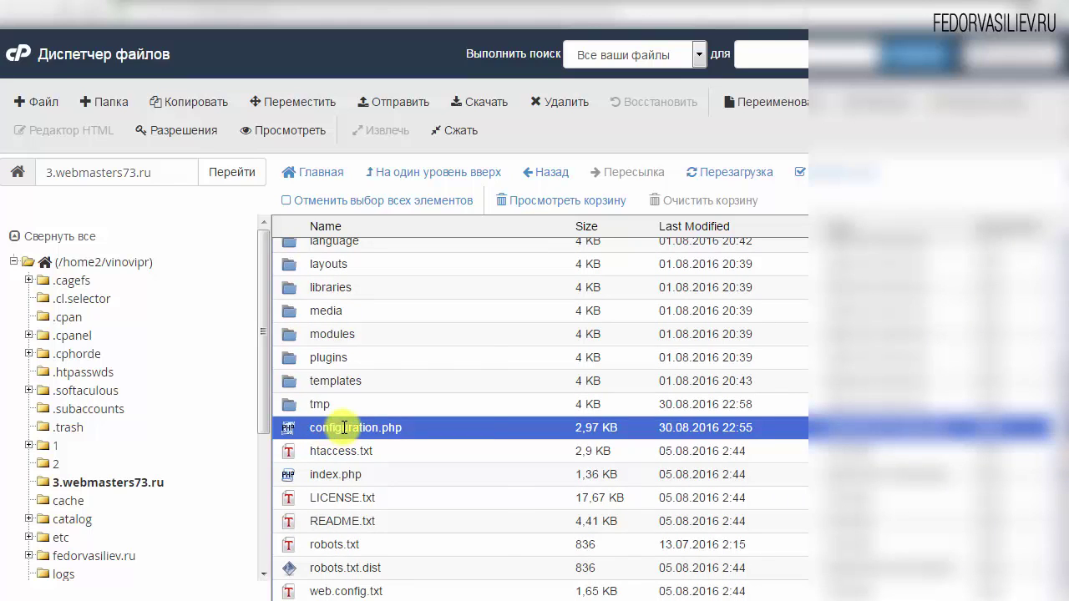
Step: Open configuration.php in the editor and highlight the $host = 'localhost' line
{"action": "right_click", "coordinate": [344, 427]}
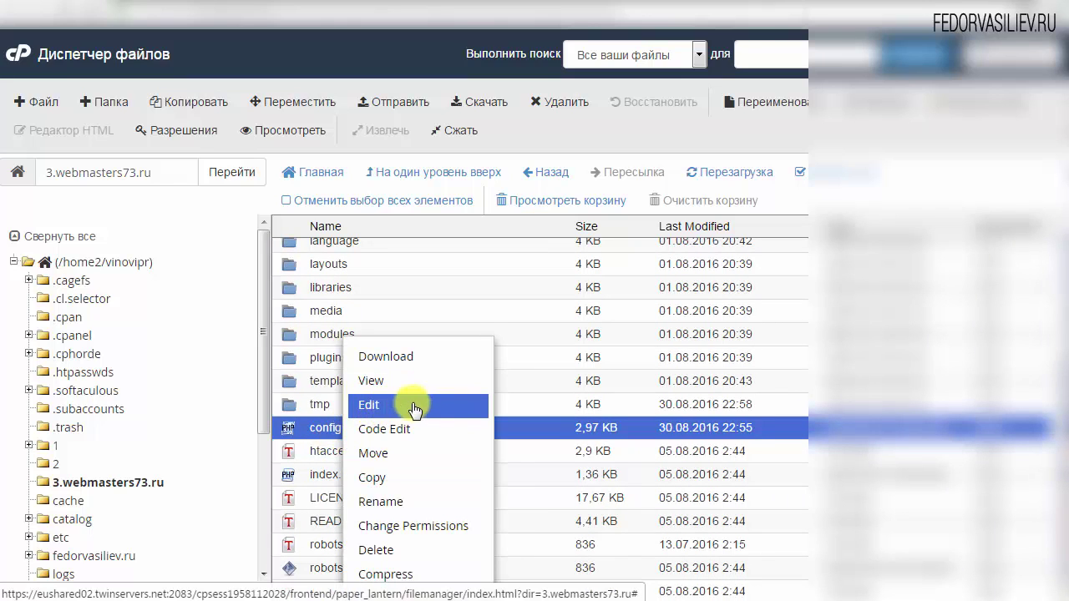
{"action": "left_click", "coordinate": [365, 406]}
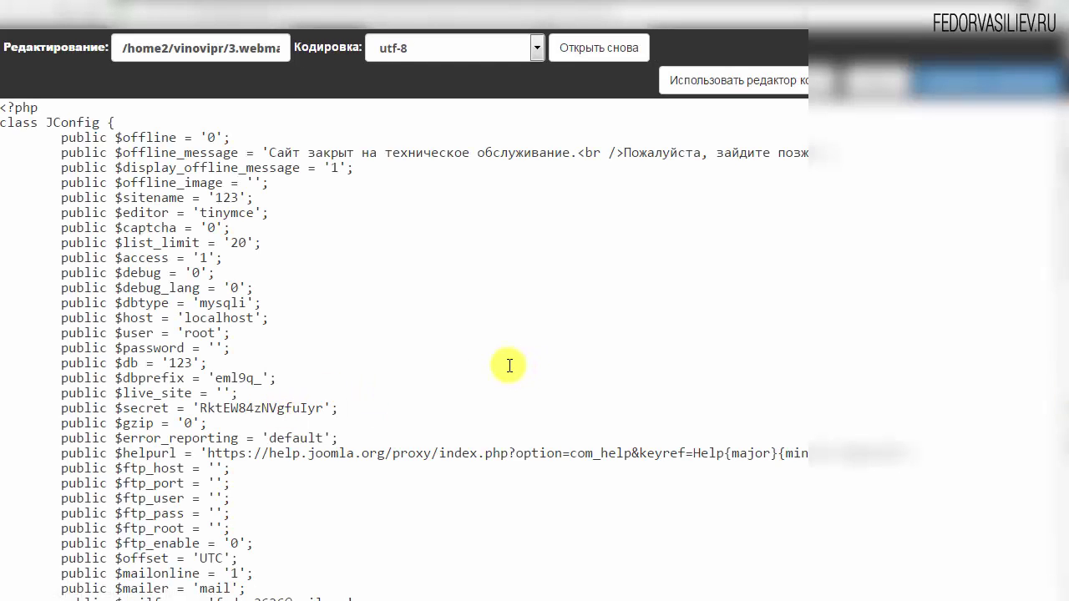
{"action": "left_click_drag", "start_coordinate": [269, 318], "coordinate": [63, 319]}
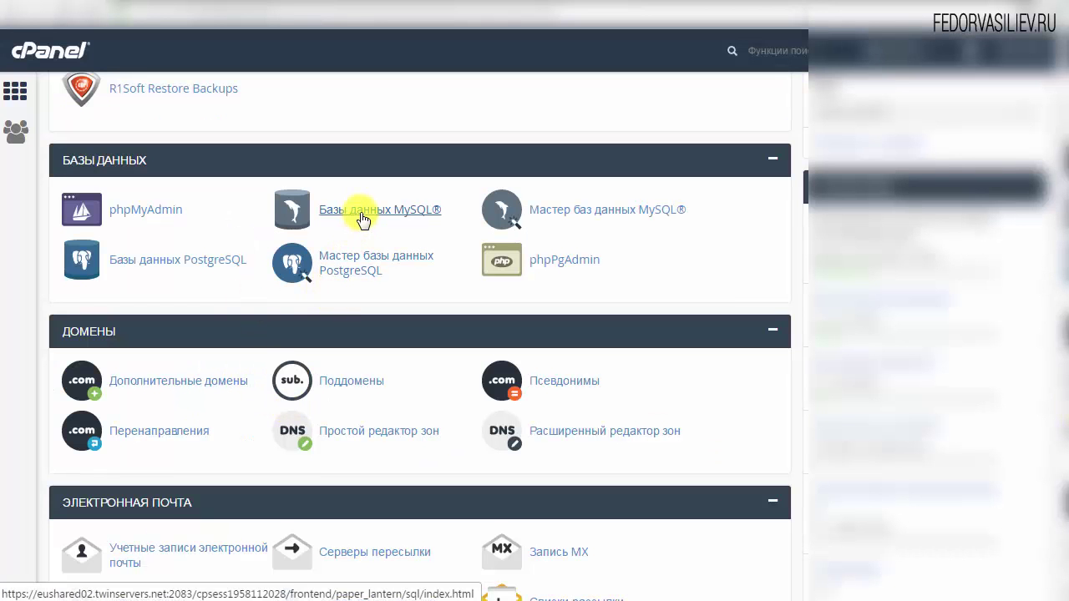
Step: Copy the vinovipr_123 database name from the Current Databases list
{"action": "left_click", "coordinate": [360, 214]}
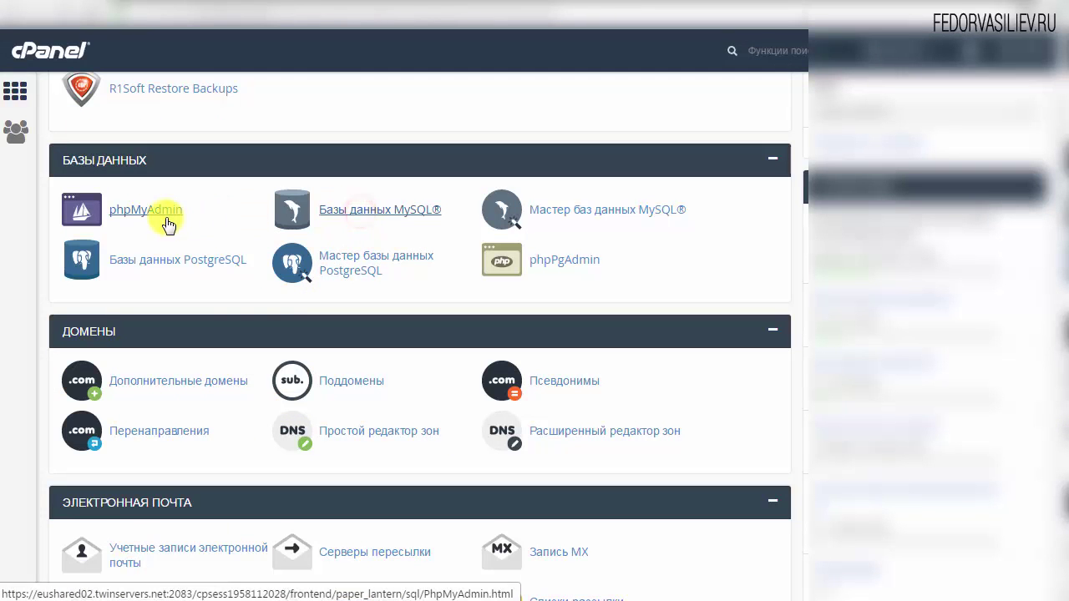
{"action": "scroll", "coordinate": [310, 226], "scroll_direction": "down", "scroll_amount": 5}
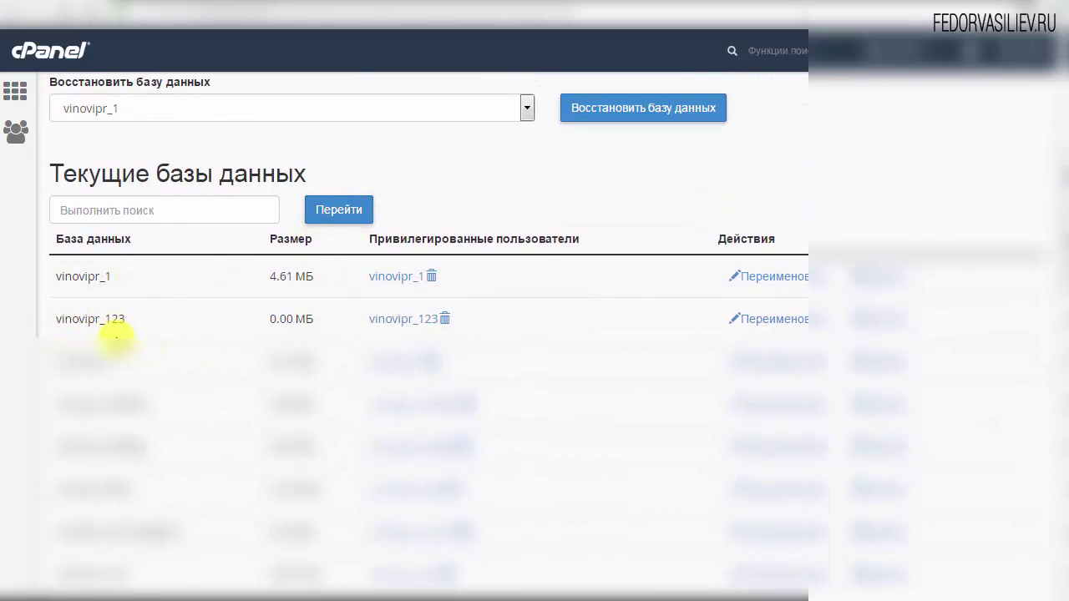
{"action": "left_click_drag", "start_coordinate": [117, 335], "coordinate": [48, 322]}
{"action": "right_click", "coordinate": [64, 316]}
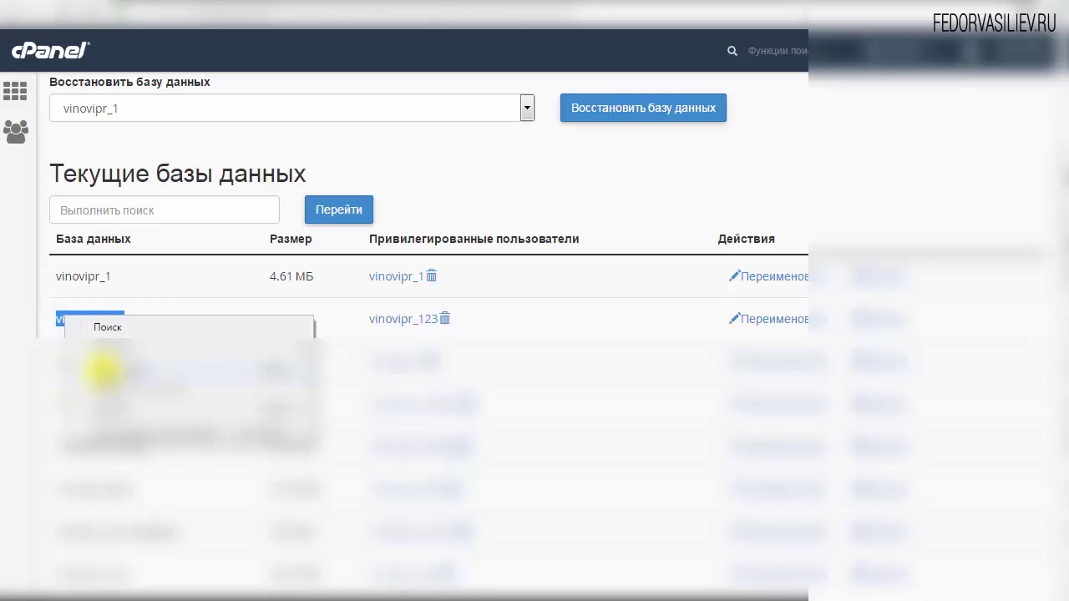
{"action": "left_click", "coordinate": [100, 365]}
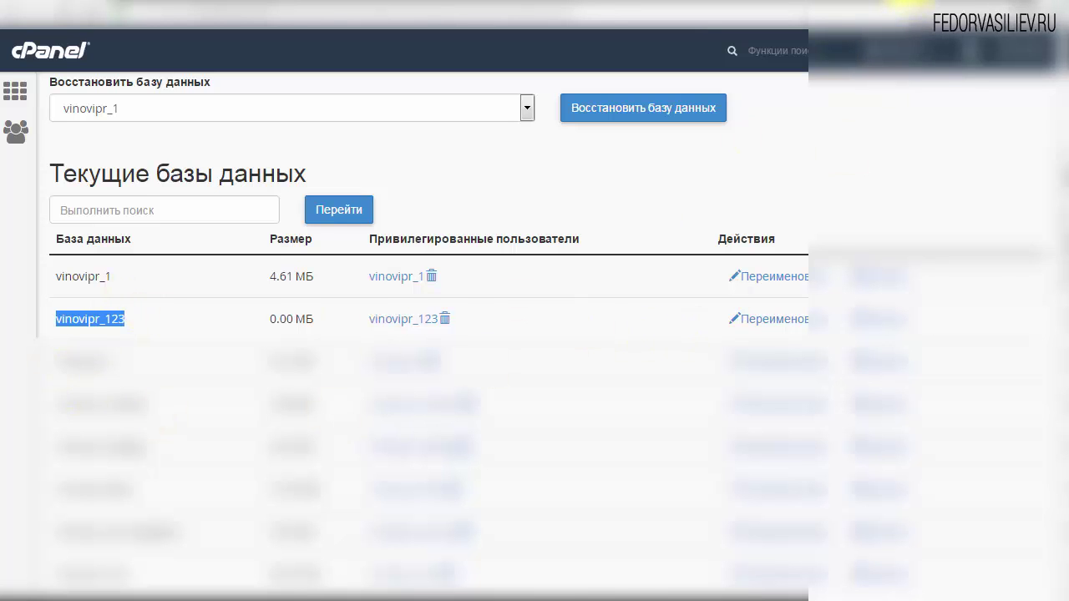
{"action": "key", "text": "ctrl+Tab"}
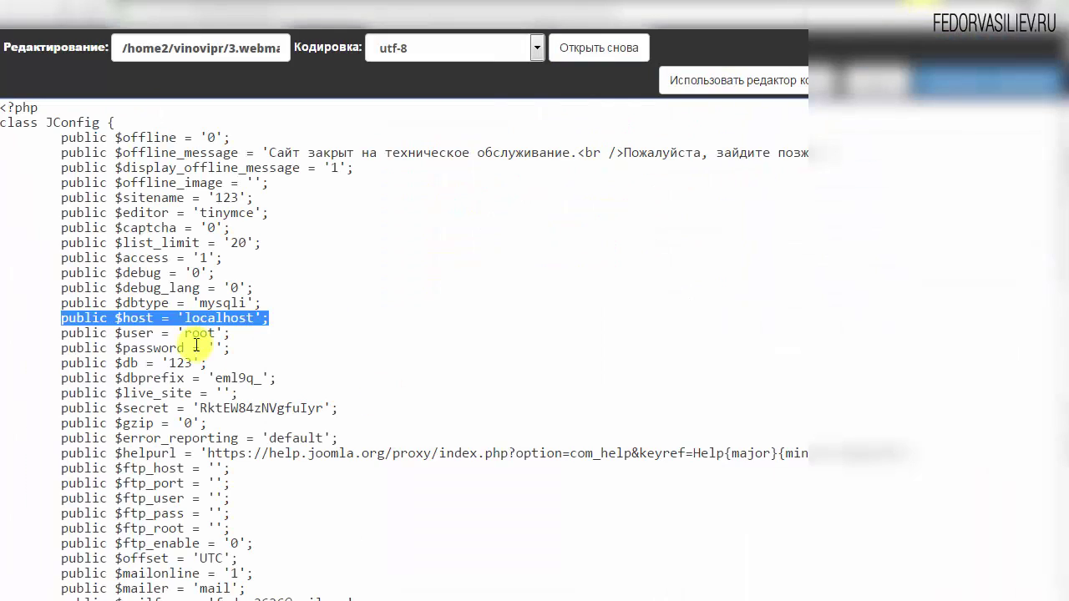
Step: Set $user and $db to vinovipr_123 and enter the new password
{"action": "double_click", "coordinate": [134, 333]}
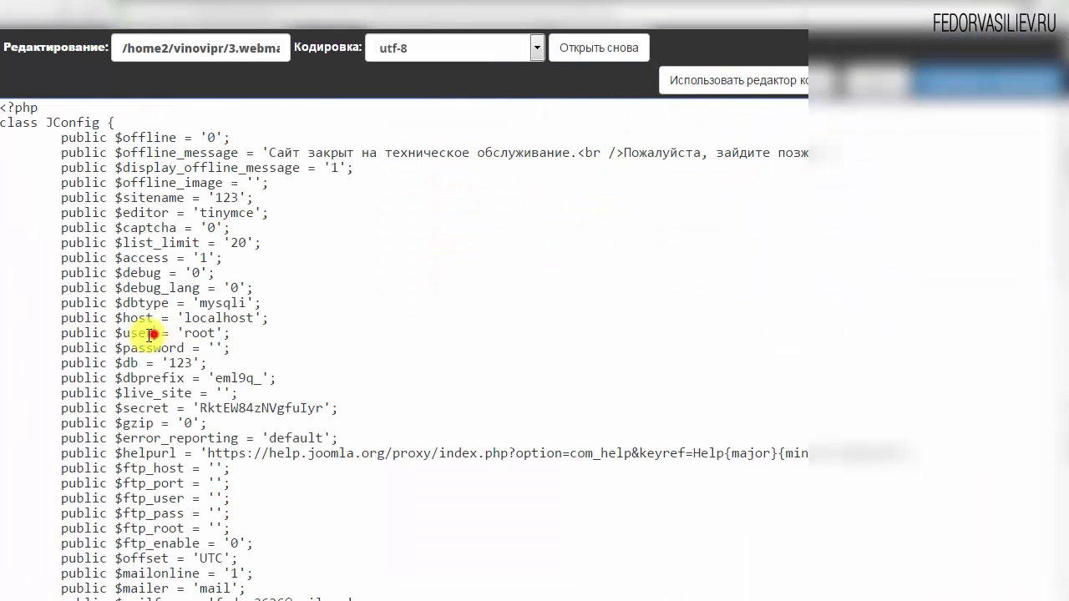
{"action": "double_click", "coordinate": [200, 333]}
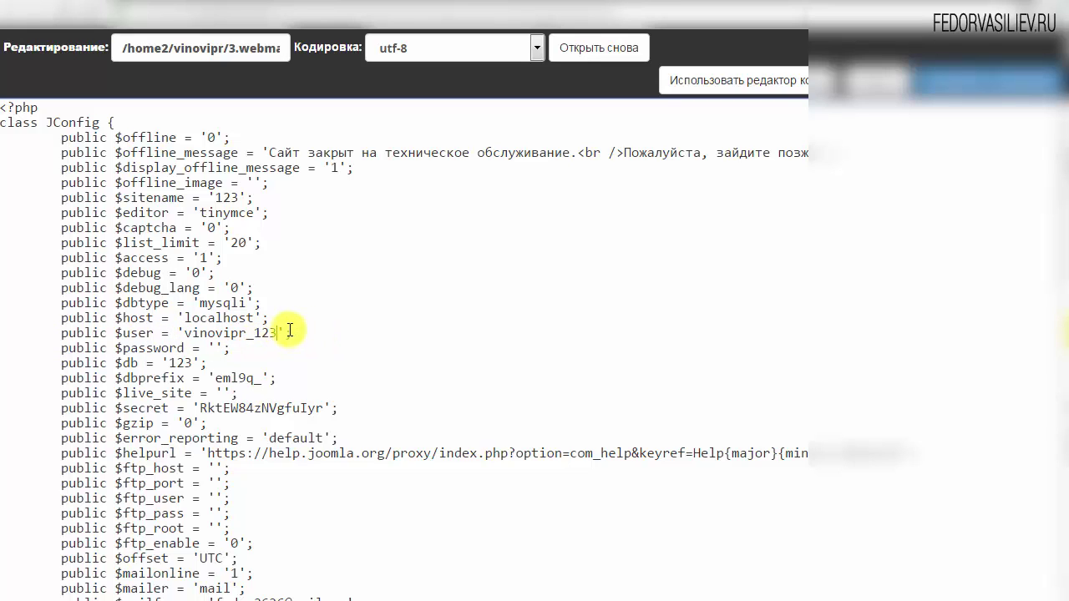
{"action": "left_click", "coordinate": [279, 331]}
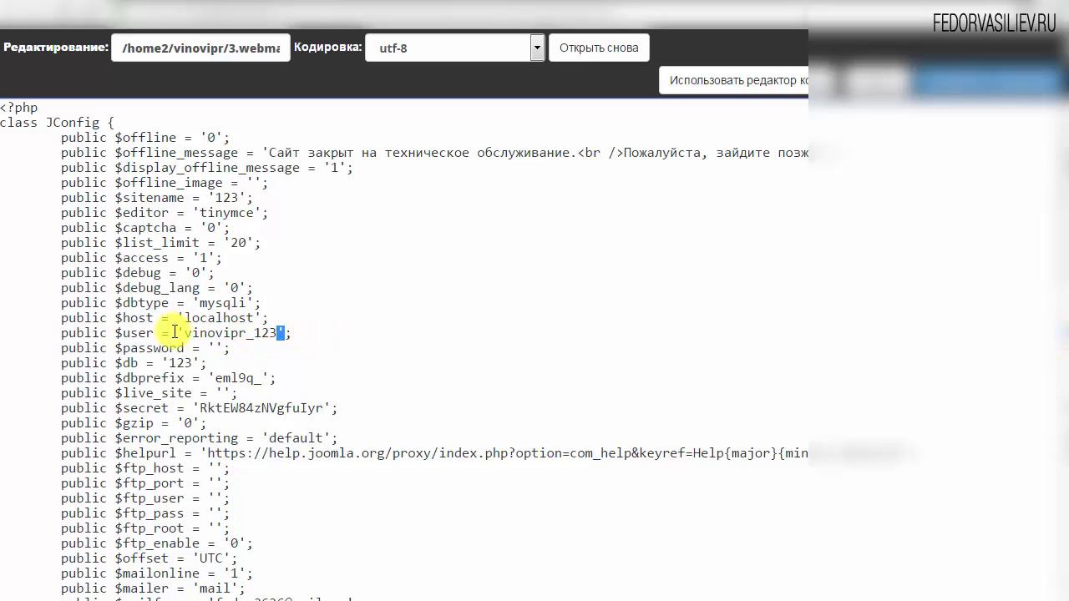
{"action": "left_click_drag", "start_coordinate": [175, 332], "coordinate": [185, 333]}
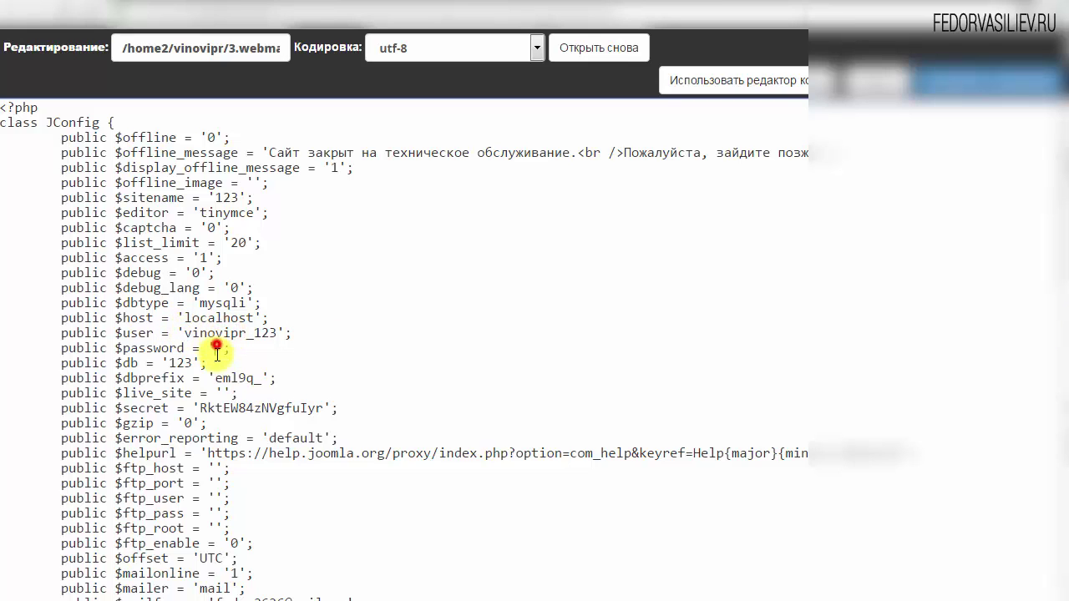
{"action": "left_click", "coordinate": [217, 346]}
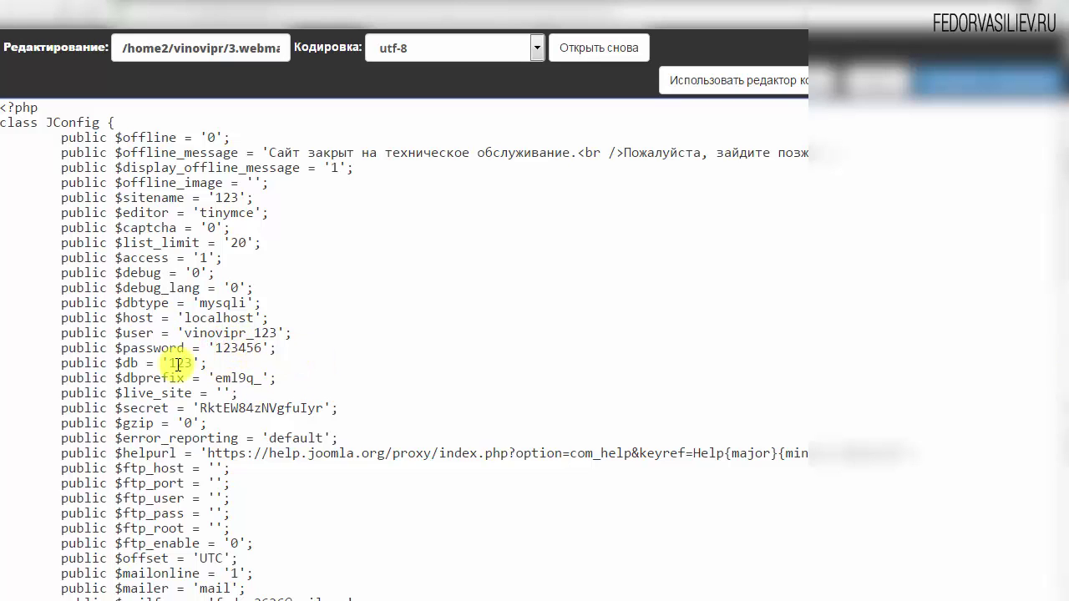
{"action": "double_click", "coordinate": [141, 363]}
{"action": "left_click_drag", "start_coordinate": [131, 363], "coordinate": [137, 363]}
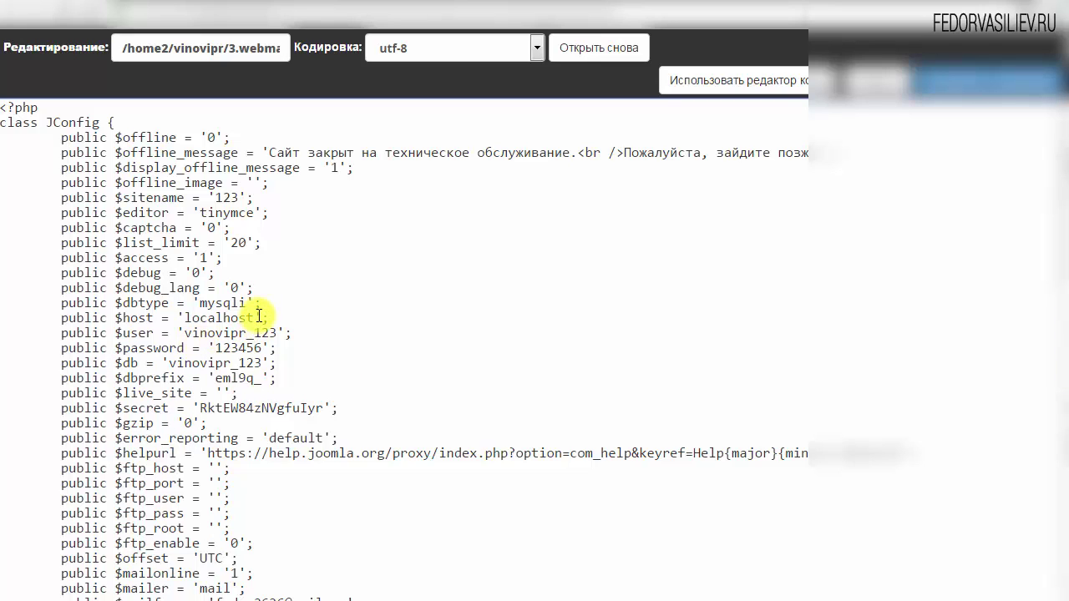
Step: Replace localhost with eushared02.twinservers.net as $host and save configuration.php
{"action": "left_click_drag", "start_coordinate": [254, 318], "coordinate": [185, 318]}
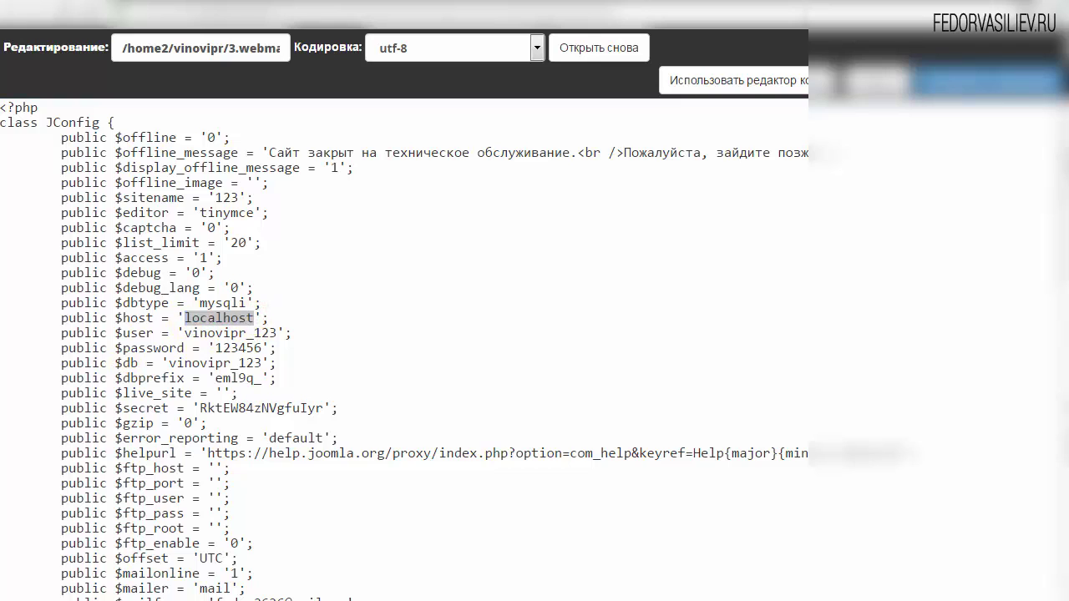
{"action": "right_click", "coordinate": [187, 316]}
{"action": "left_click", "coordinate": [224, 384]}
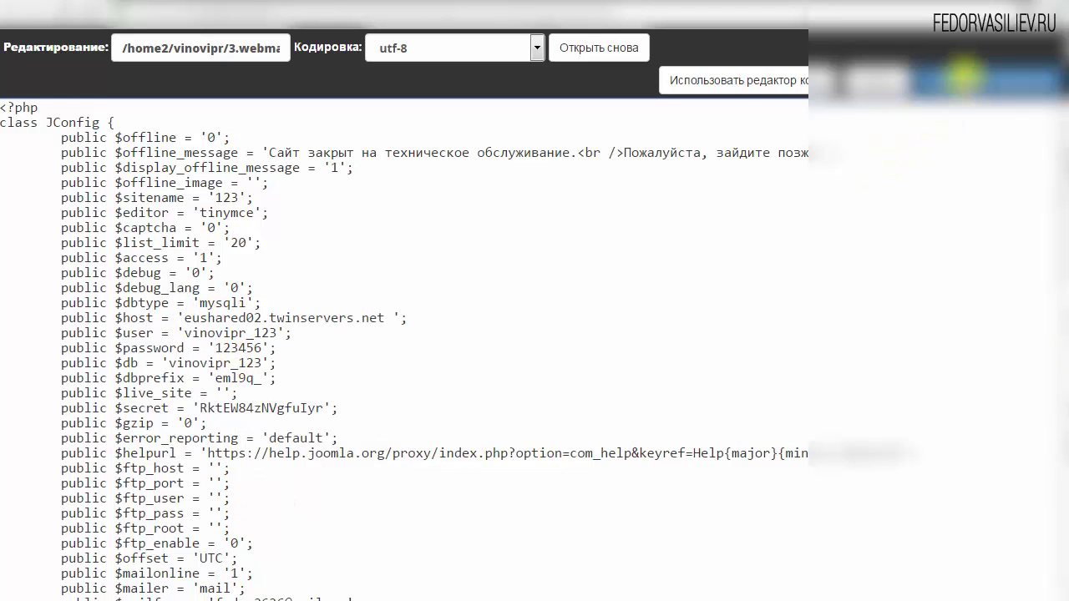
{"action": "left_click", "coordinate": [952, 79]}
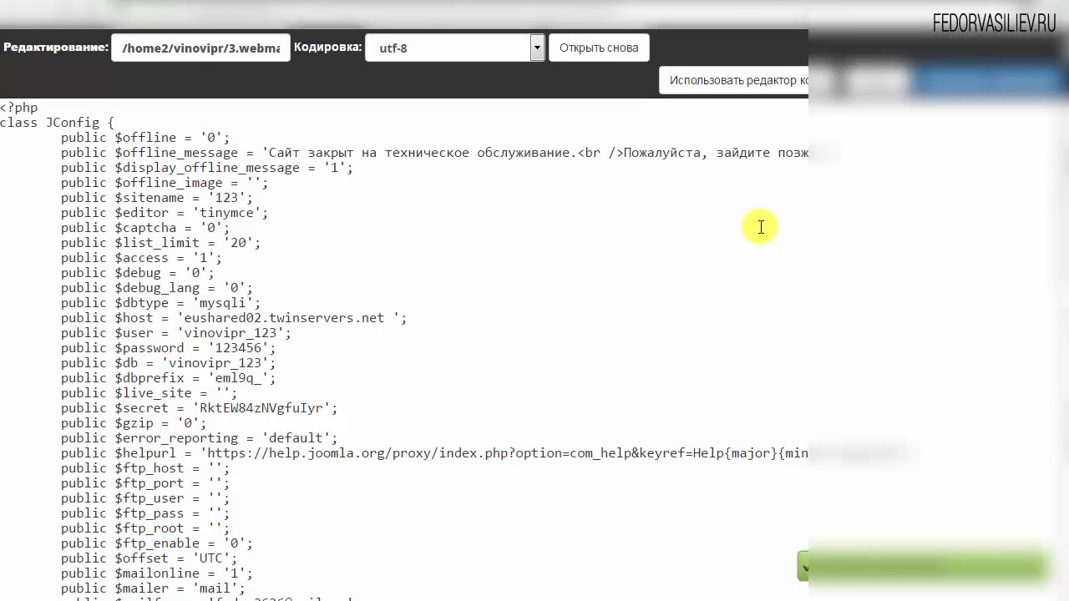
Step: Delete the old G:\ Windows prefix from the $log_path value
{"action": "scroll", "coordinate": [668, 293], "scroll_direction": "down", "scroll_amount": 7}
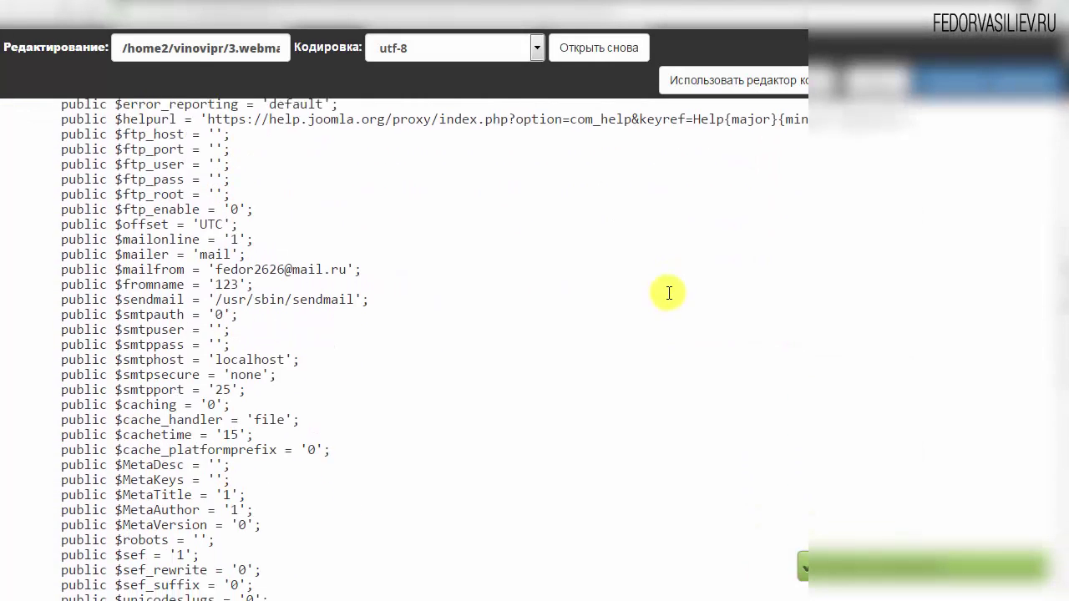
{"action": "scroll", "coordinate": [668, 293], "scroll_direction": "down", "scroll_amount": 4}
{"action": "scroll", "coordinate": [668, 292], "scroll_direction": "up", "scroll_amount": 1}
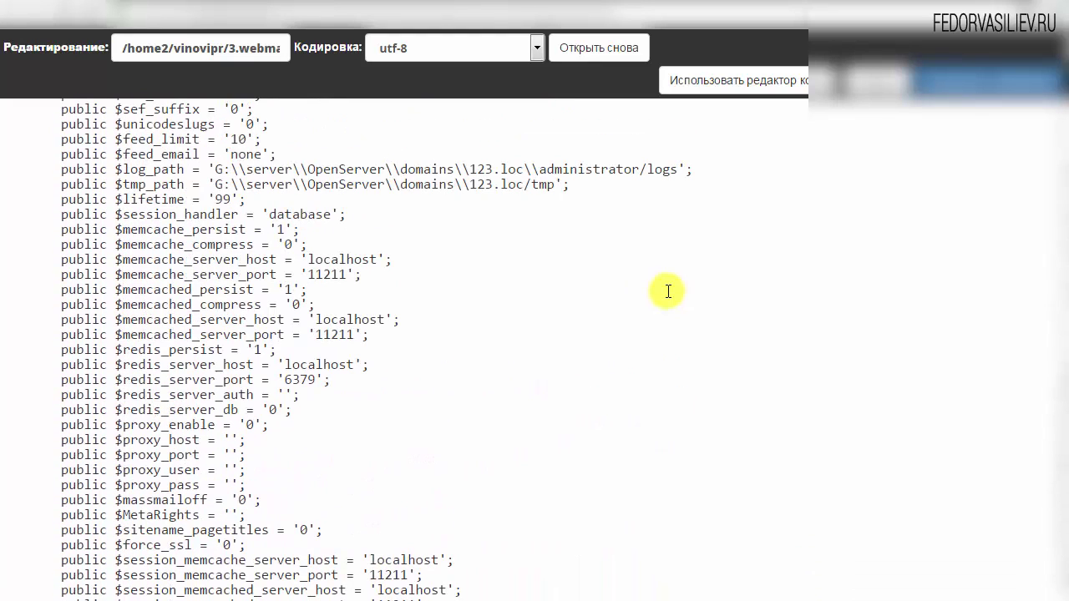
{"action": "scroll", "coordinate": [668, 291], "scroll_direction": "up", "scroll_amount": 3}
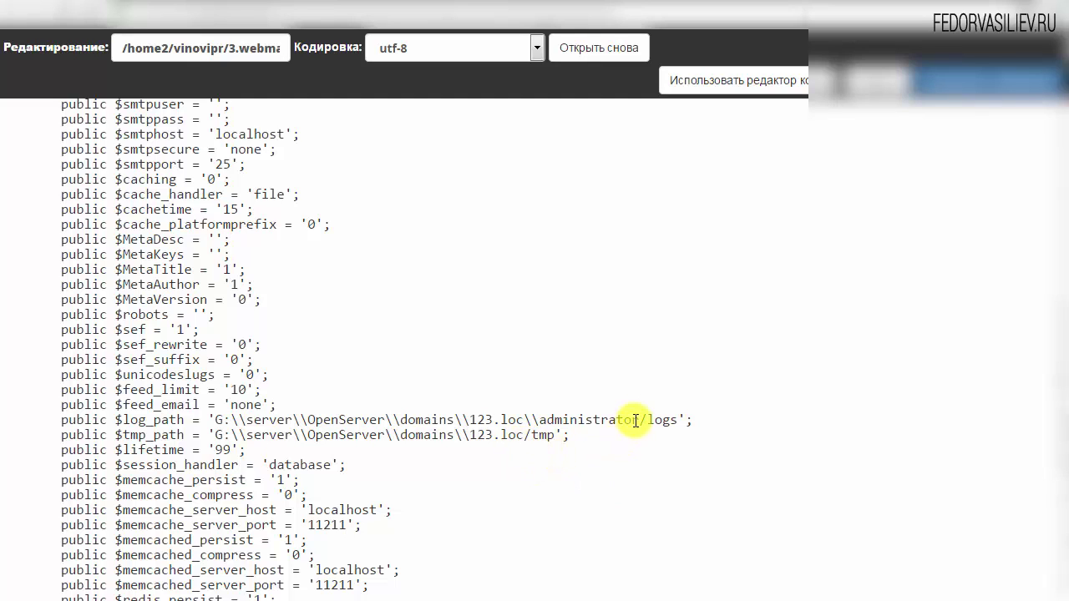
{"action": "left_click_drag", "start_coordinate": [641, 418], "coordinate": [89, 417]}
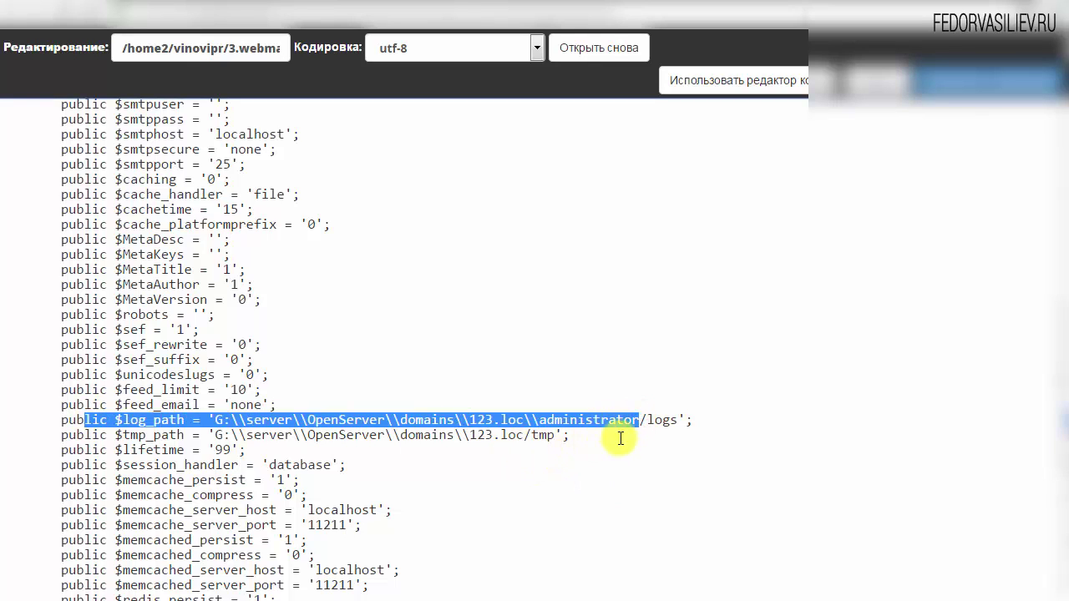
{"action": "left_click", "coordinate": [620, 415]}
{"action": "left_click_drag", "start_coordinate": [639, 417], "coordinate": [278, 417]}
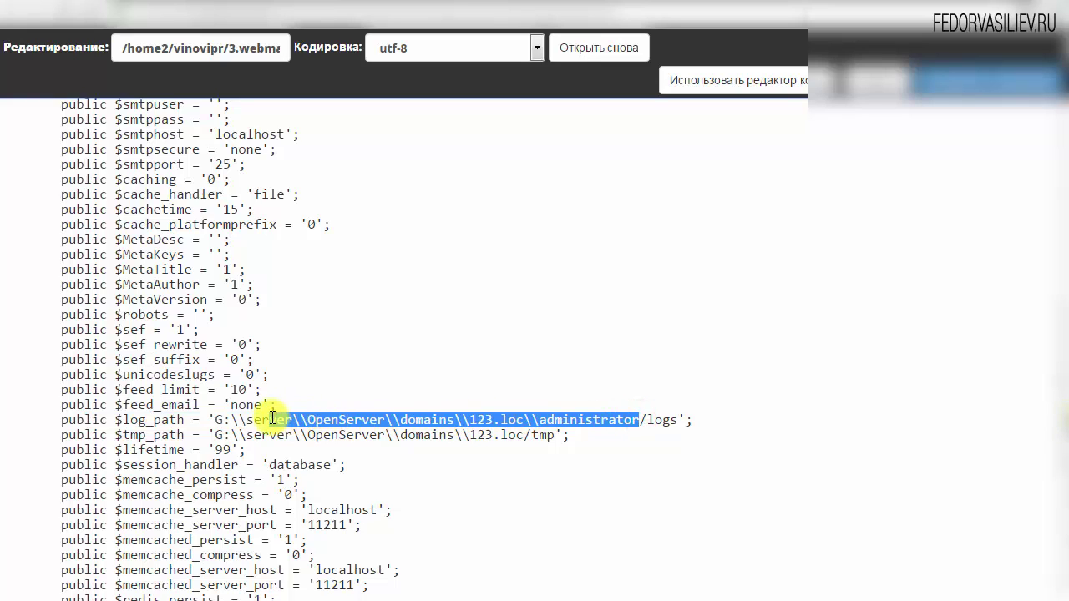
{"action": "left_click_drag", "start_coordinate": [272, 418], "coordinate": [215, 418]}
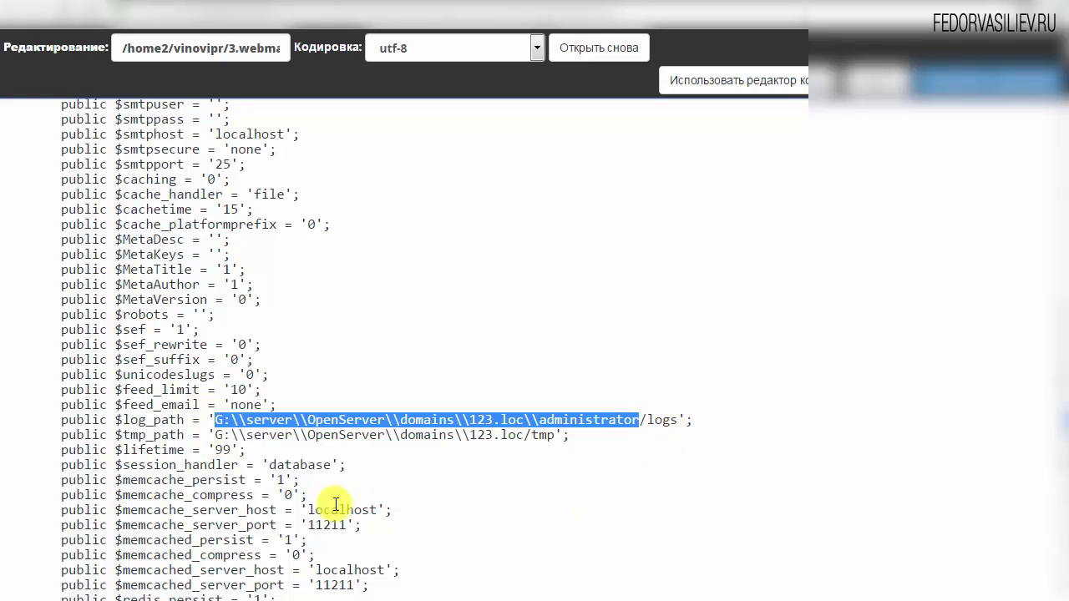
{"action": "key", "text": "Delete"}
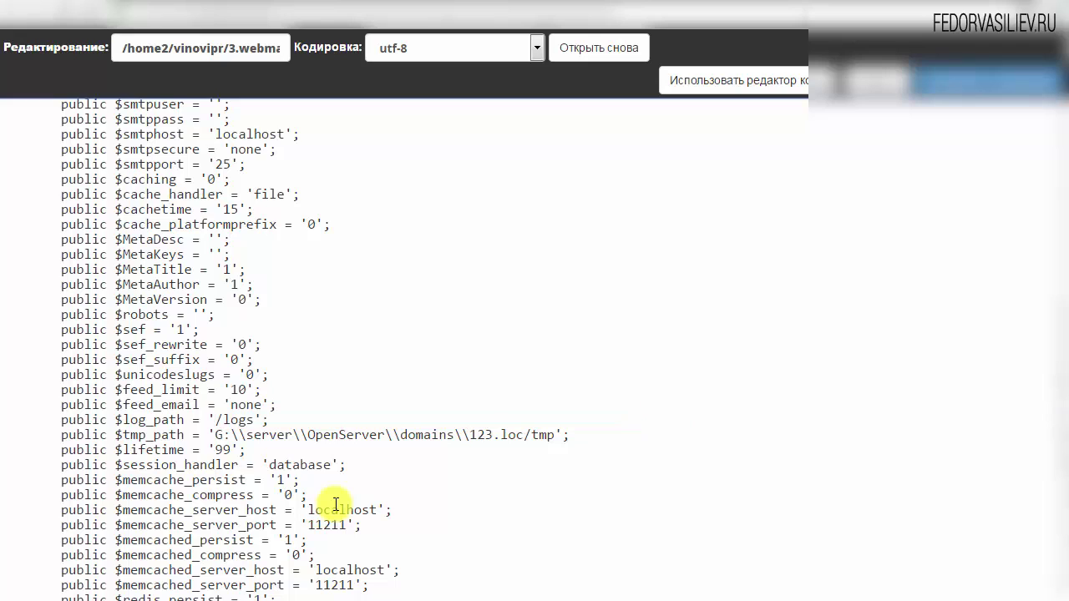
Step: Delete the old G:\ Windows prefix from the $tmp_path value
{"action": "left_click_drag", "start_coordinate": [525, 435], "coordinate": [213, 434]}
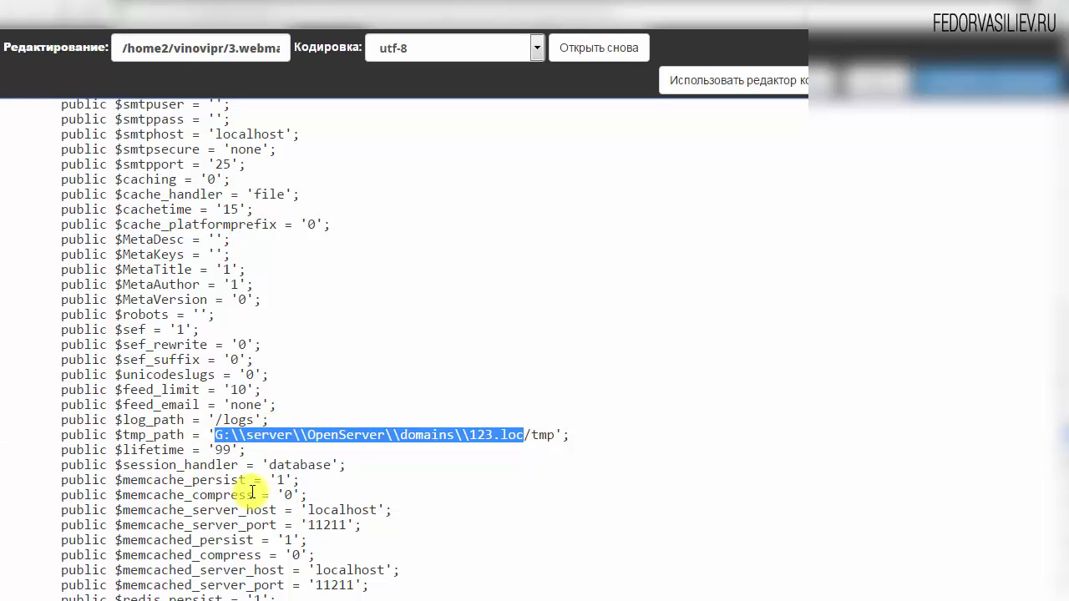
{"action": "key", "text": "BackSpace"}
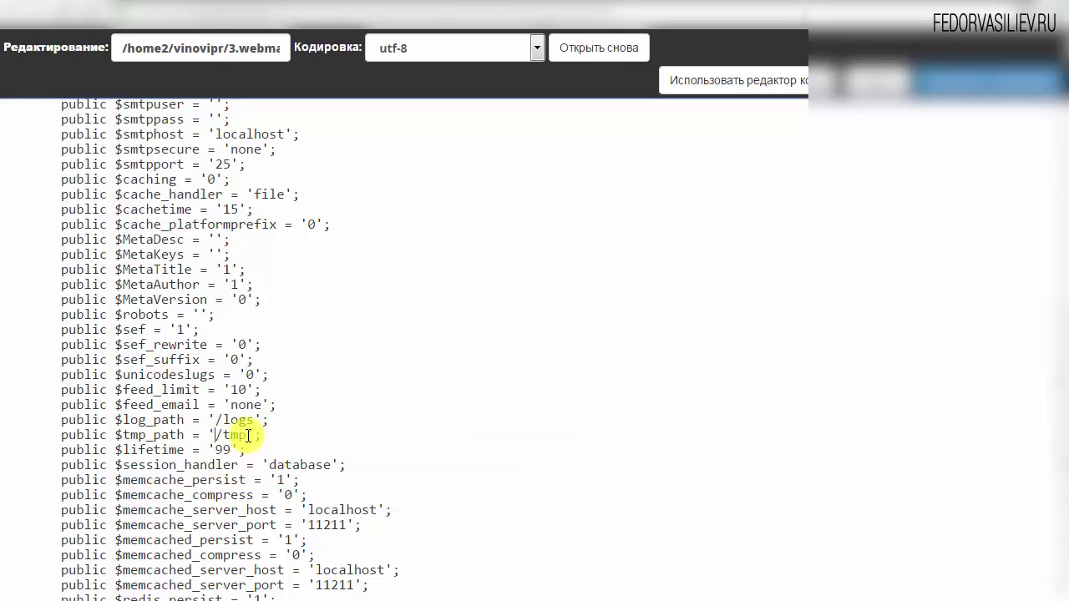
{"action": "left_click_drag", "start_coordinate": [253, 434], "coordinate": [226, 436]}
{"action": "left_click", "coordinate": [267, 436]}
{"action": "left_click", "coordinate": [226, 437]}
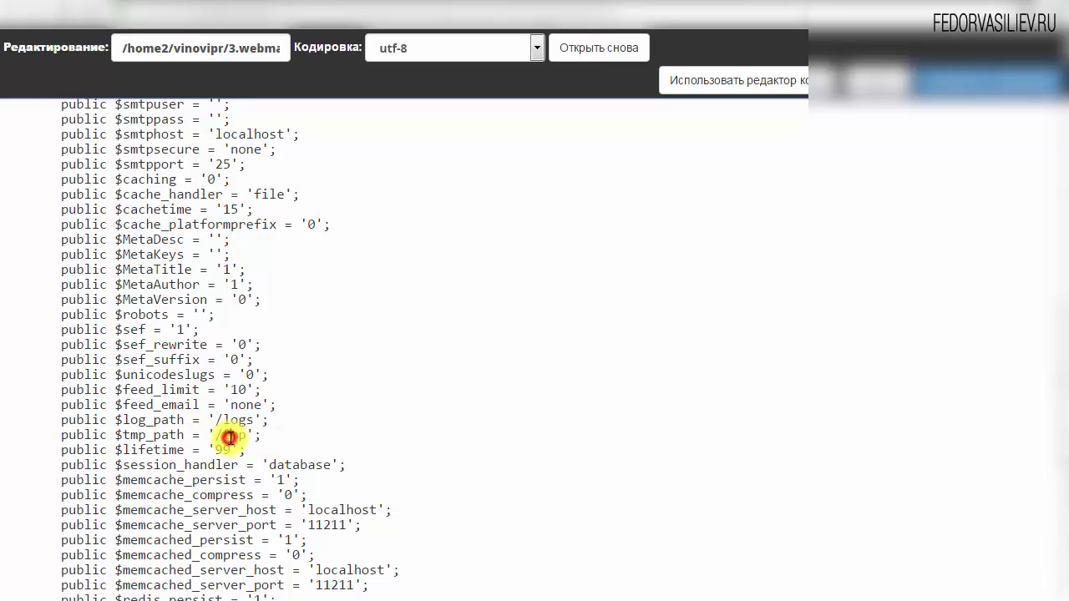
{"action": "left_click", "coordinate": [216, 418]}
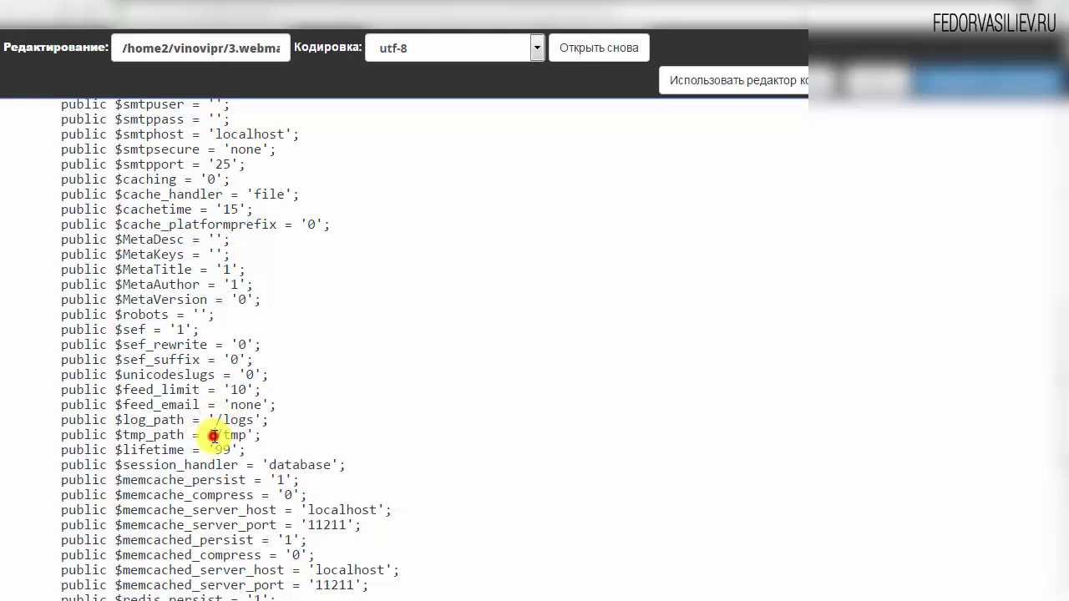
{"action": "left_click_drag", "start_coordinate": [255, 435], "coordinate": [200, 420]}
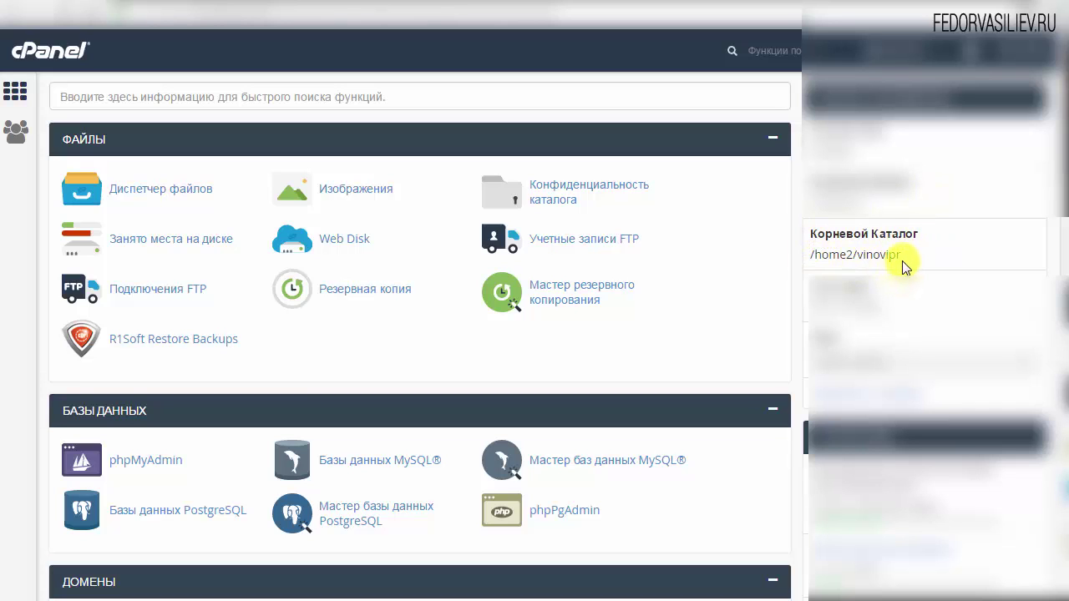
Step: Paste the /home2/vinovipr home directory before /logs and /tmp, then save configuration.php
{"action": "left_click_drag", "start_coordinate": [906, 261], "coordinate": [810, 255]}
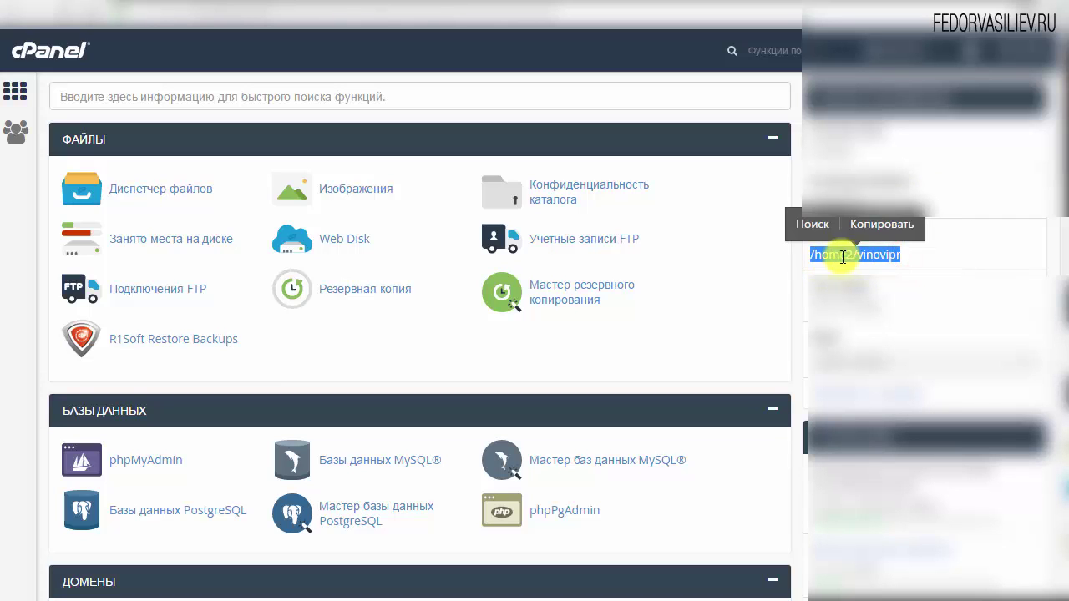
{"action": "right_click", "coordinate": [853, 258]}
{"action": "left_click", "coordinate": [902, 306]}
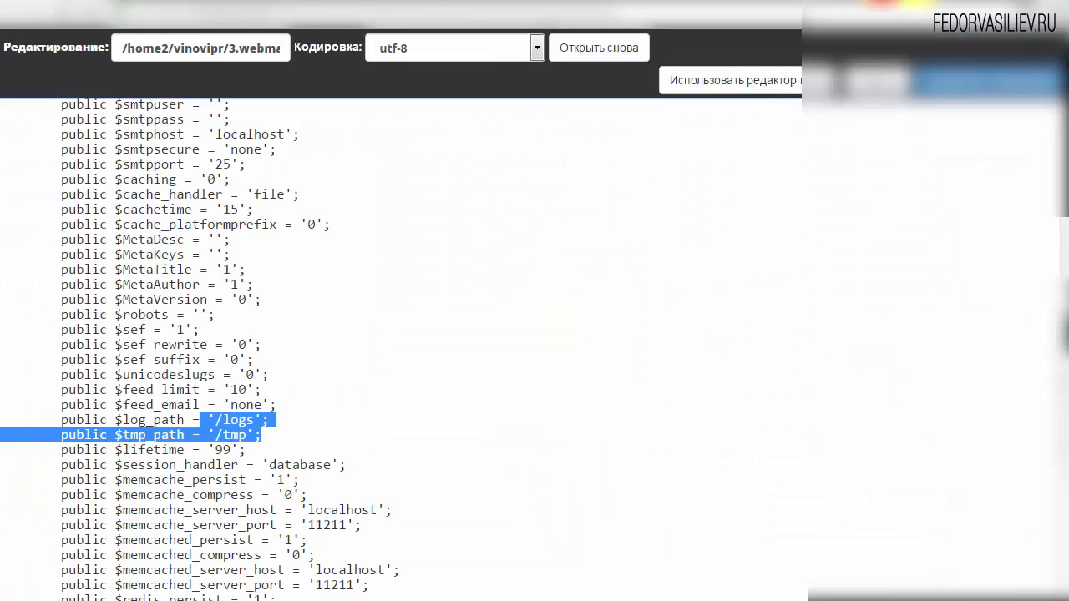
{"action": "left_click", "coordinate": [213, 419]}
{"action": "right_click", "coordinate": [213, 419]}
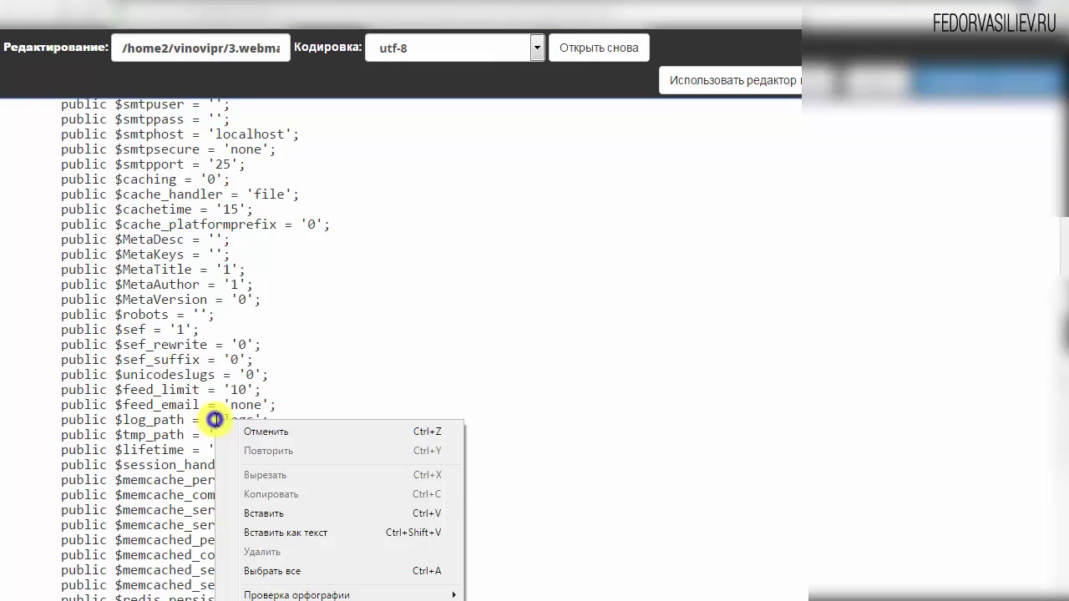
{"action": "left_click", "coordinate": [264, 512]}
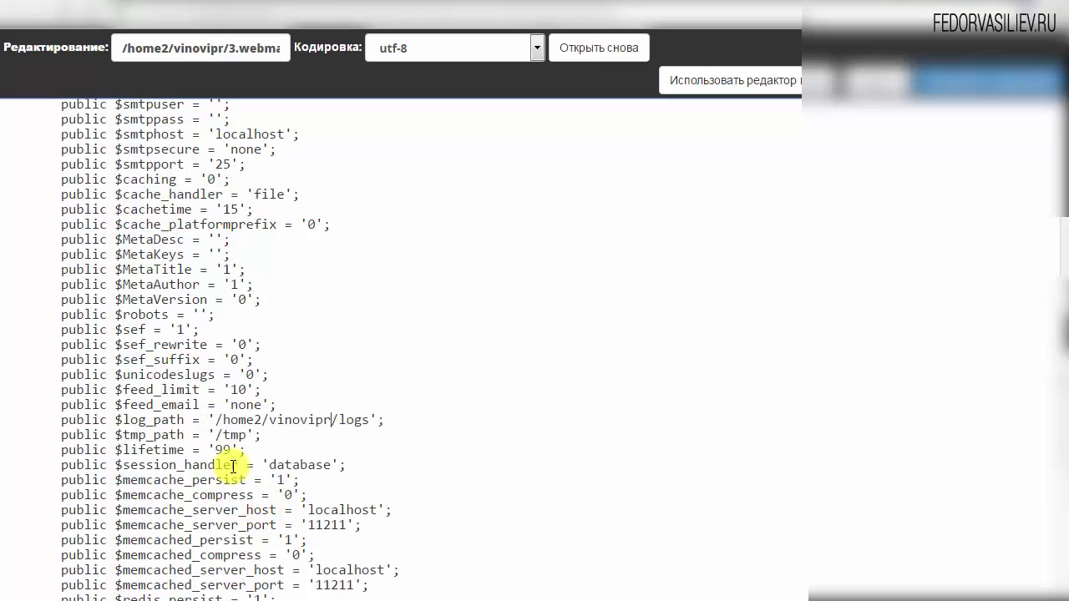
{"action": "left_click", "coordinate": [214, 419]}
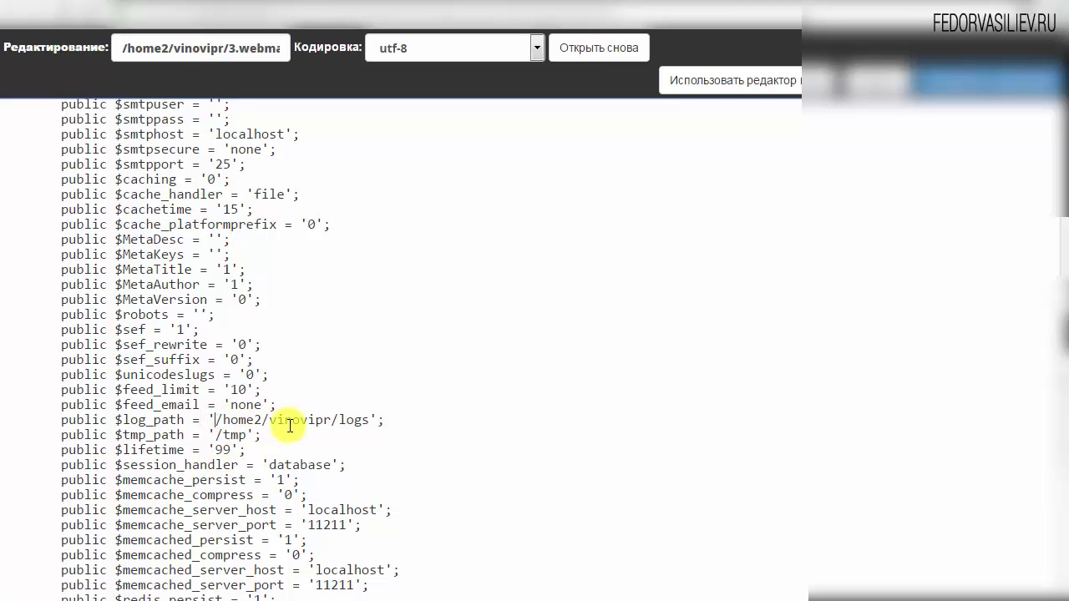
{"action": "left_click_drag", "start_coordinate": [331, 419], "coordinate": [214, 419]}
{"action": "left_click", "coordinate": [212, 433]}
{"action": "right_click", "coordinate": [214, 434]}
{"action": "left_click", "coordinate": [255, 527]}
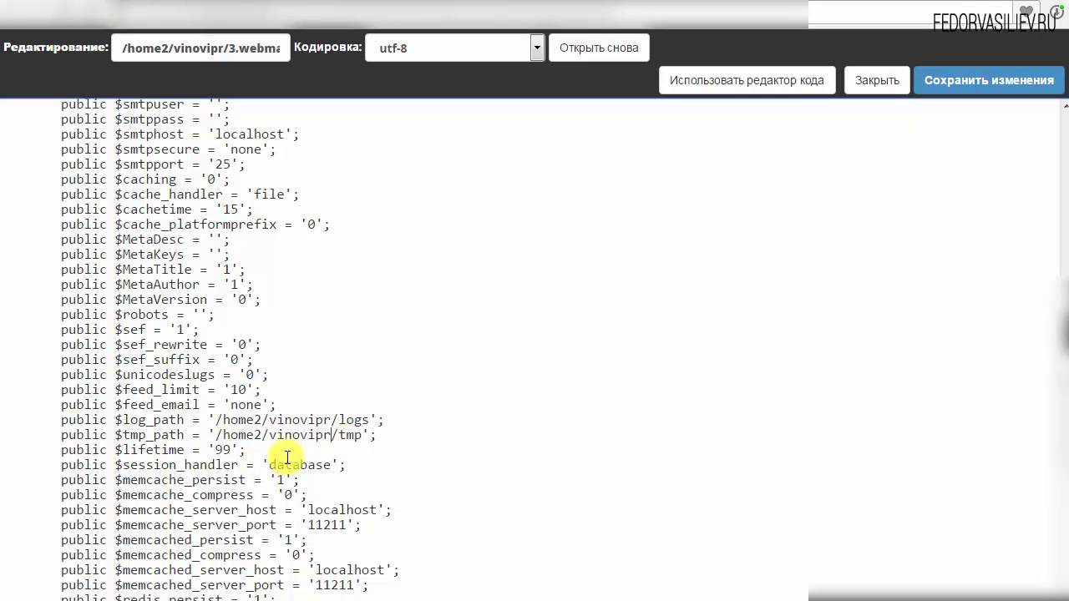
{"action": "left_click", "coordinate": [956, 89]}
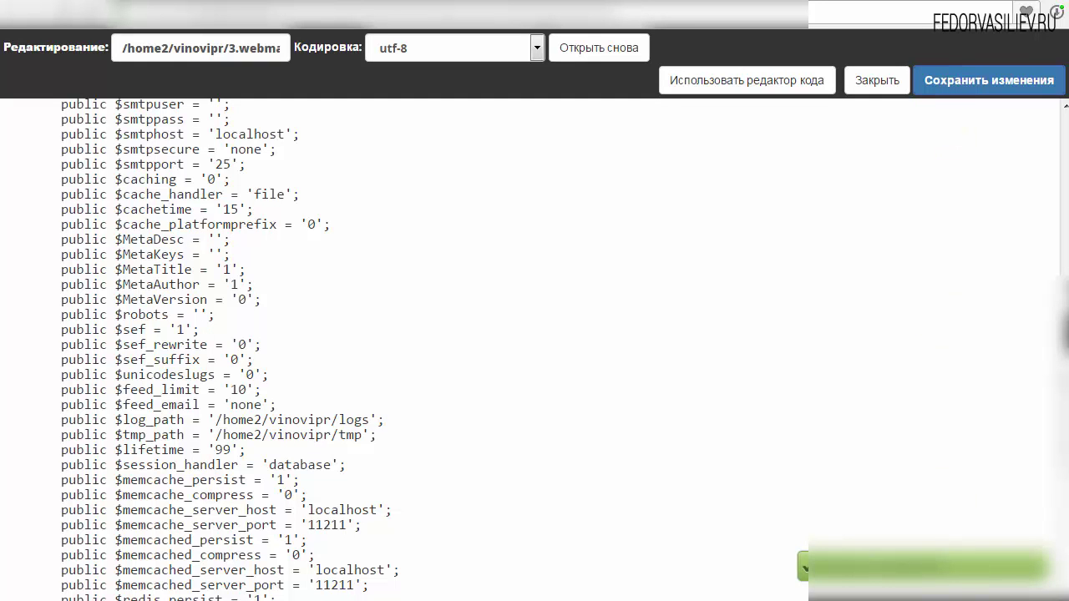
Step: Check the site, which still shows a MySQL connection error
{"action": "left_click", "coordinate": [191, 13]}
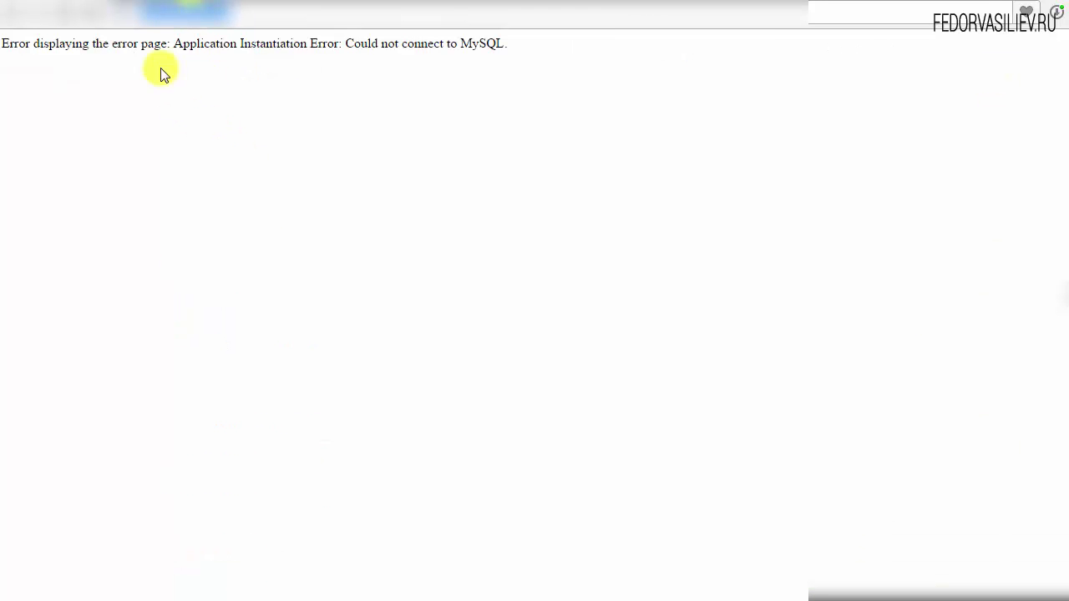
{"action": "left_click", "coordinate": [178, 43]}
{"action": "mouse_move", "coordinate": [511, 40]}
{"action": "left_mouse_down"}
{"action": "mouse_move", "coordinate": [86, 47]}
{"action": "mouse_move", "coordinate": [12, 38]}
{"action": "left_mouse_up"}
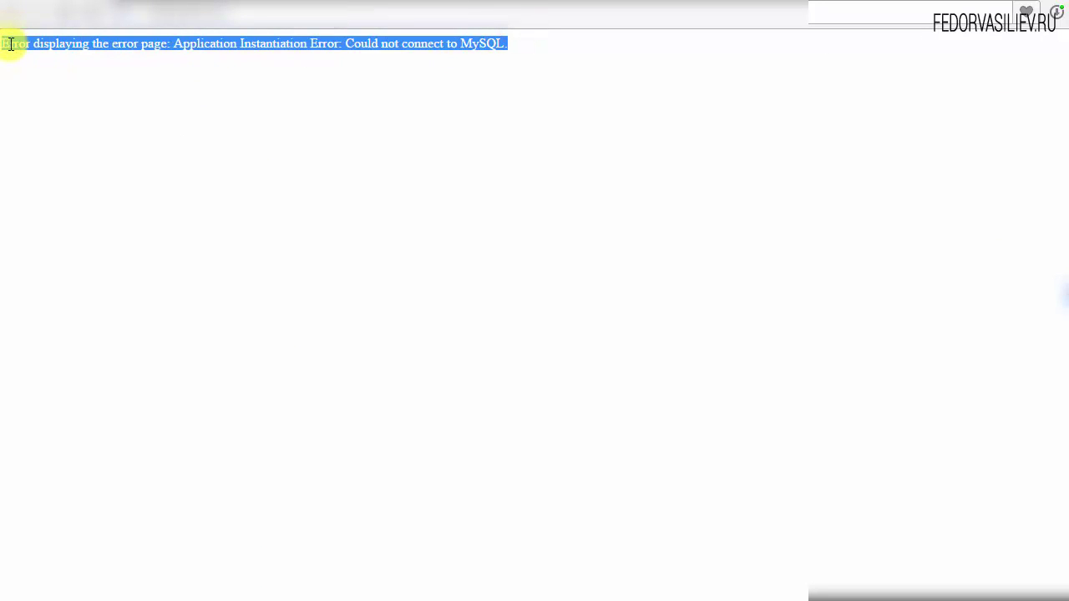
{"action": "left_click", "coordinate": [9, 43]}
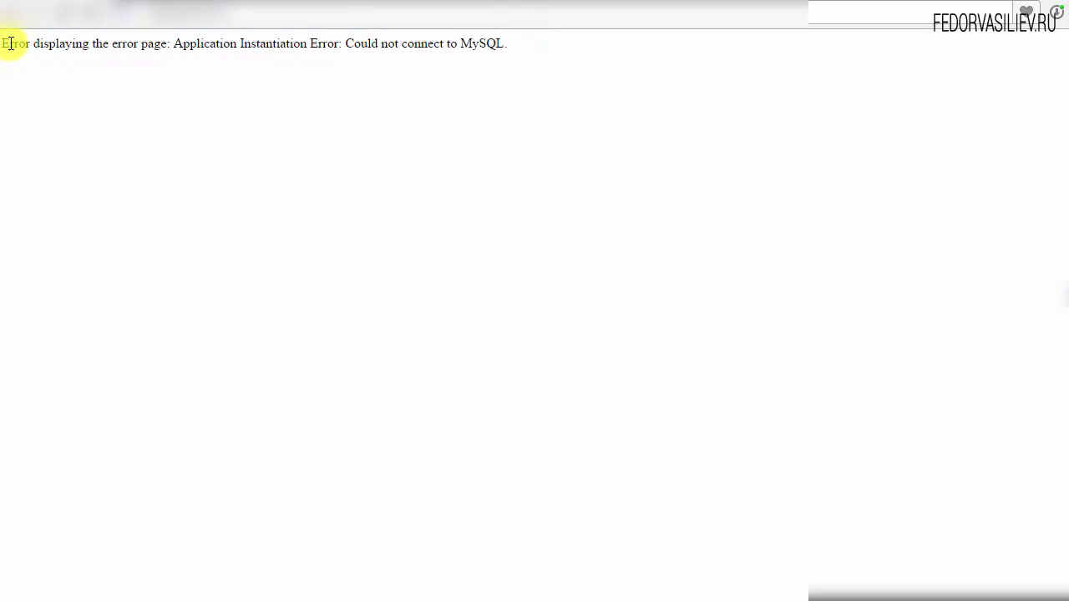
Step: Remove the stray space after eushared02.twinservers.net in $host and save configuration.php
{"action": "left_click", "coordinate": [840, 7]}
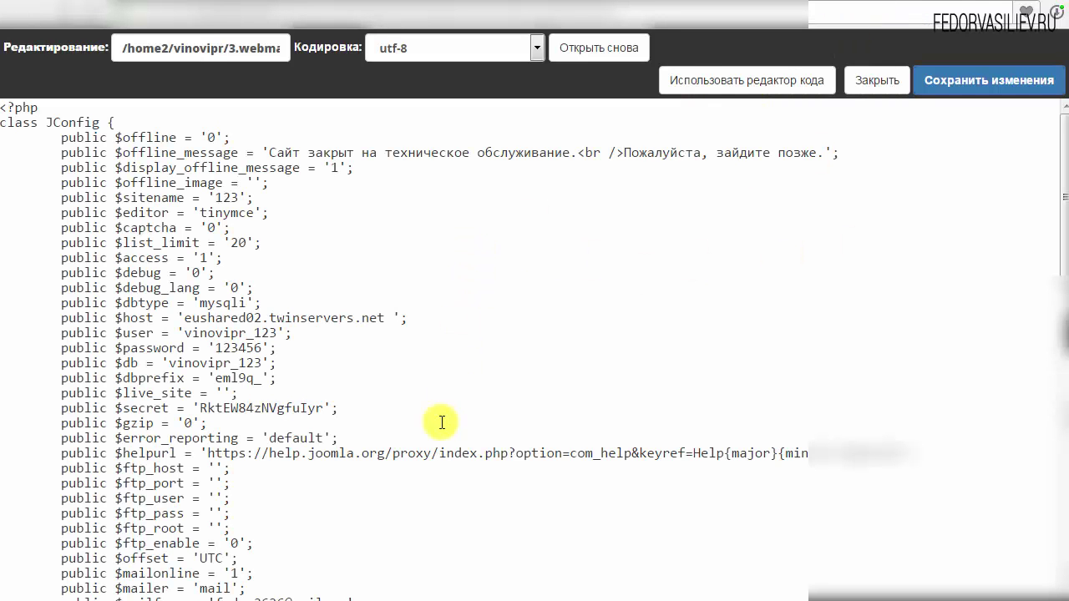
{"action": "left_click_drag", "start_coordinate": [108, 318], "coordinate": [191, 319]}
{"action": "left_click", "coordinate": [191, 319]}
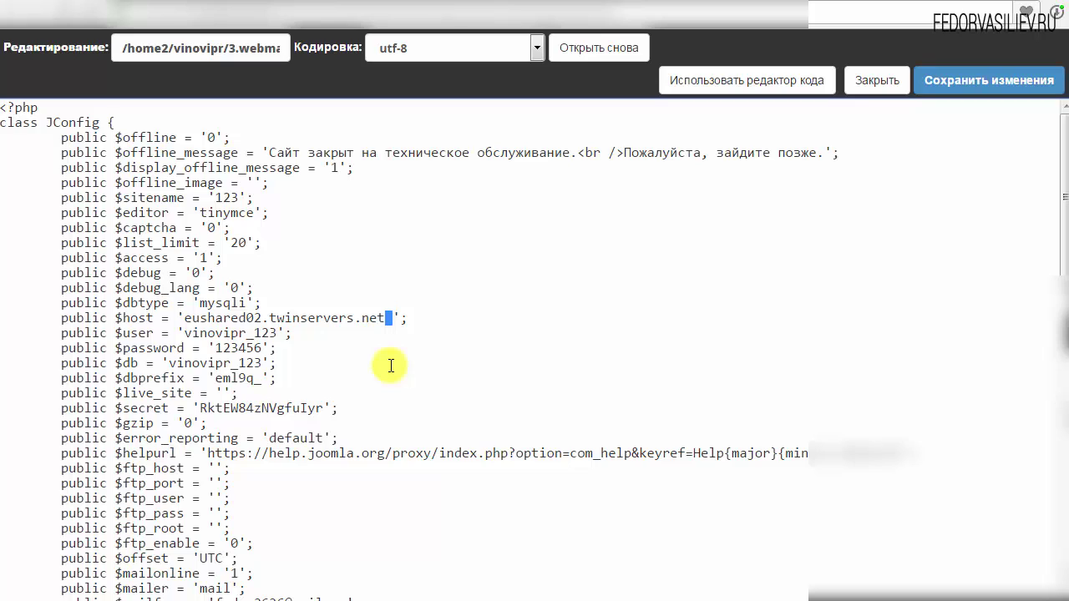
{"action": "left_click", "coordinate": [389, 319]}
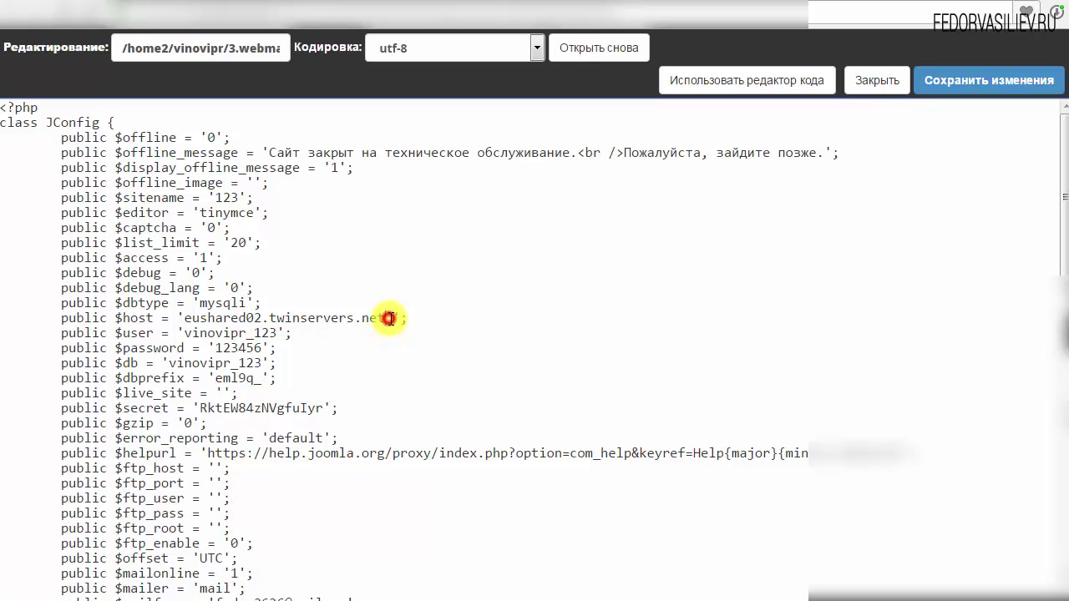
{"action": "left_click", "coordinate": [391, 319]}
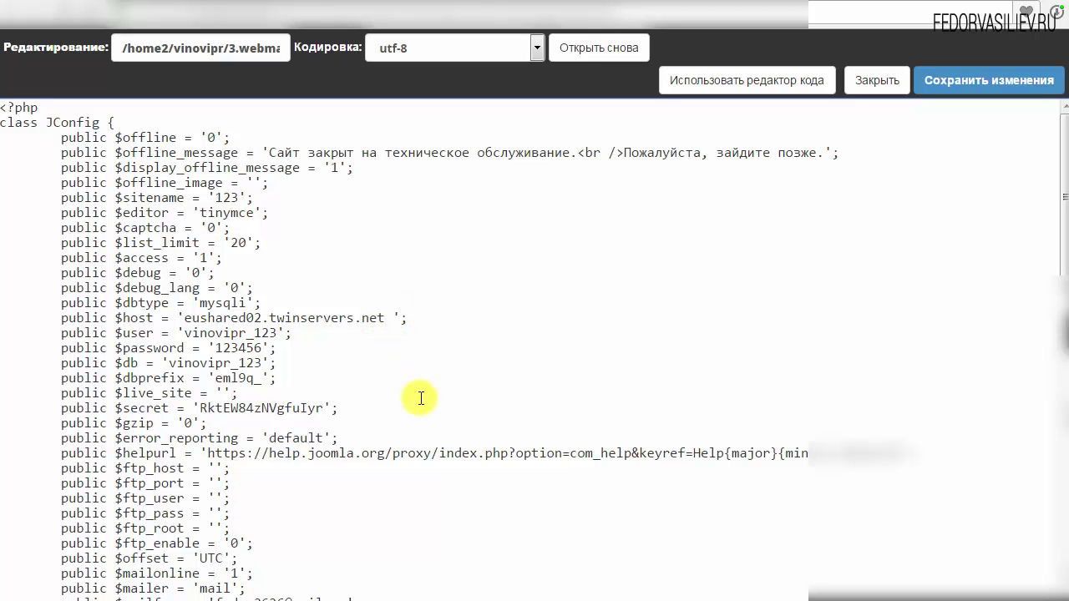
{"action": "left_click", "coordinate": [987, 80]}
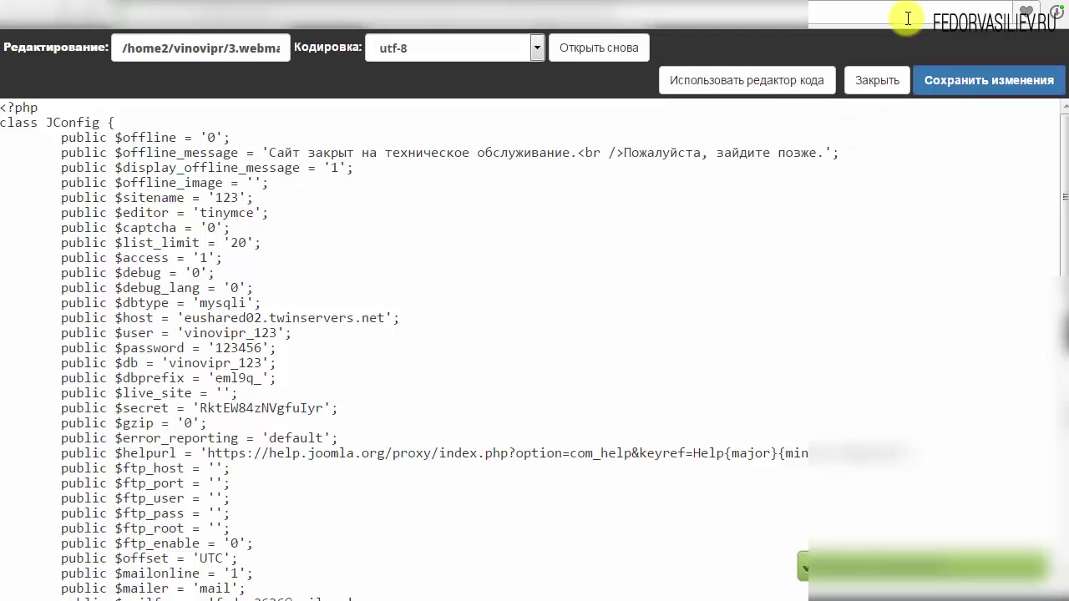
{"action": "left_click", "coordinate": [919, 9]}
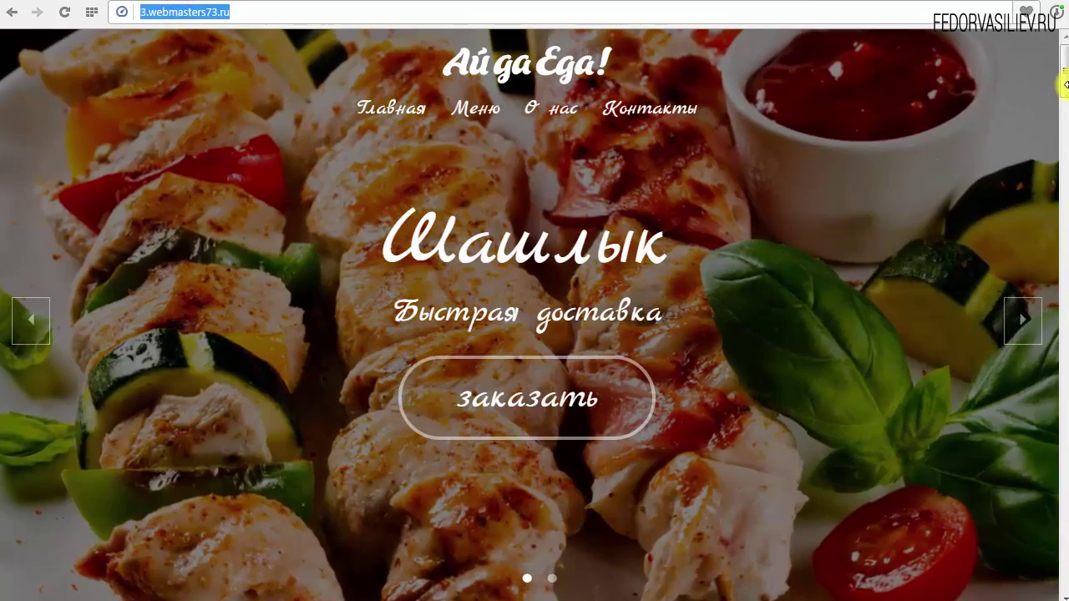
Step: Reload the site, then go to 3.webmasters73.ru/administrator/ for the admin login
{"action": "left_click_drag", "start_coordinate": [1062, 81], "coordinate": [819, 480]}
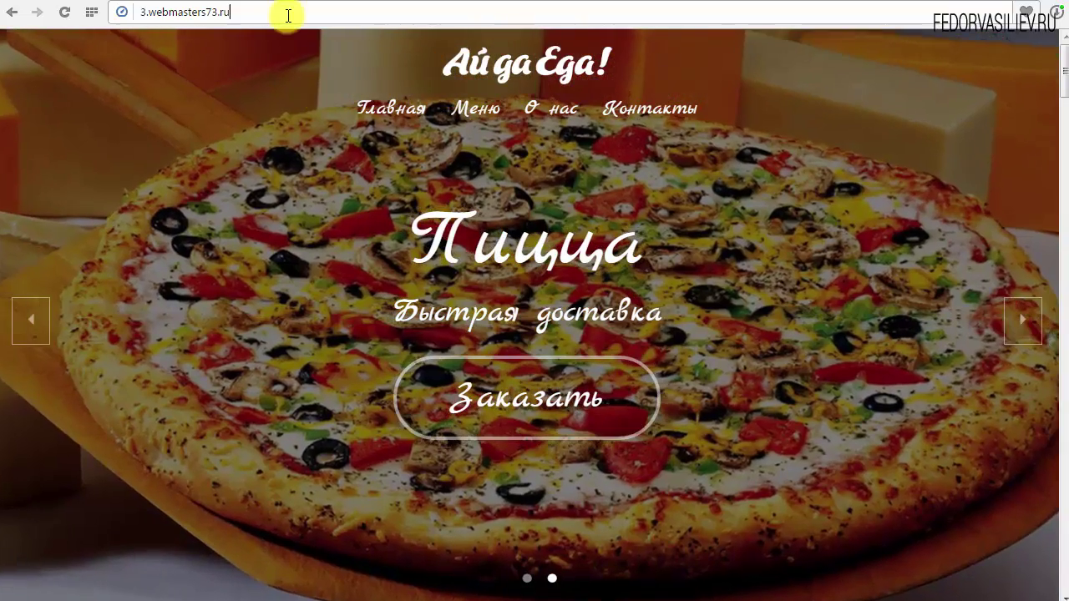
{"action": "left_click", "coordinate": [287, 13]}
{"action": "left_click", "coordinate": [287, 14]}
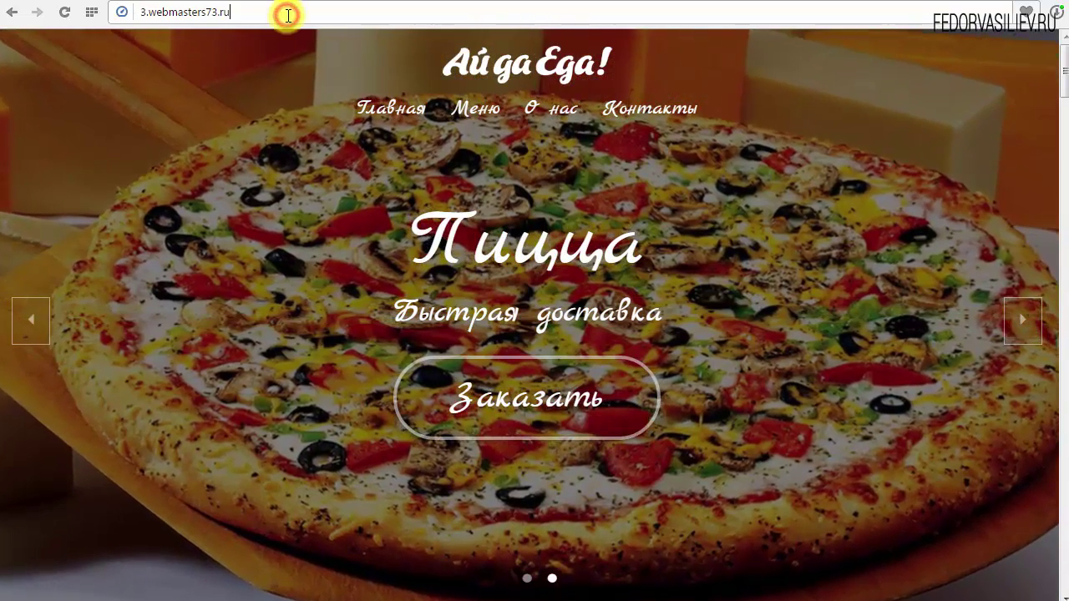
{"action": "type", "text": "/administrator/"}
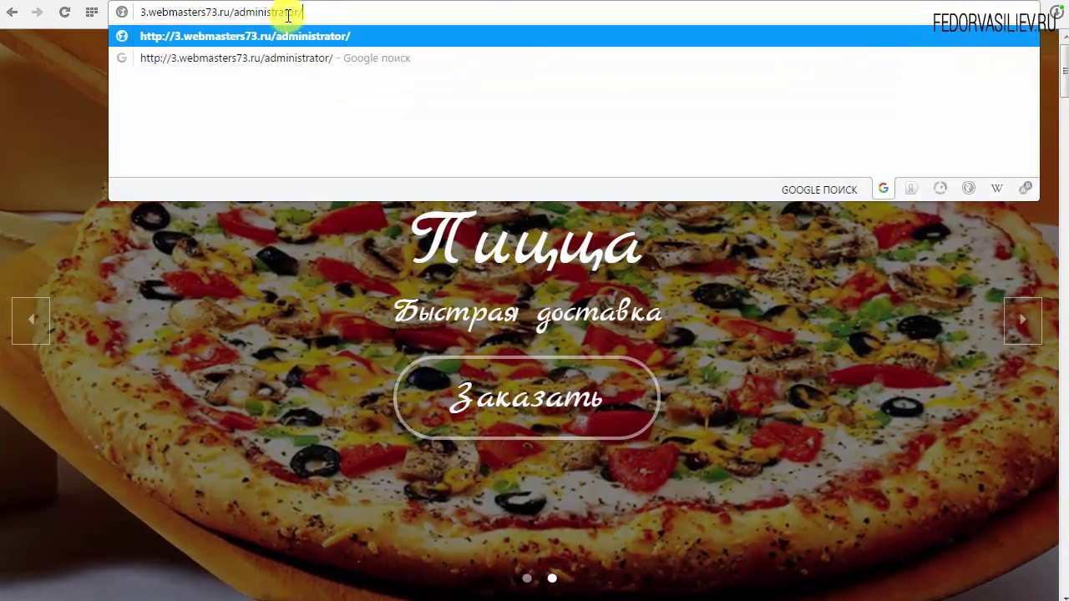
{"action": "key", "text": "Return"}
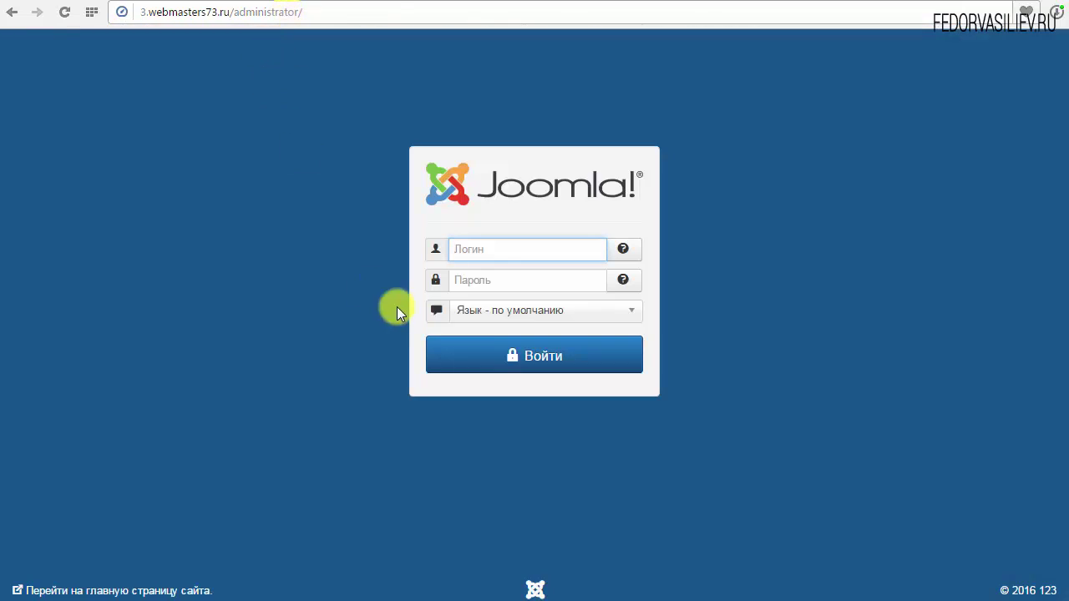
Step: Sign in with the saved administrator login and open Система > Информация о системе
{"action": "left_click", "coordinate": [487, 251]}
{"action": "left_click", "coordinate": [487, 272]}
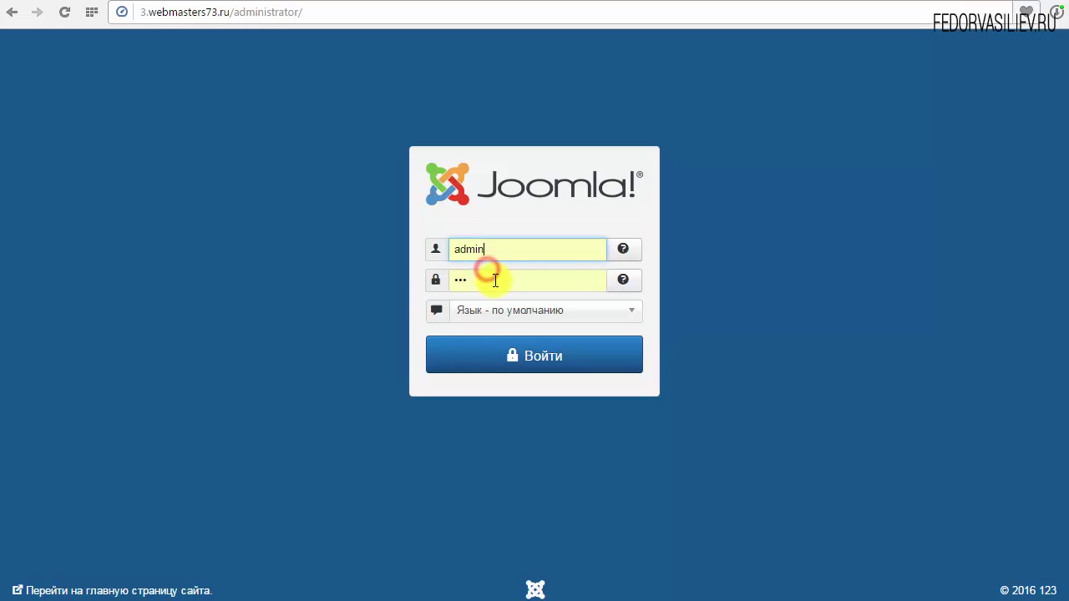
{"action": "left_click", "coordinate": [501, 355]}
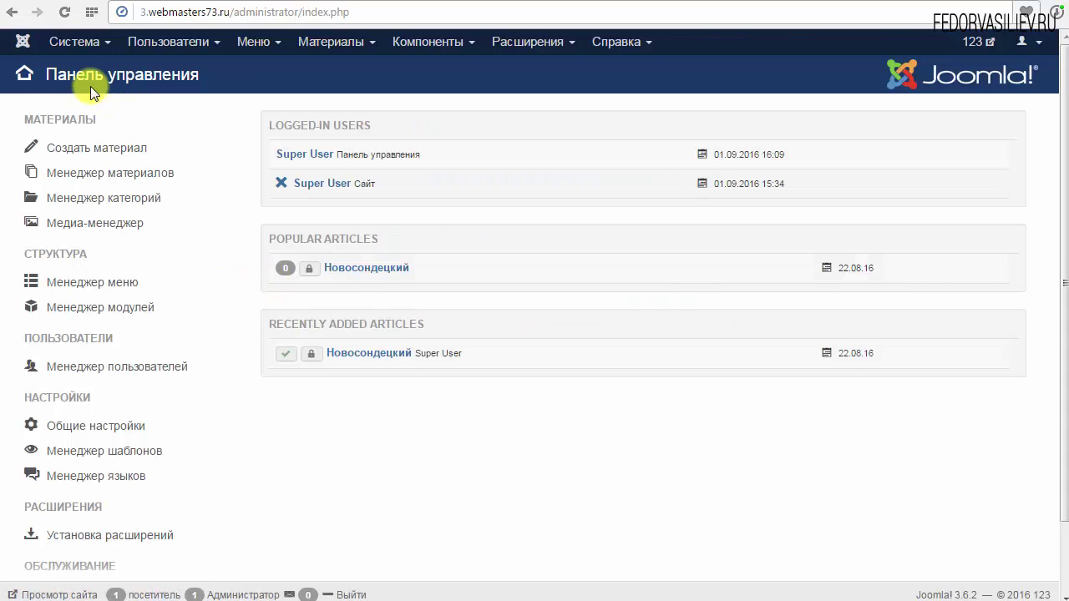
{"action": "left_click", "coordinate": [74, 43]}
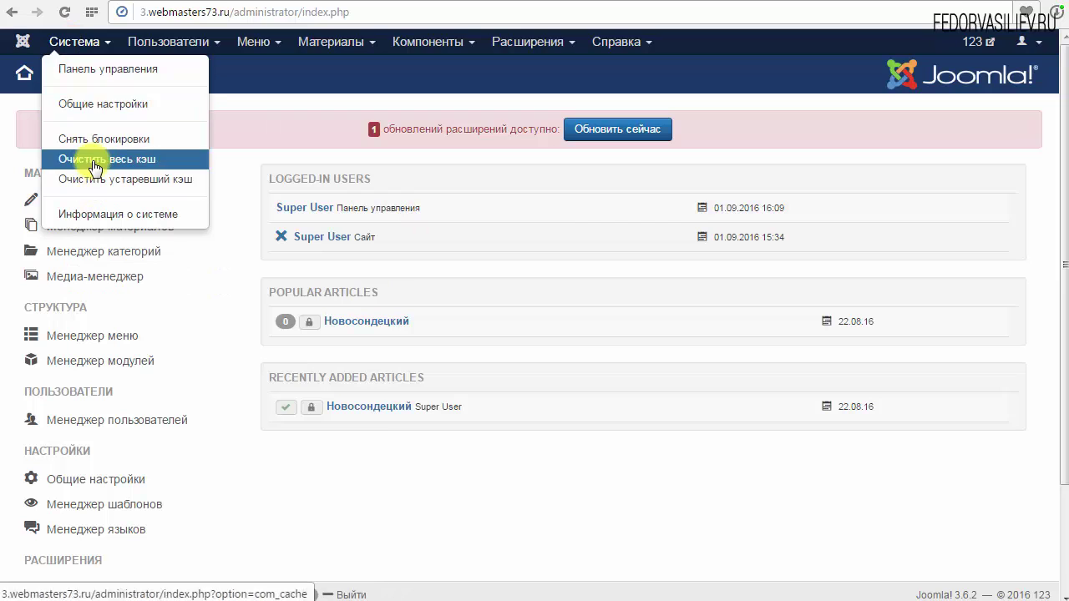
{"action": "left_click", "coordinate": [162, 212]}
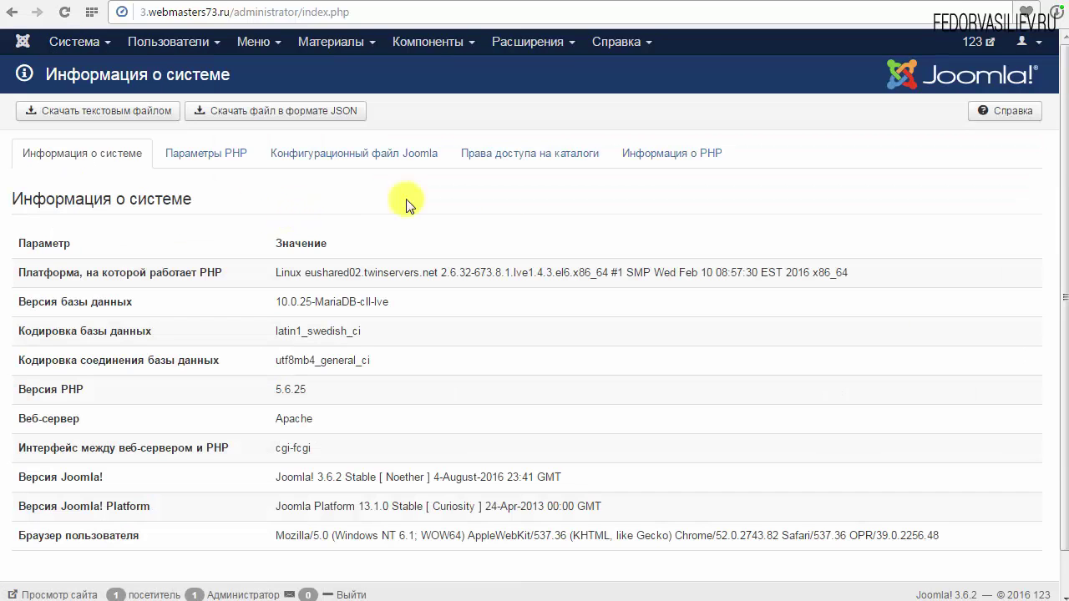
Step: Check the Права доступа на каталоги list shows the logs and tmp directories as Доступно
{"action": "left_click", "coordinate": [556, 167]}
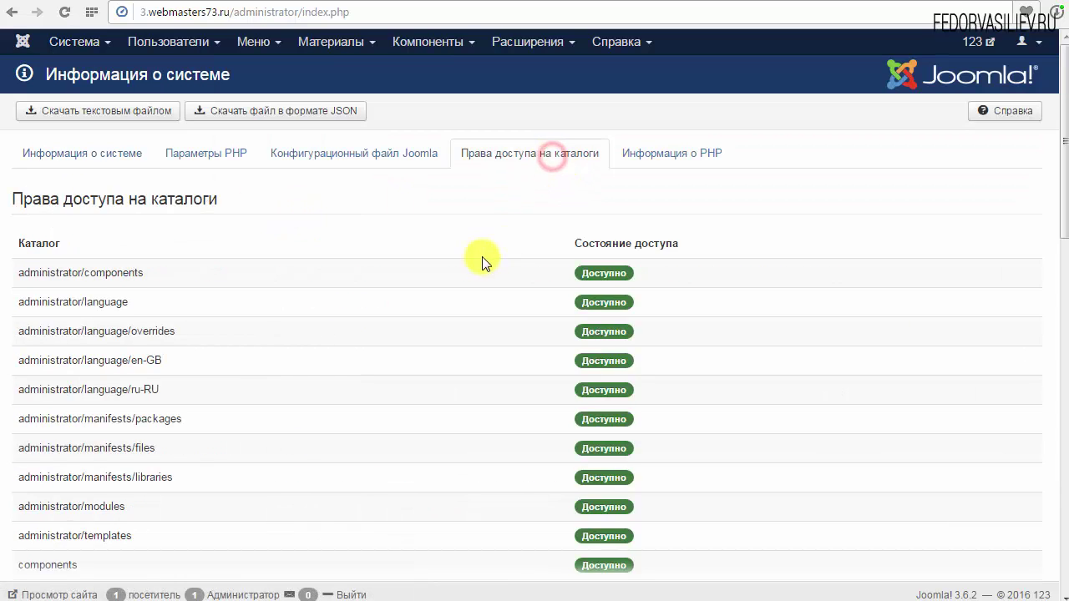
{"action": "scroll", "coordinate": [484, 250], "scroll_direction": "down", "scroll_amount": 8}
{"action": "scroll", "coordinate": [468, 244], "scroll_direction": "down", "scroll_amount": 5}
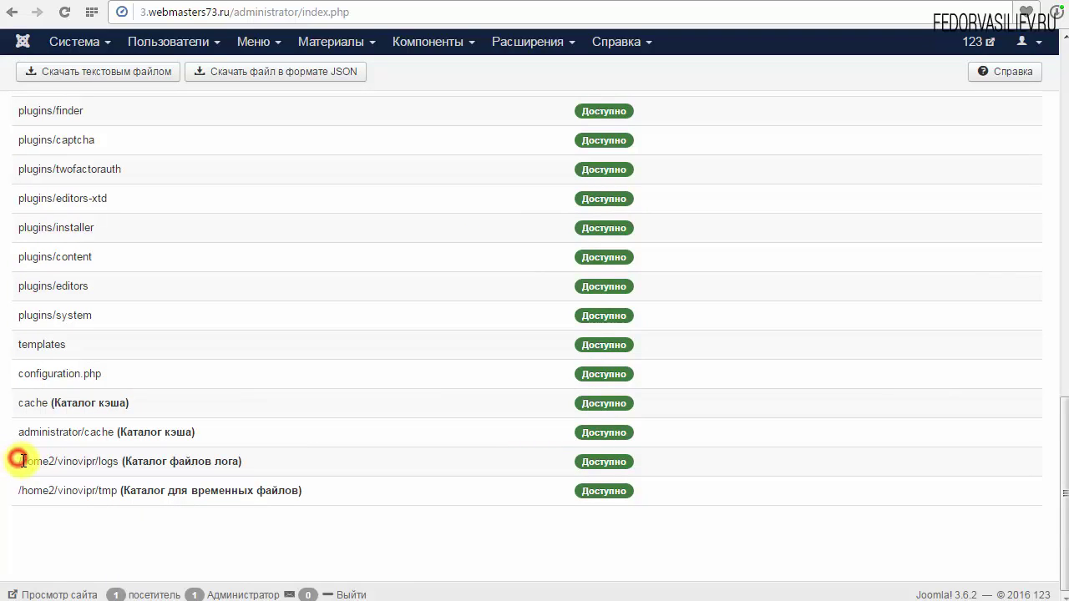
{"action": "left_click_drag", "start_coordinate": [20, 460], "coordinate": [116, 468]}
{"action": "left_click_drag", "start_coordinate": [65, 491], "coordinate": [121, 494]}
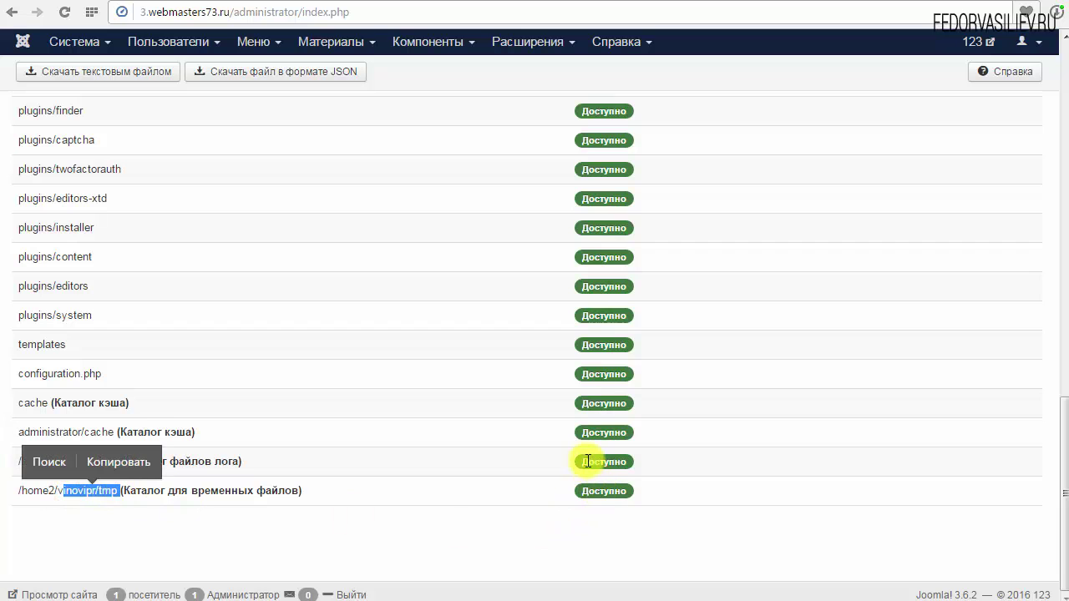
{"action": "left_click_drag", "start_coordinate": [580, 462], "coordinate": [621, 498]}
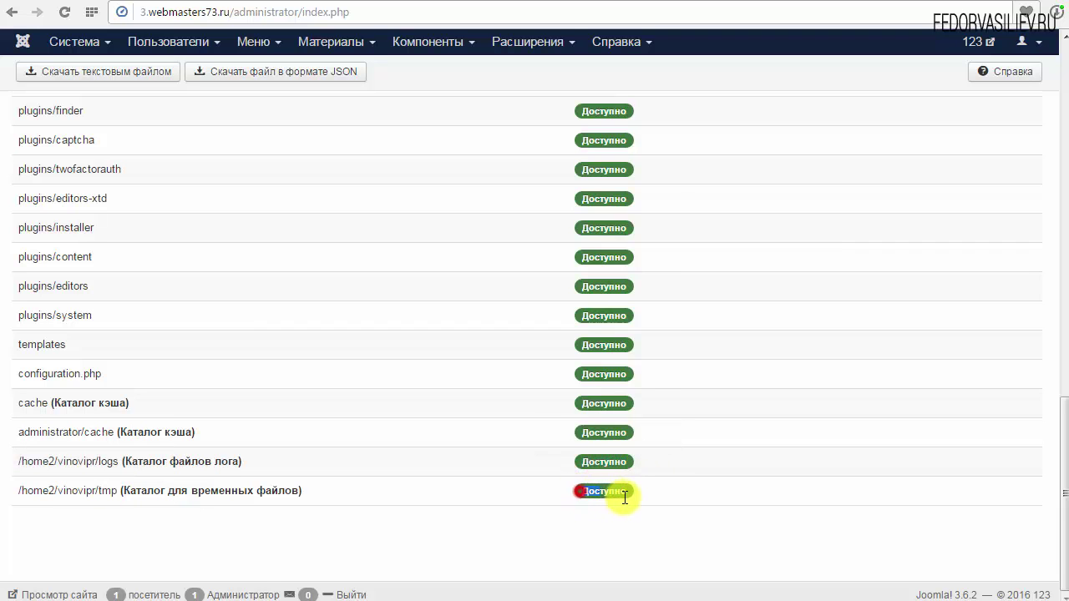
{"action": "left_click", "coordinate": [558, 463]}
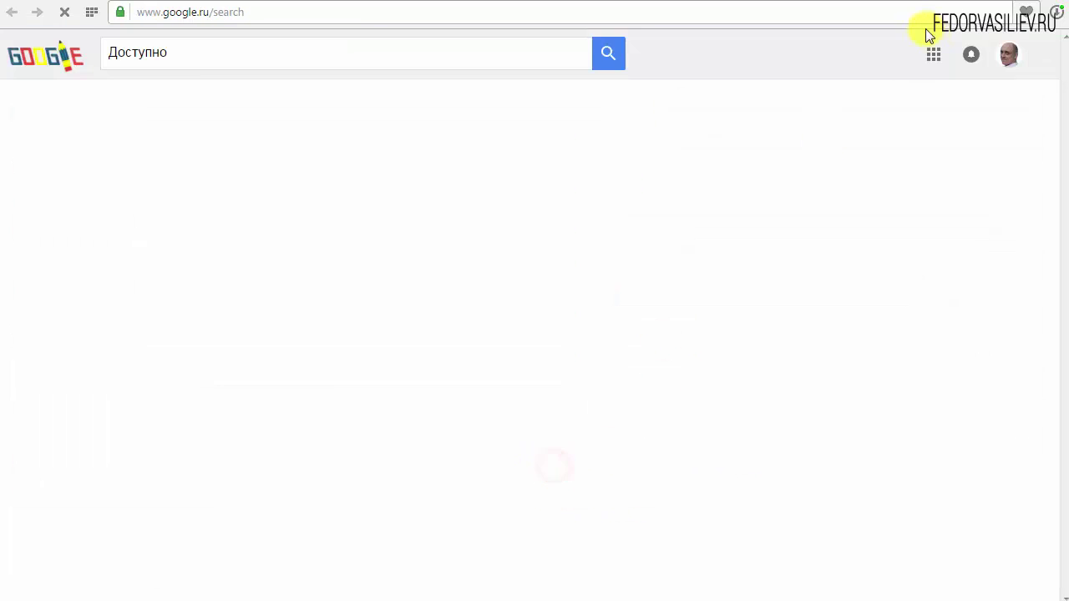
{"action": "key", "text": "ctrl+w"}
{"action": "left_click_drag", "start_coordinate": [18, 461], "coordinate": [115, 466]}
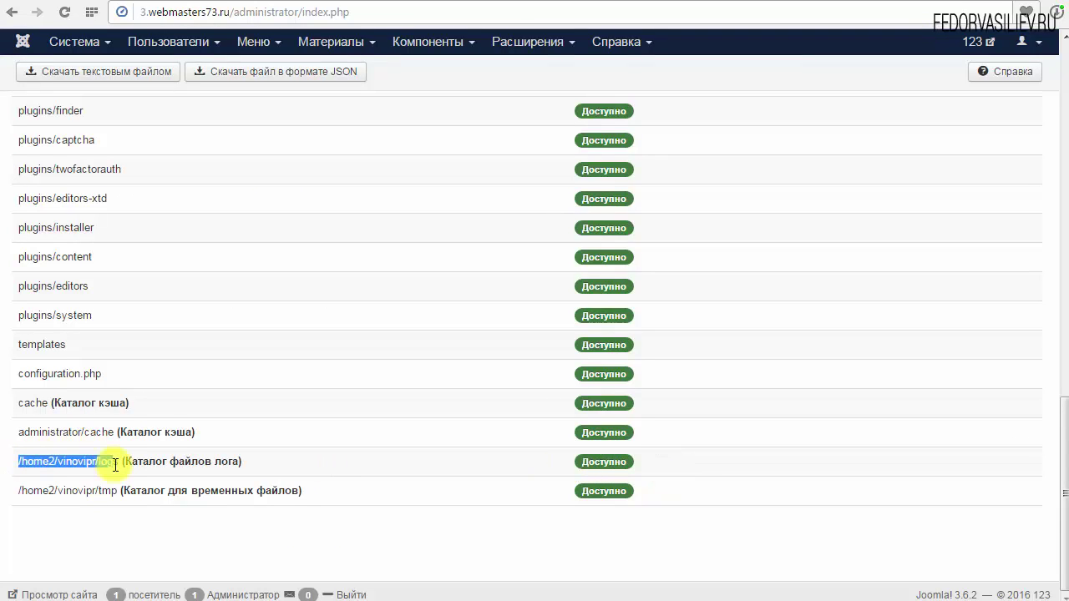
{"action": "left_click", "coordinate": [560, 460]}
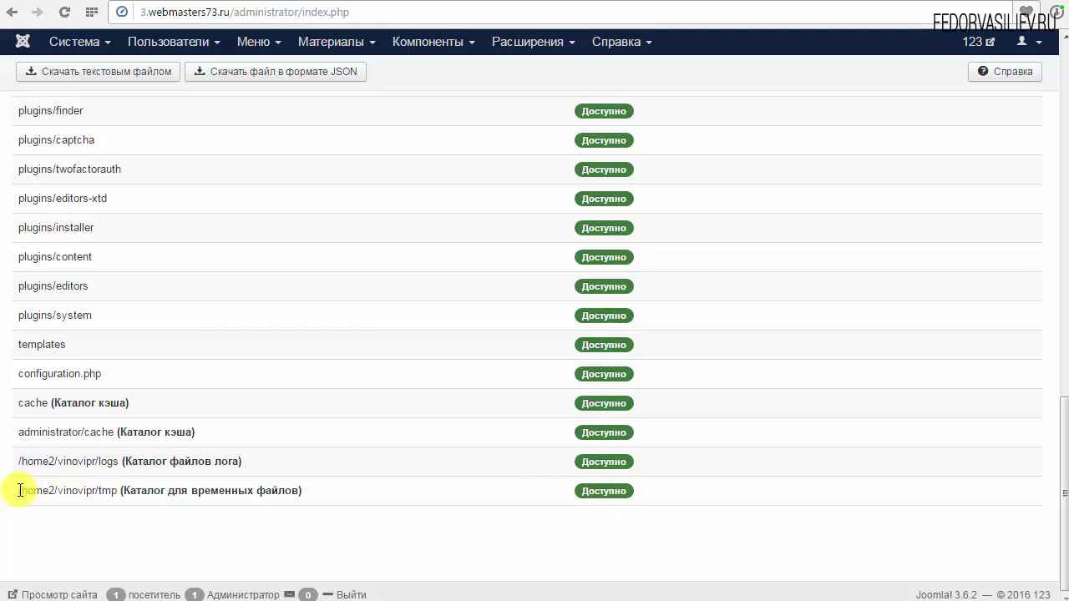
{"action": "scroll", "coordinate": [623, 390], "scroll_direction": "up", "scroll_amount": 15}
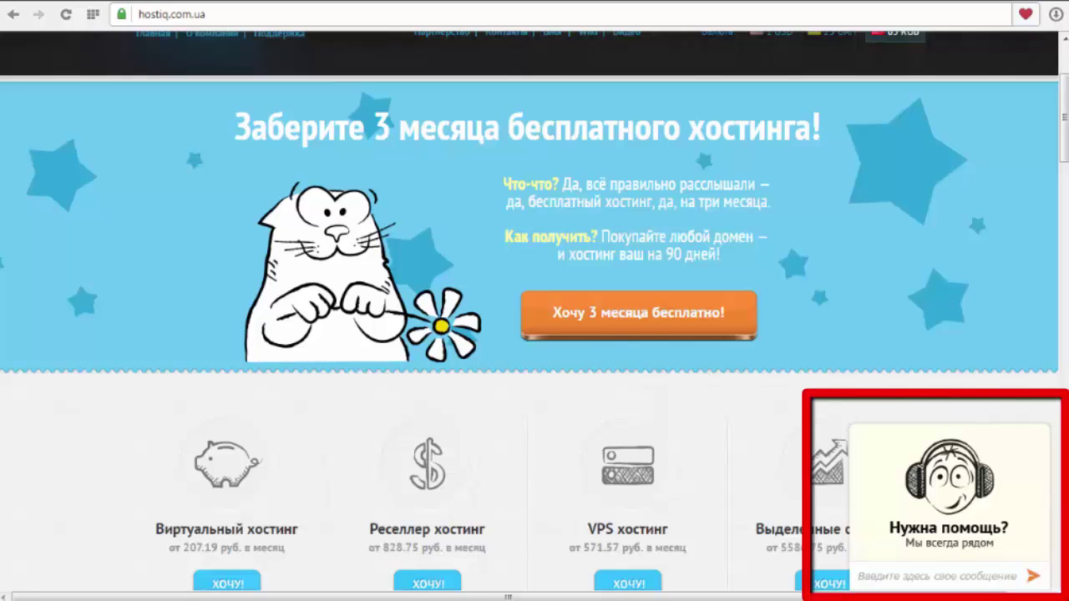
Step: Expand the Нужна помощь? support chat on HostiQ's homepage, then minimize it
{"action": "left_click", "coordinate": [942, 530]}
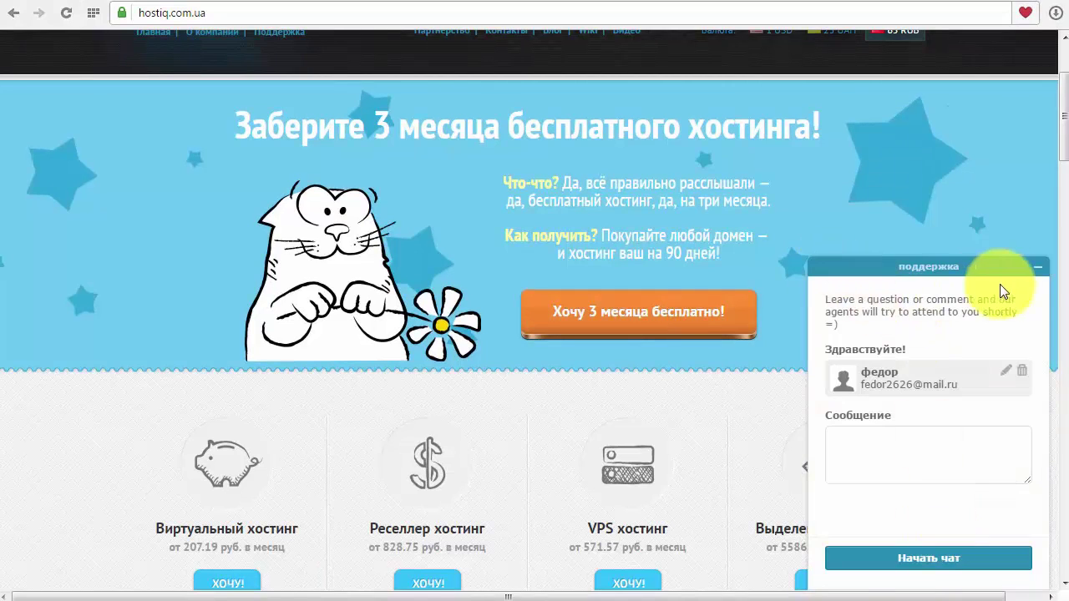
{"action": "left_click", "coordinate": [1035, 270]}
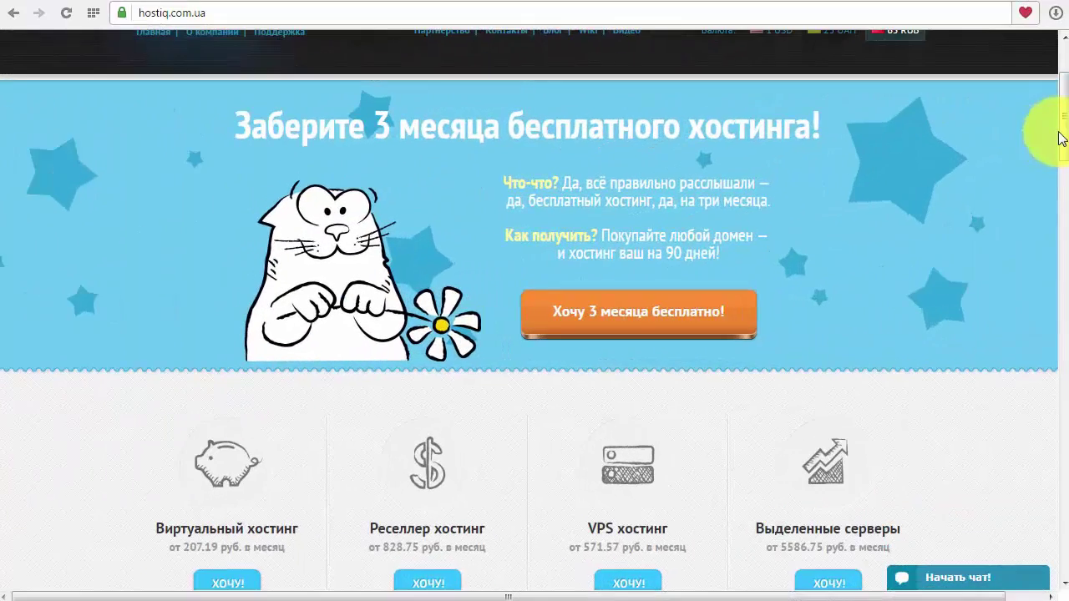
{"action": "mouse_move", "coordinate": [1059, 127]}
{"action": "left_mouse_down"}
{"action": "mouse_move", "coordinate": [1065, 171]}
{"action": "mouse_move", "coordinate": [1065, 129]}
{"action": "left_mouse_up"}
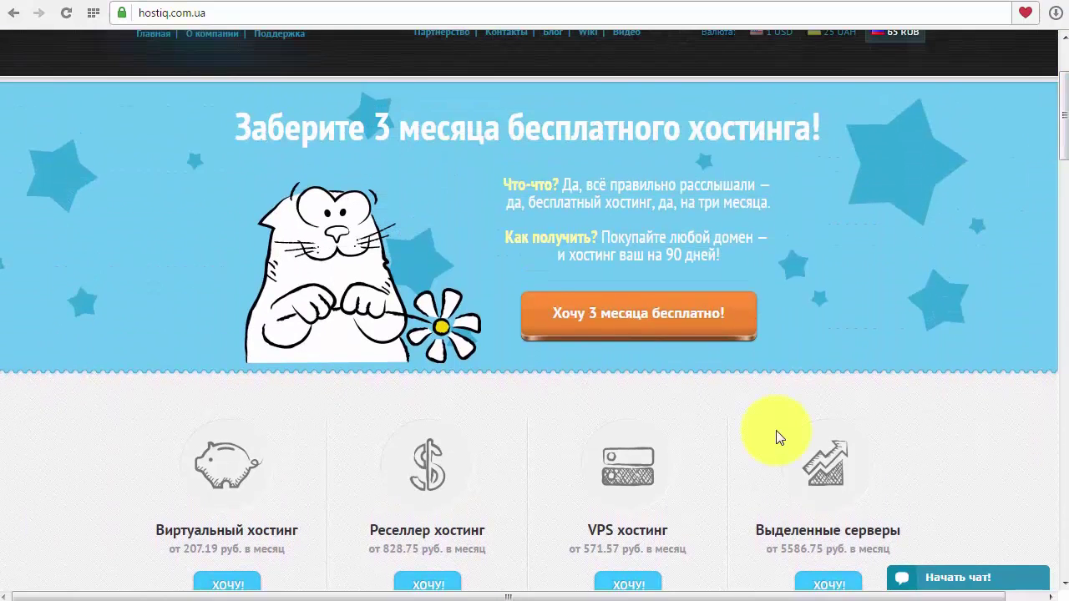